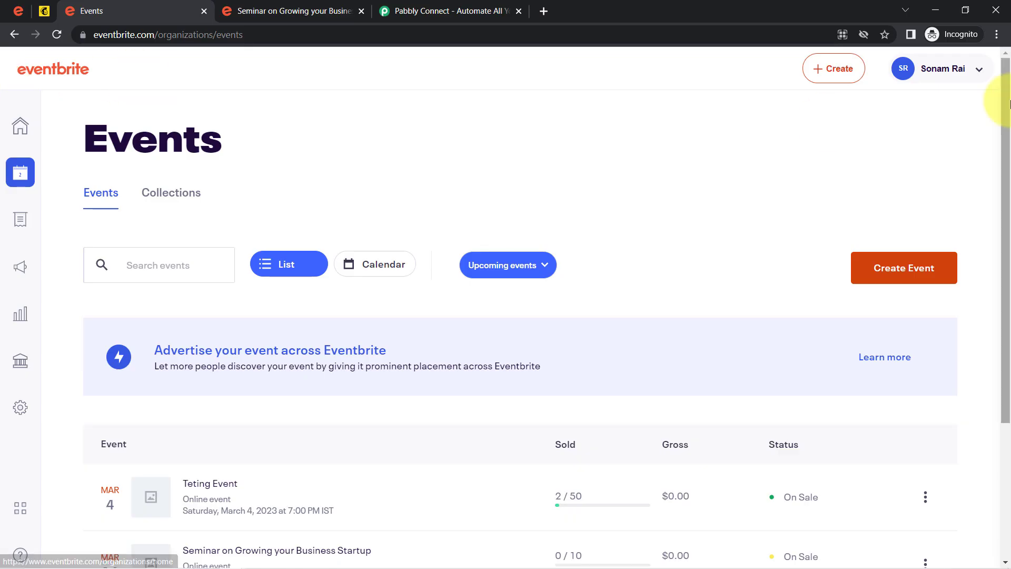
# Open the dashboard of the "Seminar on Growing your Business Startup" event from the Eventbrite events list.
pyautogui.scroll(-1, 1007, 176)
pyautogui.moveTo(1007, 175); pyautogui.dragTo(1003, 275)
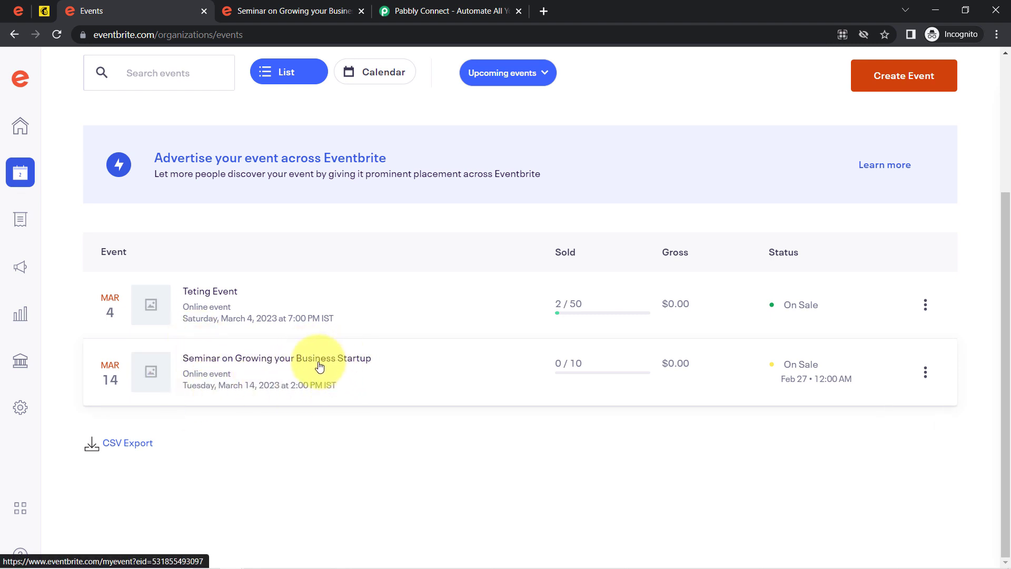
pyautogui.click(236, 366)
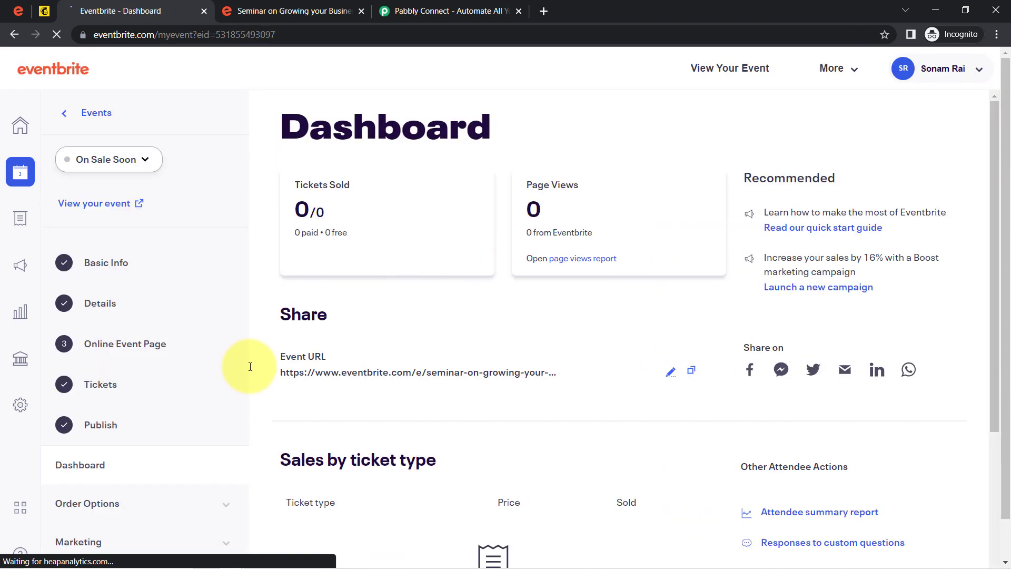
# Switch to Mailchimp to review the contacts in the Pabbly audience, and return to the Eventbrite event dashboard.
pyautogui.click(44, 11)
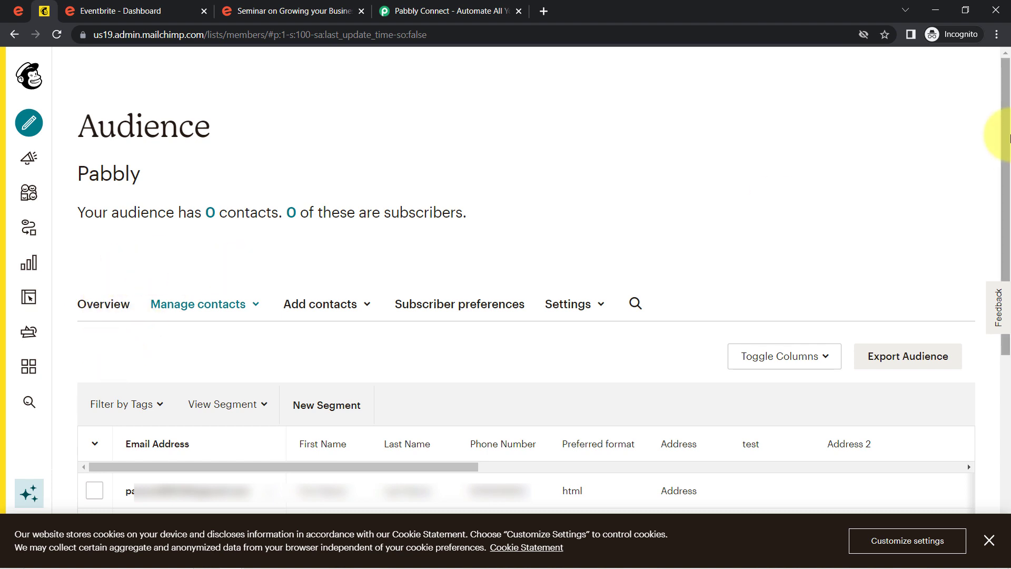
pyautogui.moveTo(1009, 142); pyautogui.dragTo(1008, 221)
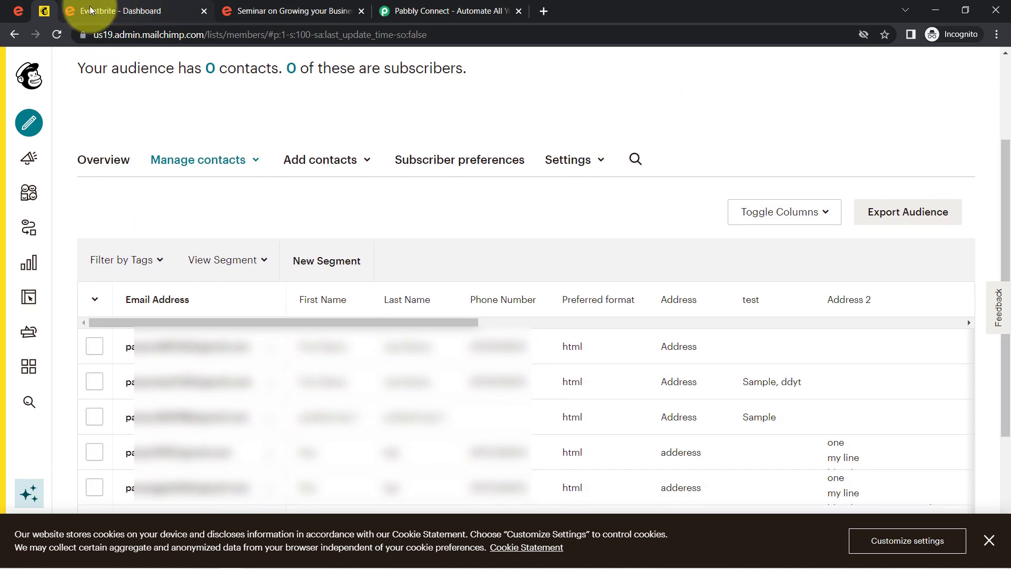
pyautogui.click(132, 6)
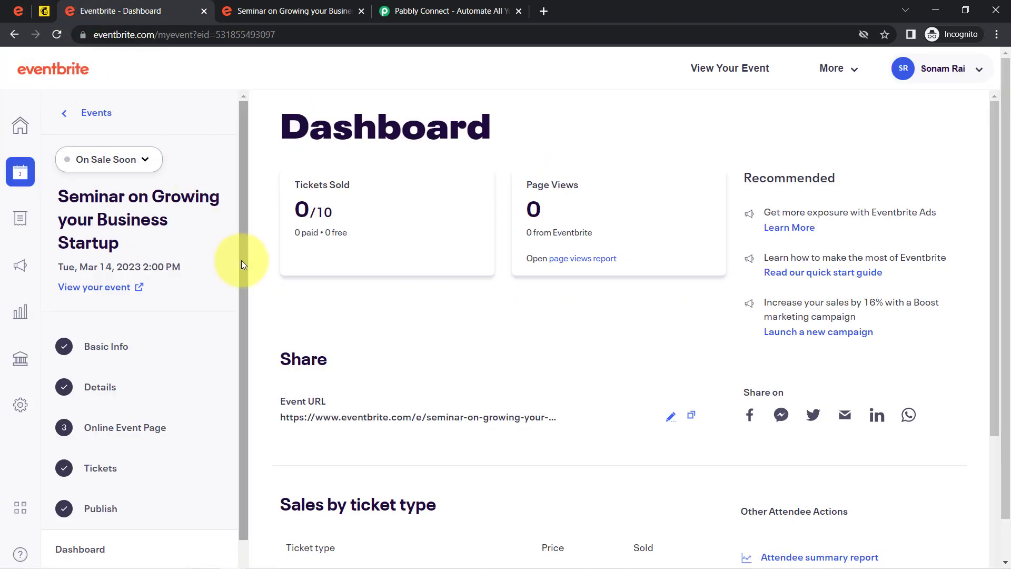
# Switch to the Pabbly website, sign in to the account and access Pabbly Connect.
pyautogui.click(406, 12)
pyautogui.moveTo(324, 12); pyautogui.dragTo(248, 12)
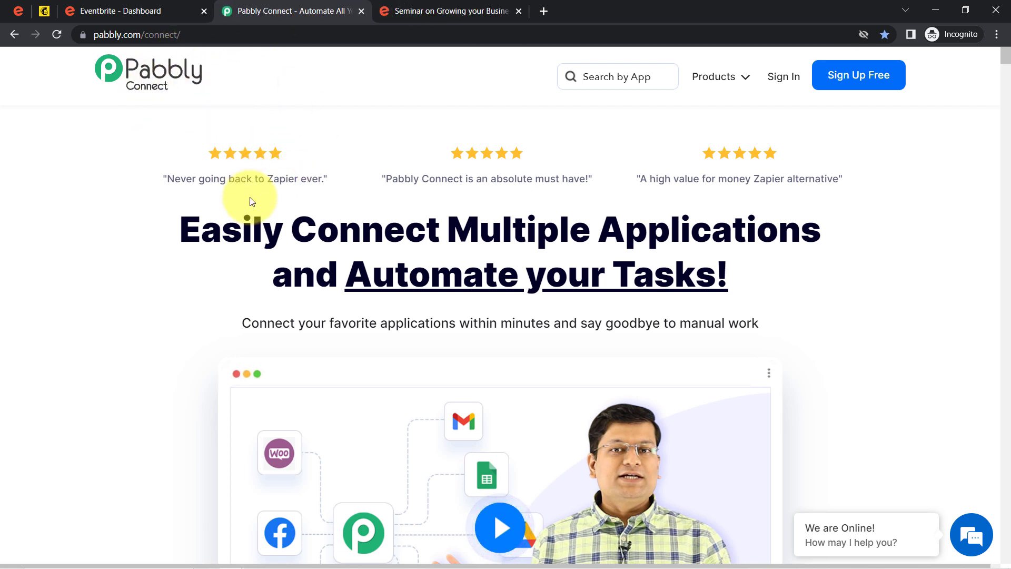
pyautogui.moveTo(222, 230); pyautogui.dragTo(611, 284)
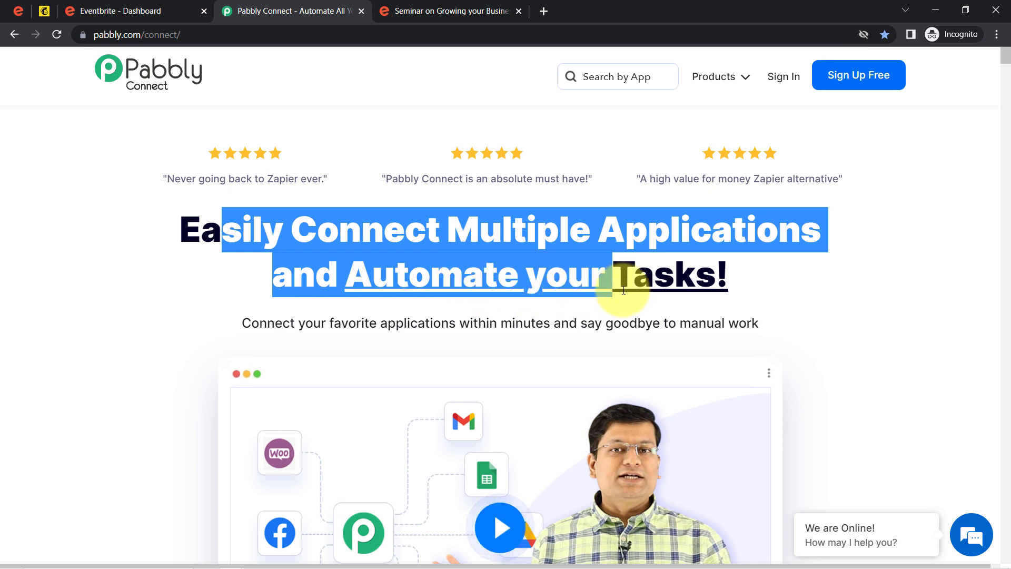
pyautogui.moveTo(123, 34); pyautogui.dragTo(203, 34)
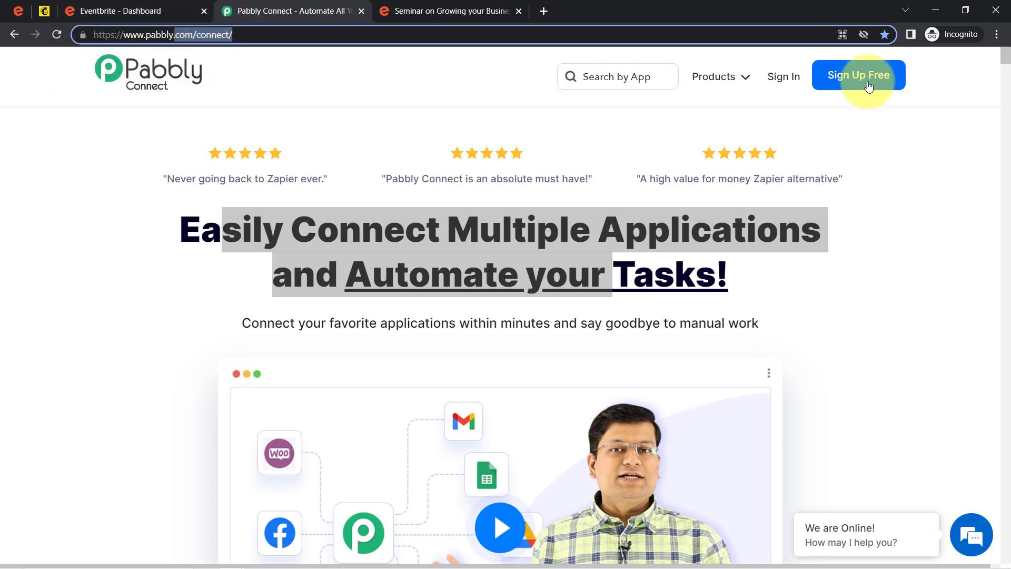
pyautogui.click(783, 79)
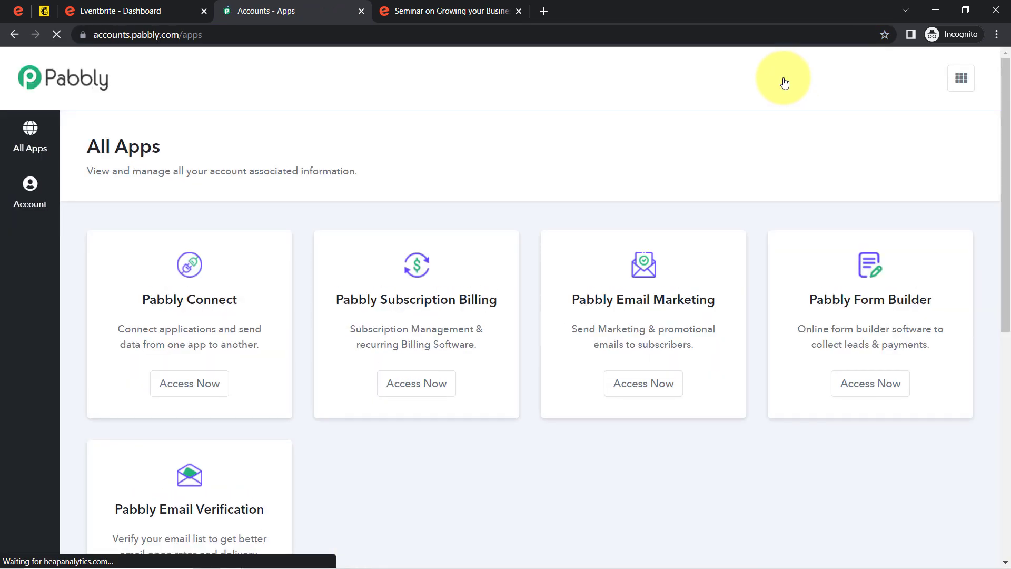
pyautogui.click(204, 384)
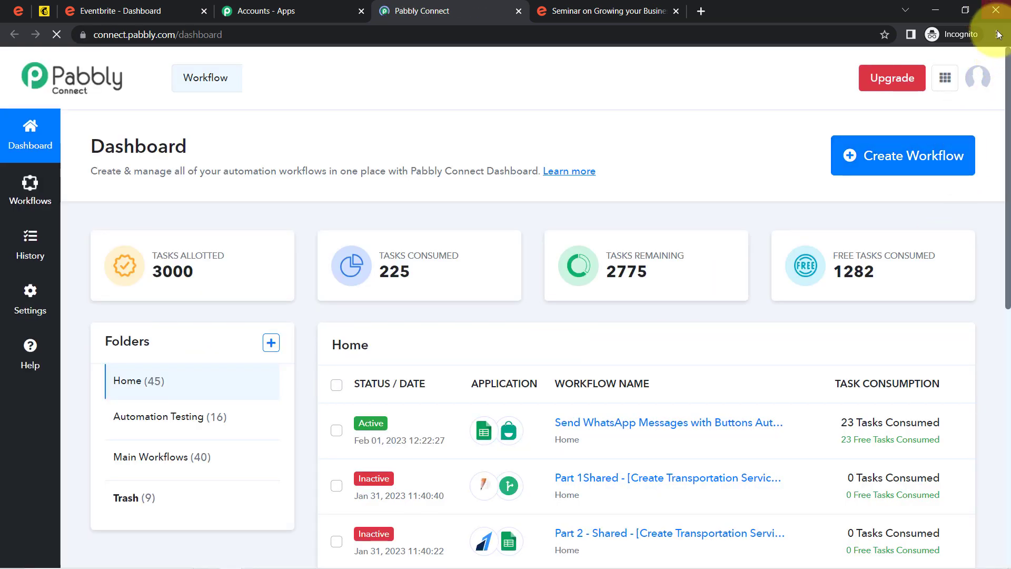
pyautogui.click(997, 34)
pyautogui.click(997, 34)
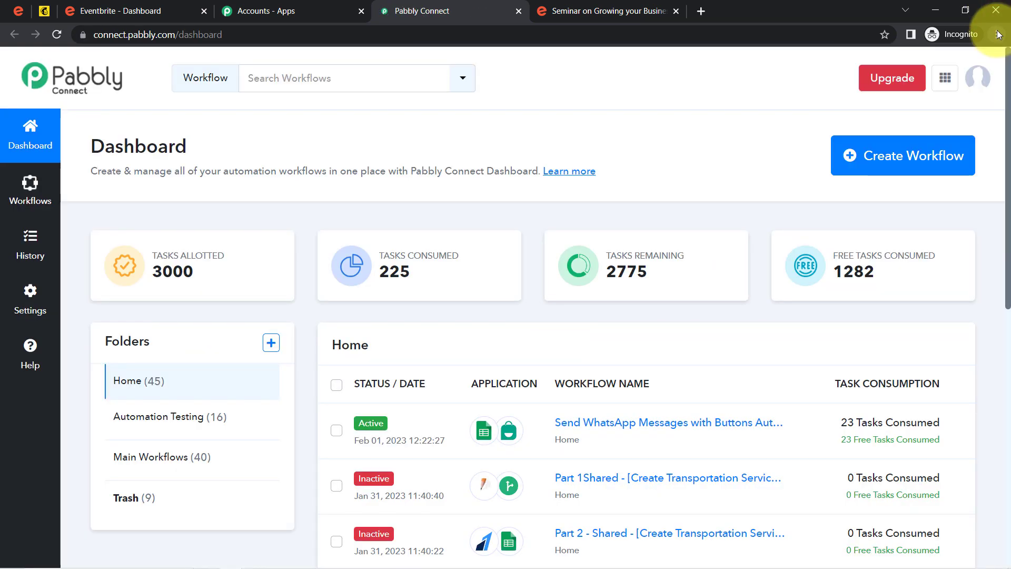
pyautogui.doubleClick(147, 153)
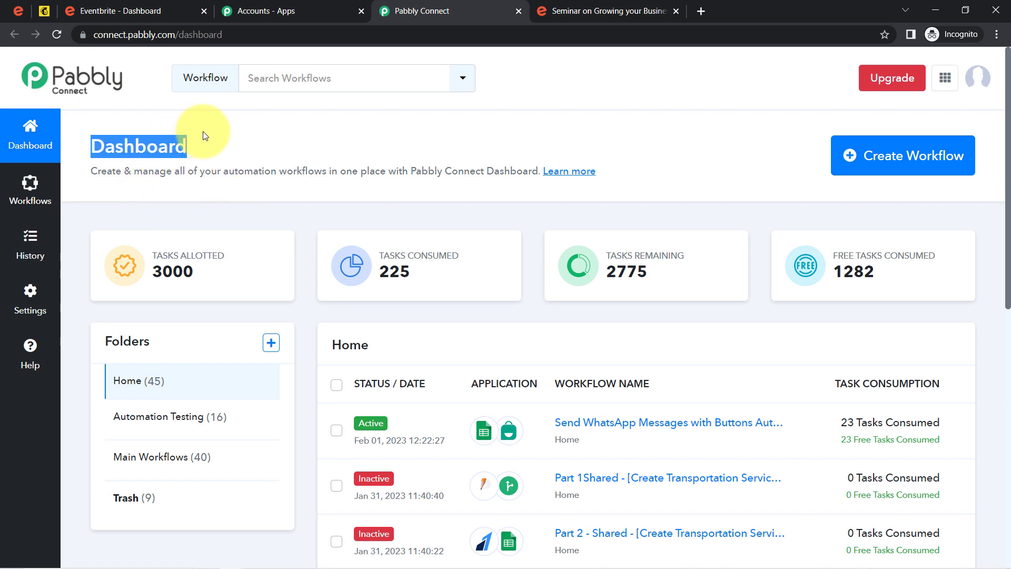
# Create a workflow named "WWhen Attendee is Registering for event -> Add the person in Mailchimp List".
pyautogui.click(892, 163)
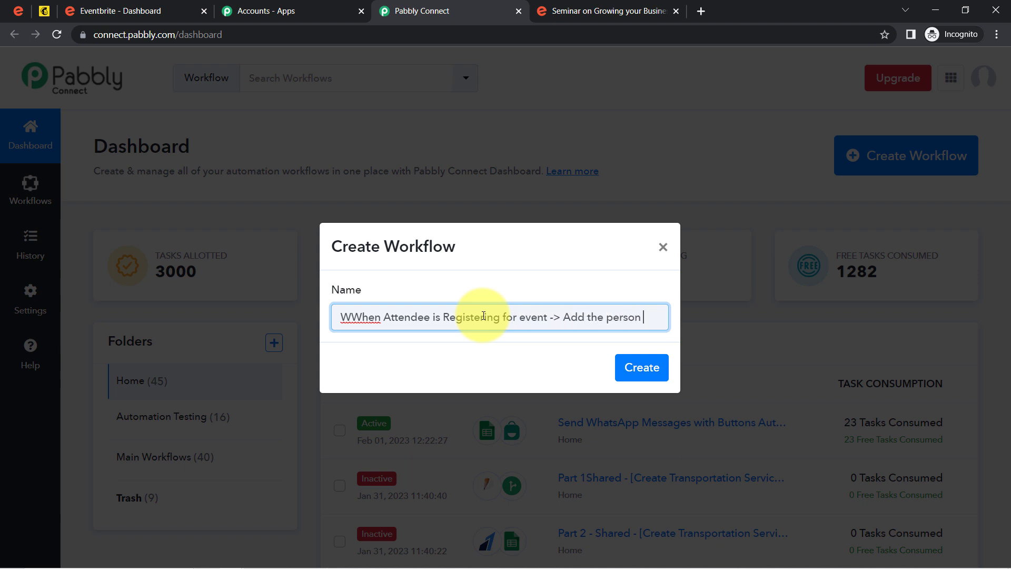
pyautogui.write('Mailchimi')
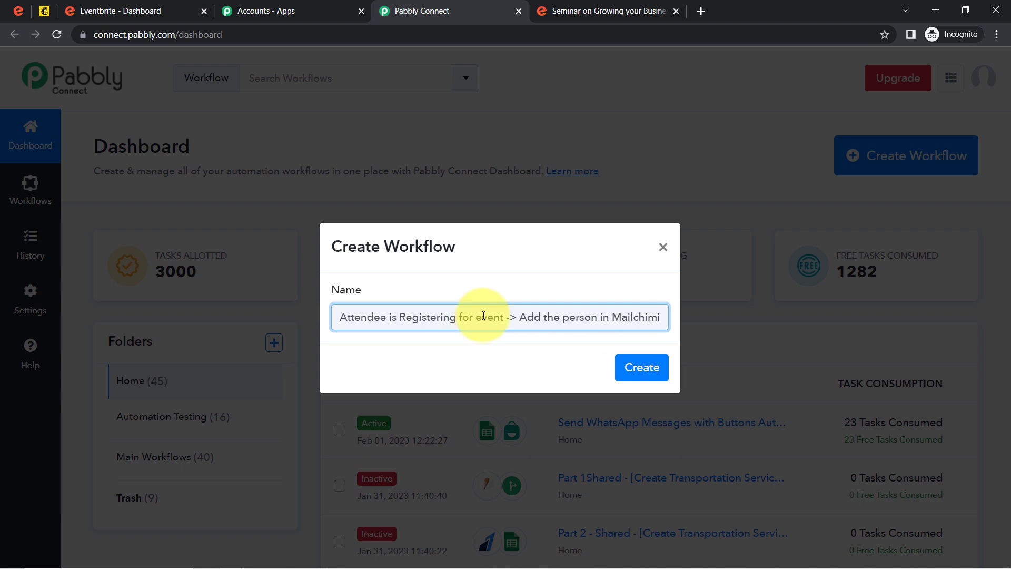
pyautogui.press('BackSpace')
pyautogui.press('BackSpace')
pyautogui.write('mp List')
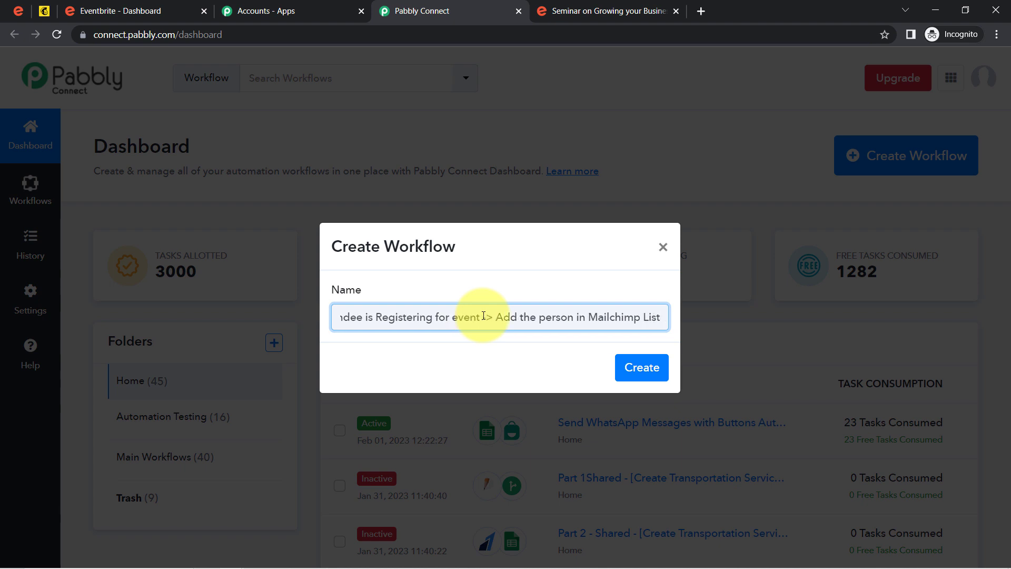
pyautogui.press('Return')
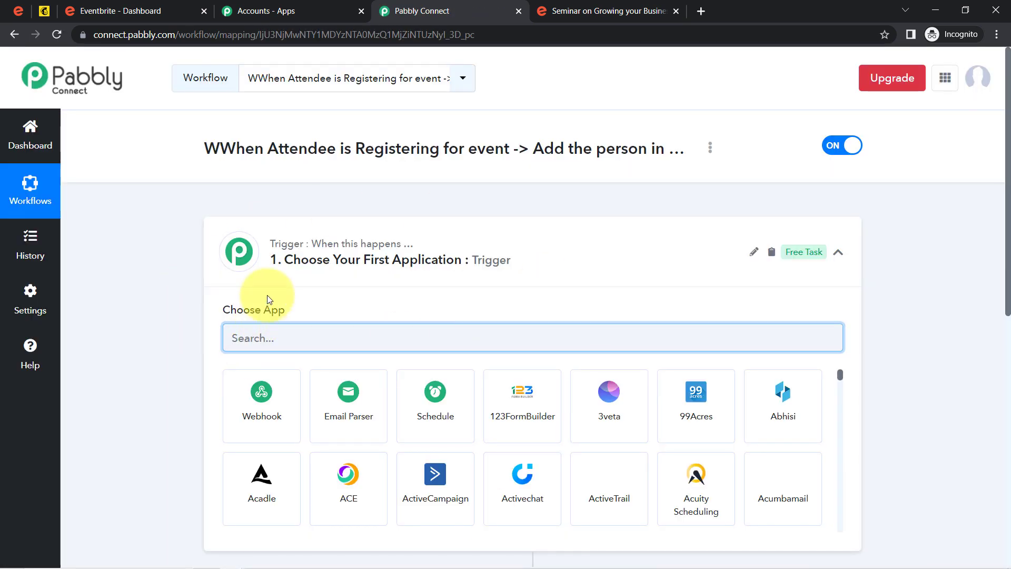
# Rename the workflow, removing the extra W so its name begins with "When Attendee is Registering for event".
pyautogui.click(711, 150)
pyautogui.click(608, 173)
pyautogui.moveTo(365, 323); pyautogui.dragTo(352, 316)
pyautogui.click(352, 316)
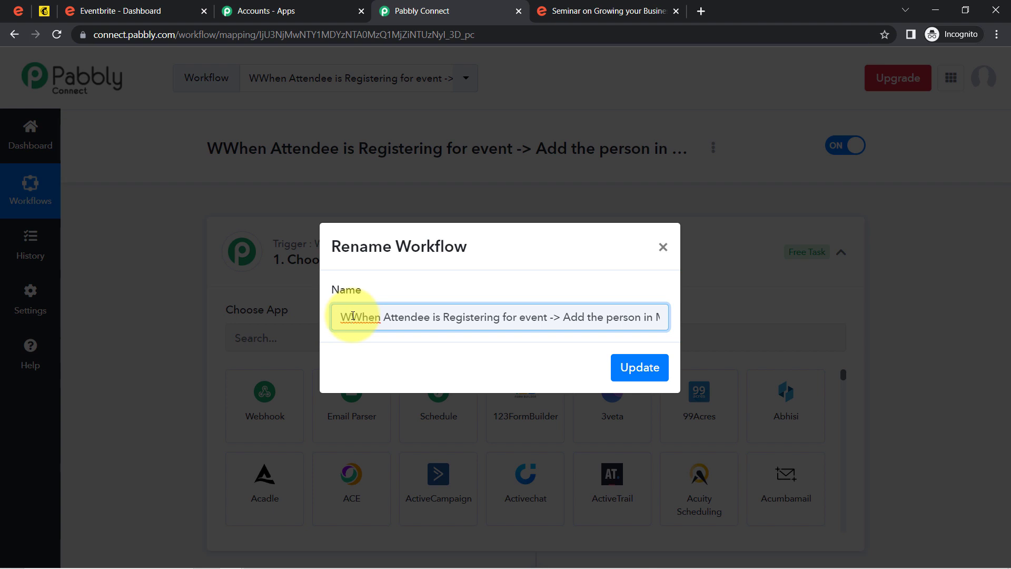
pyautogui.press('BackSpace')
pyautogui.click(640, 364)
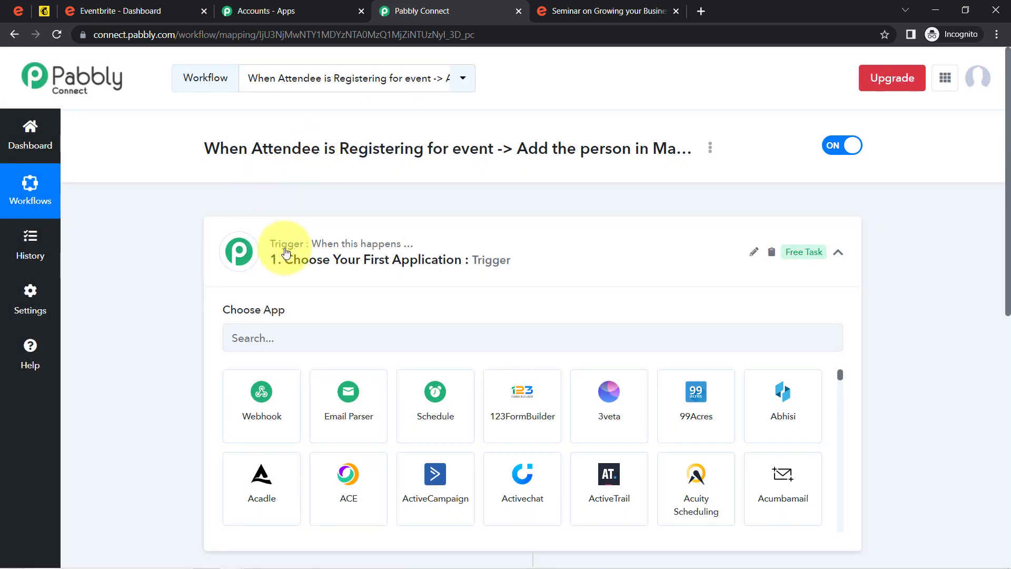
pyautogui.click(284, 252)
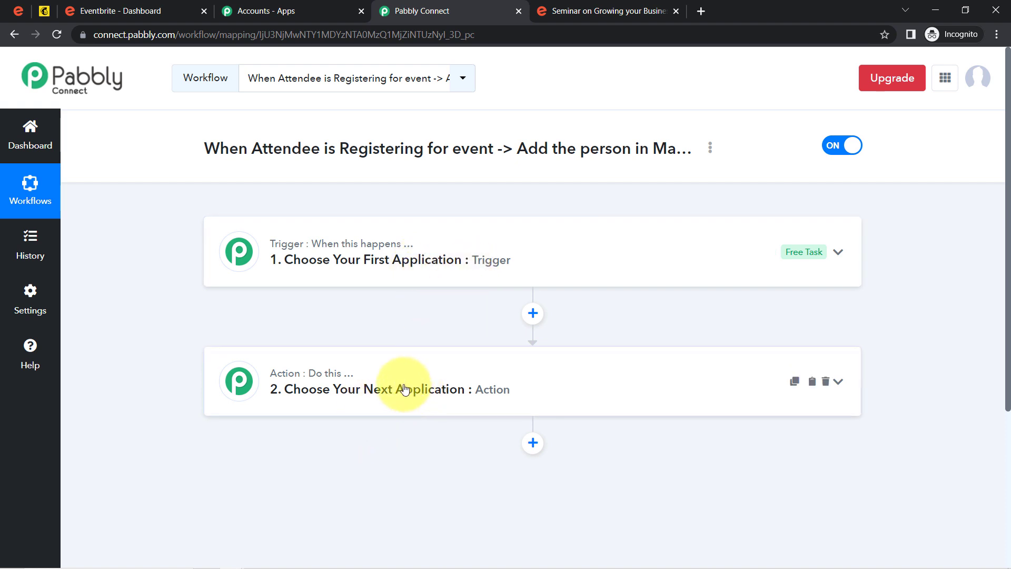
pyautogui.moveTo(181, 147); pyautogui.dragTo(489, 148)
pyautogui.click(579, 141)
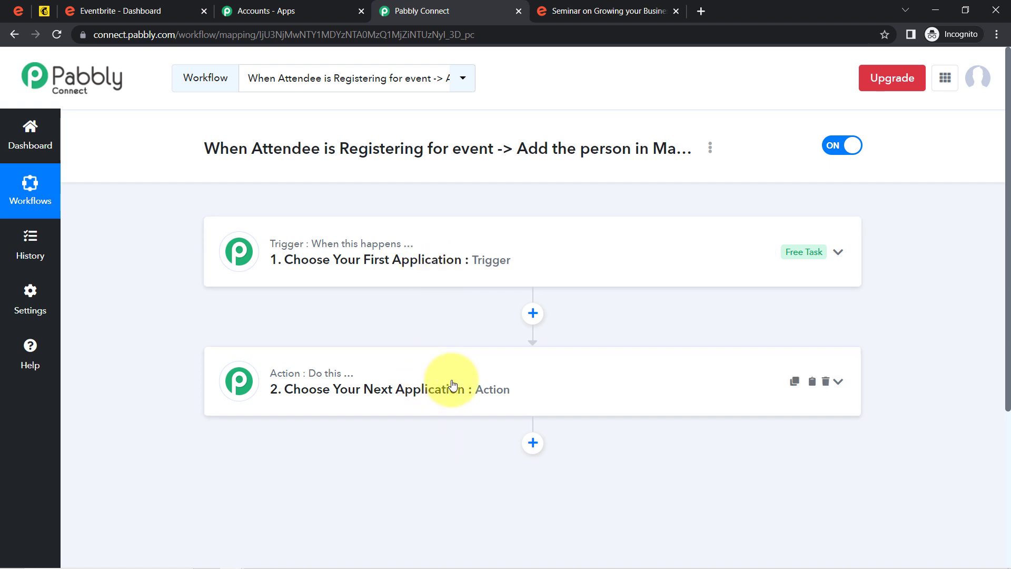
pyautogui.click(436, 248)
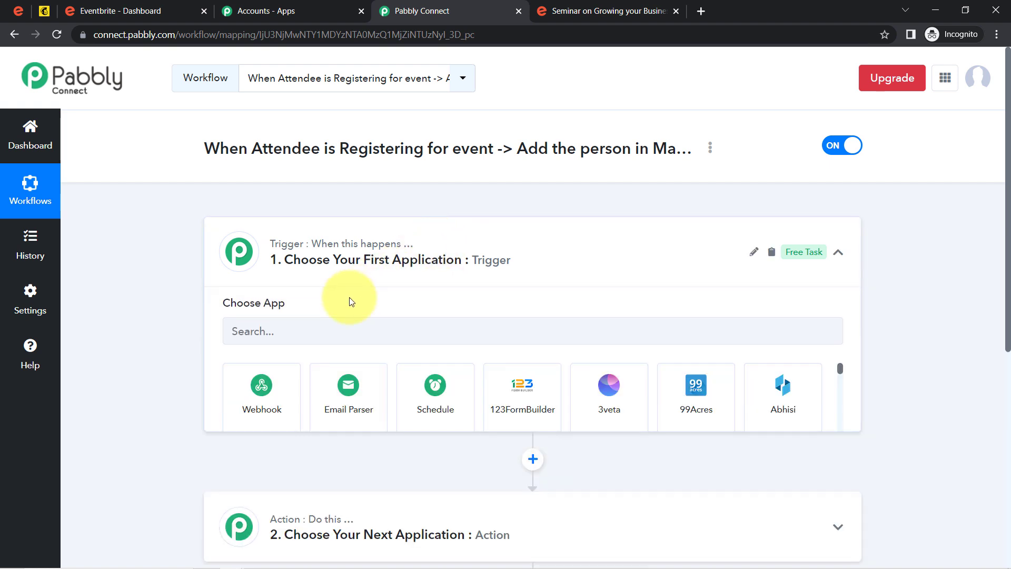
# Set Eventbrite as the workflow's trigger application with New Order as the trigger event.
pyautogui.click(255, 339)
pyautogui.write('ev')
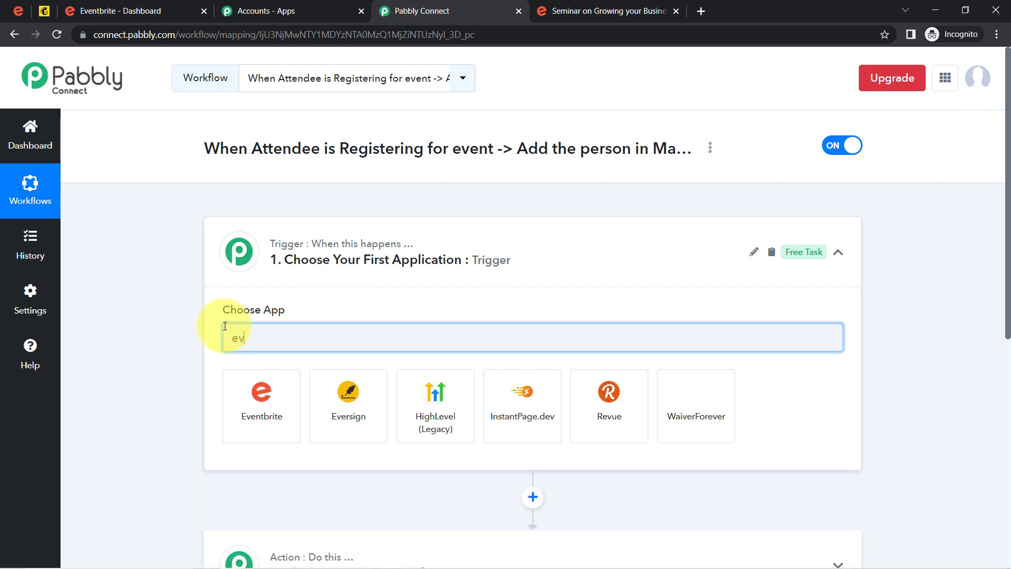
pyautogui.write('en')
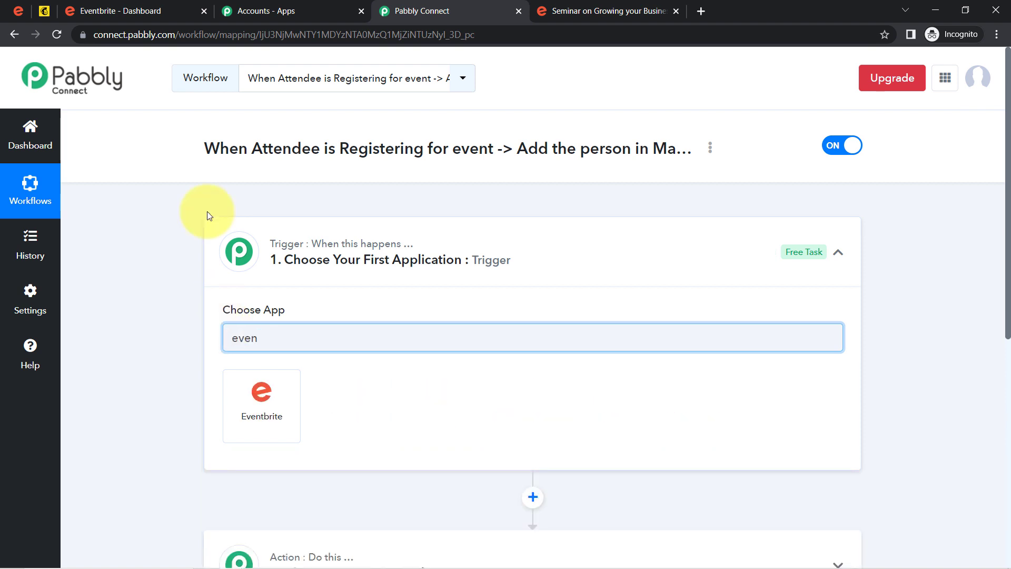
pyautogui.click(242, 378)
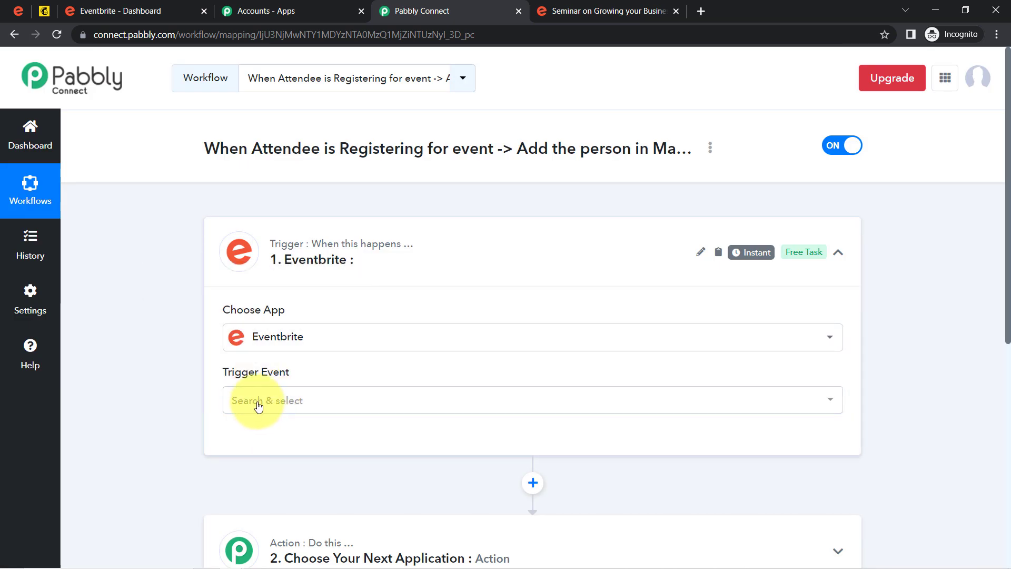
pyautogui.click(259, 403)
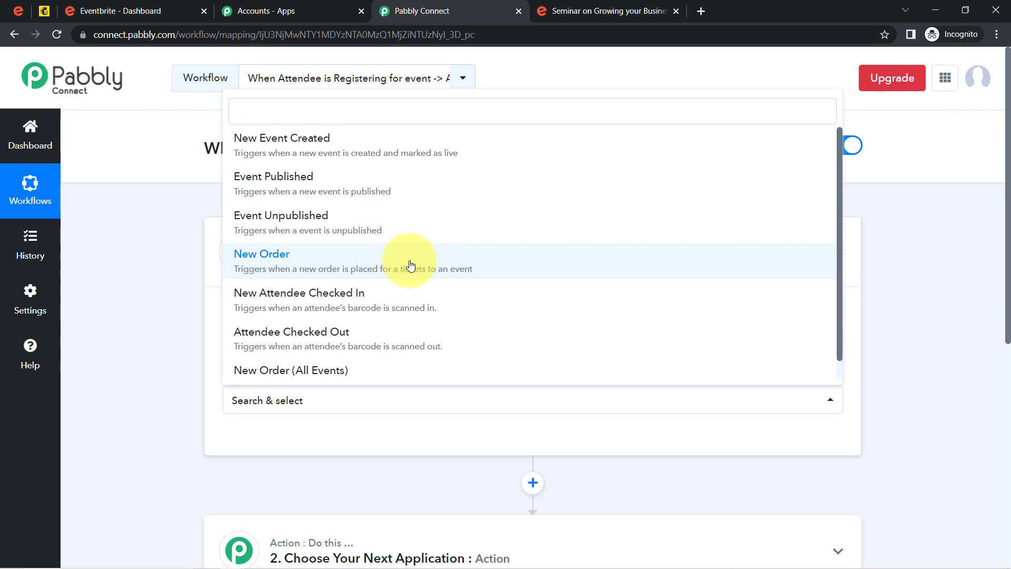
pyautogui.click(405, 265)
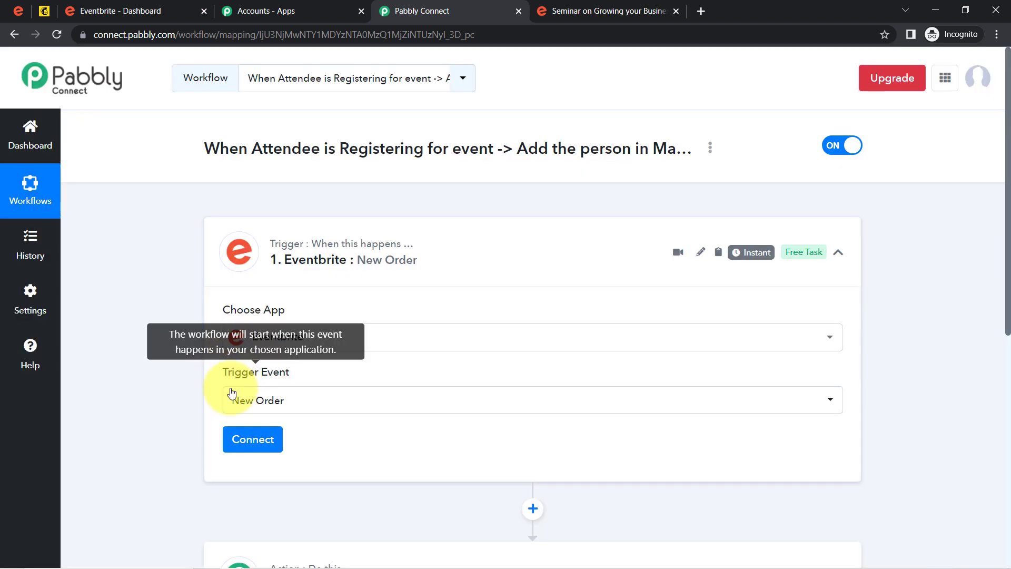
# Connect the Eventbrite account to the trigger through a new connection and allow Pabbly Connect to access it.
pyautogui.click(238, 431)
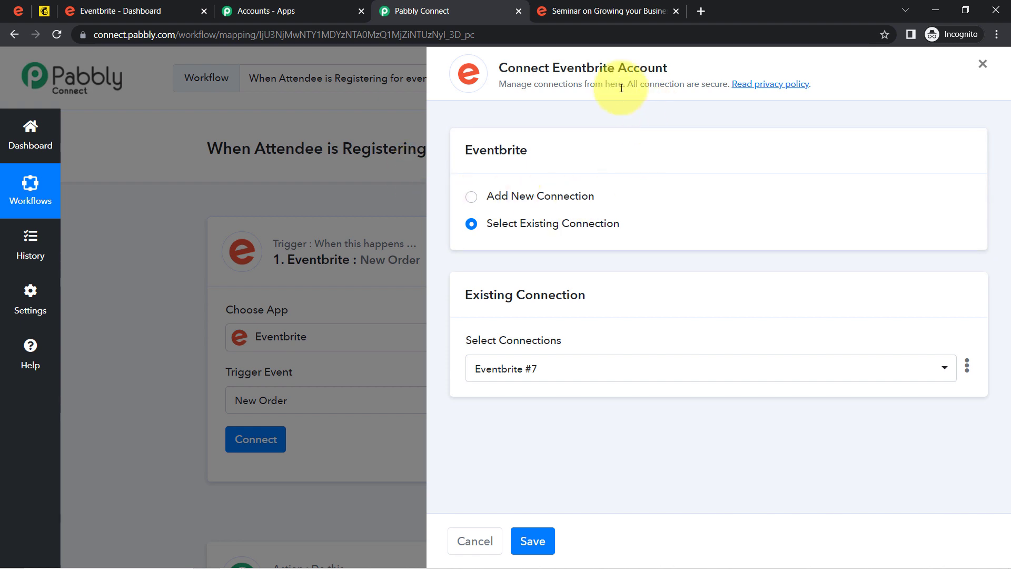
pyautogui.moveTo(515, 71); pyautogui.dragTo(655, 70)
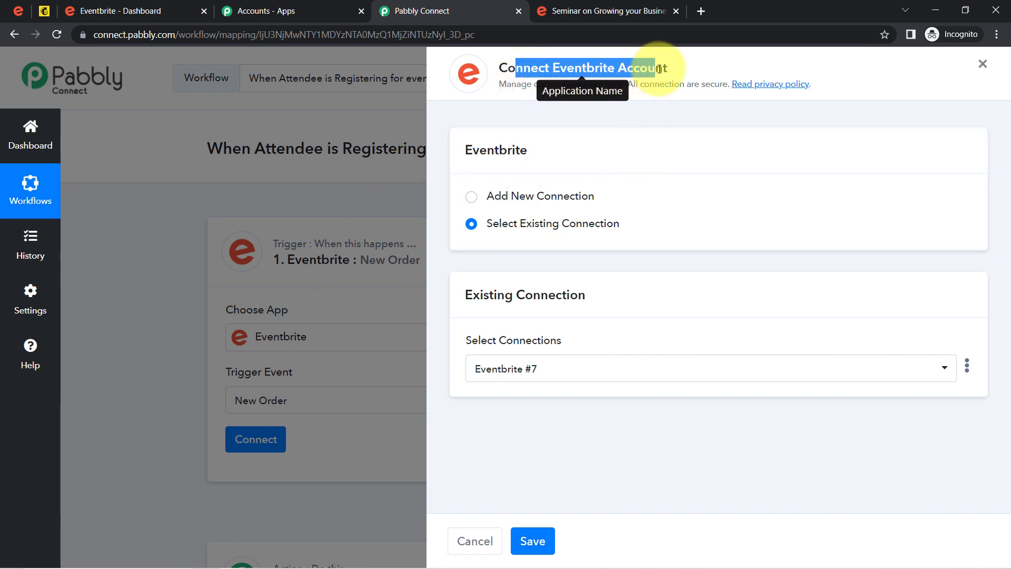
pyautogui.click(526, 195)
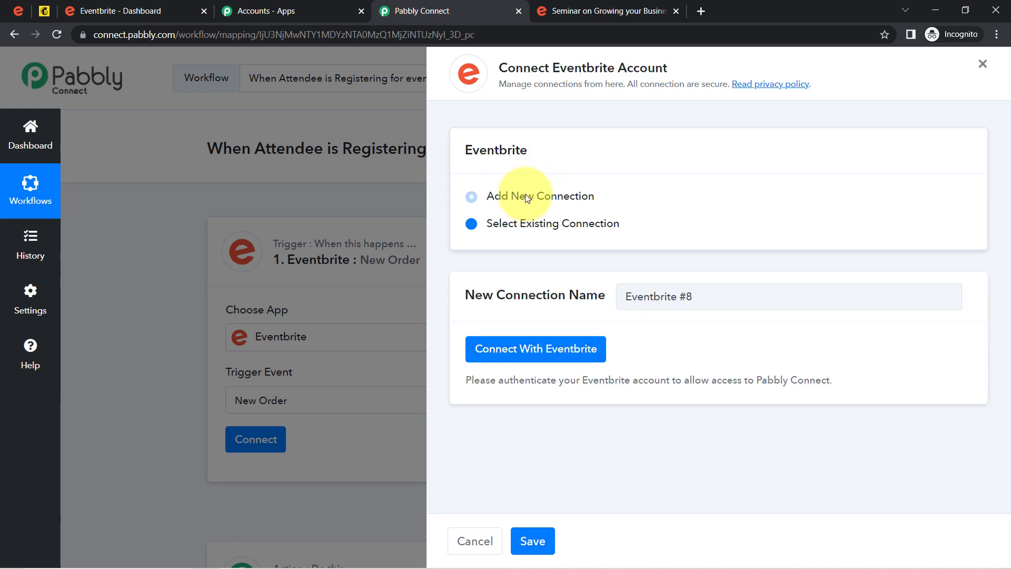
pyautogui.click(502, 354)
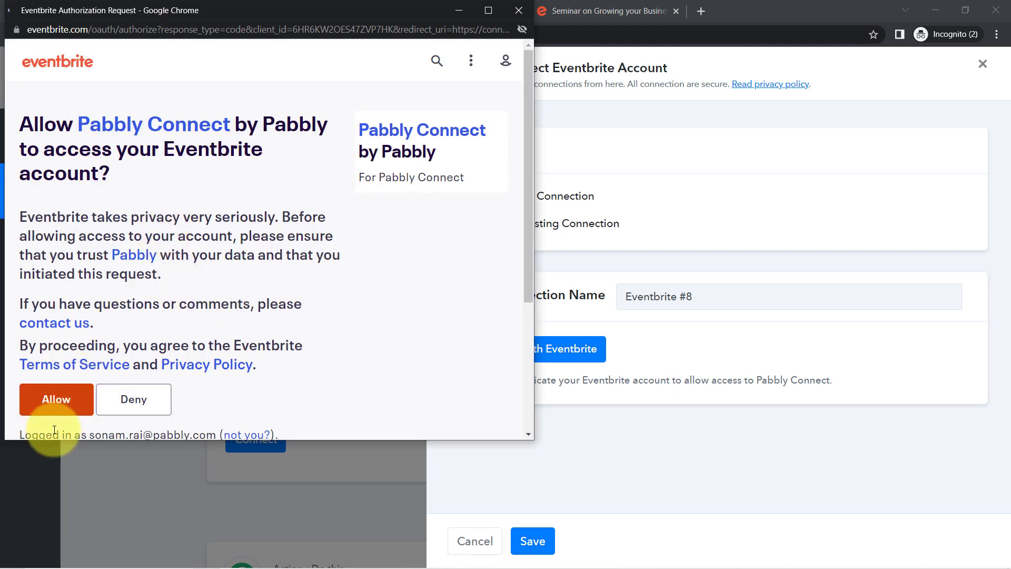
pyautogui.click(55, 399)
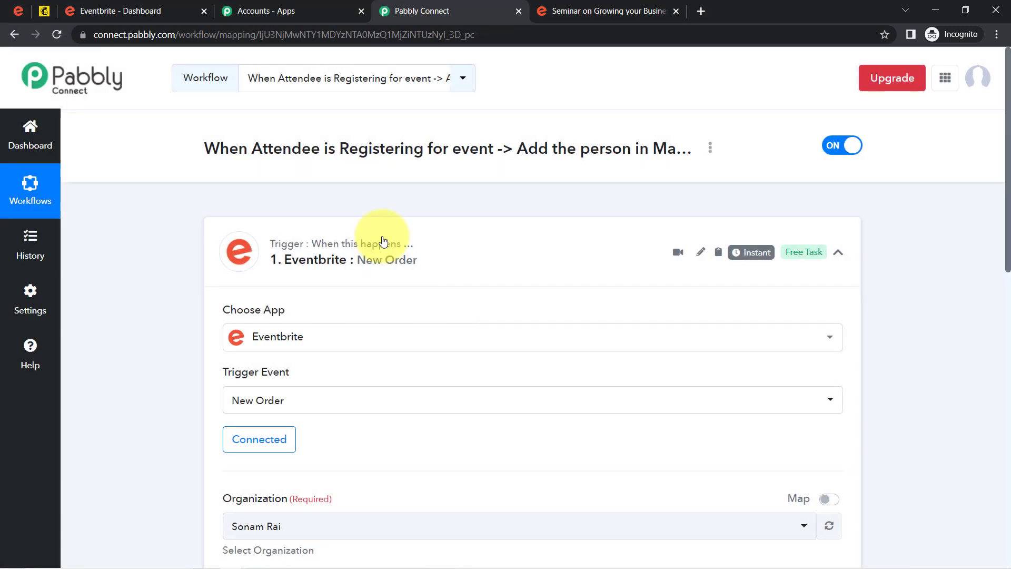
# Select the connected Eventbrite account's organization as the trigger's Organization.
pyautogui.moveTo(1009, 228); pyautogui.dragTo(1009, 282)
pyautogui.scroll(-2, 1009, 323)
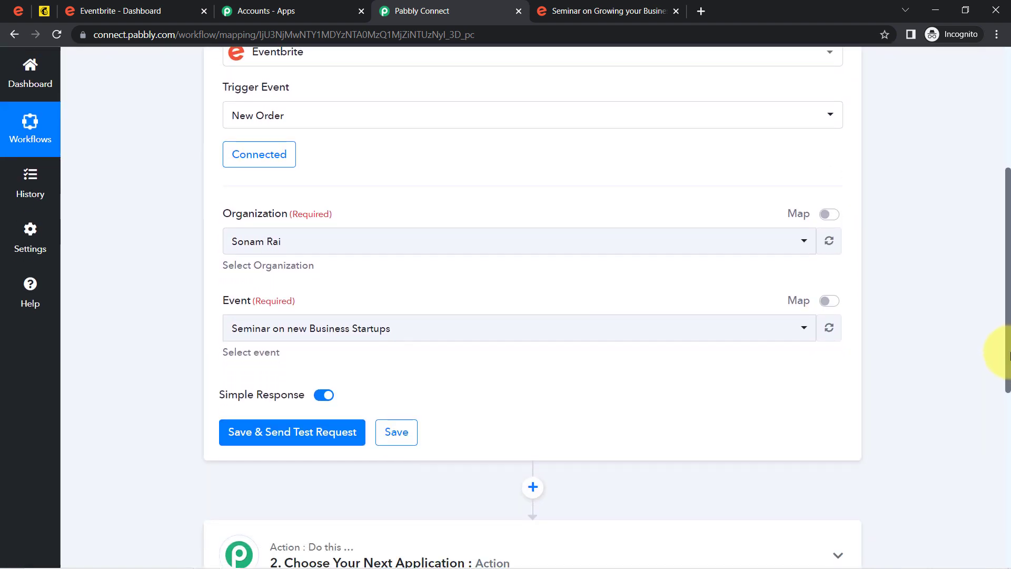
pyautogui.click(264, 220)
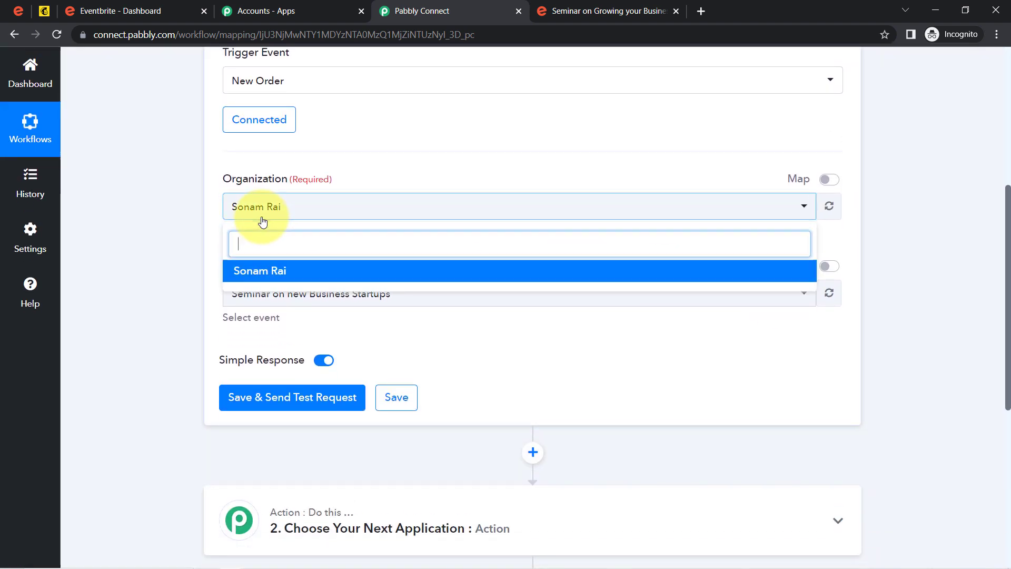
pyautogui.click(263, 218)
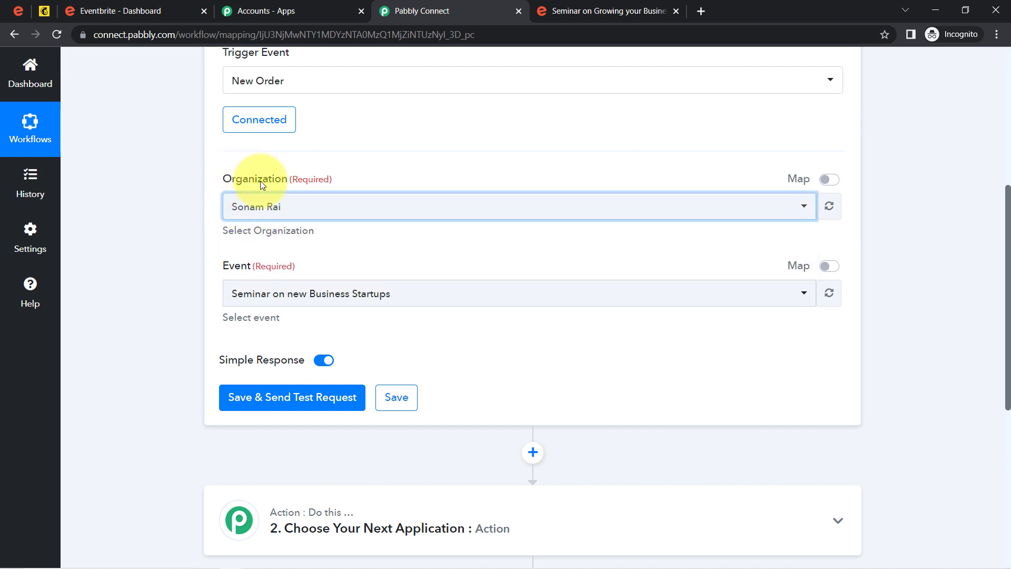
pyautogui.click(7, 17)
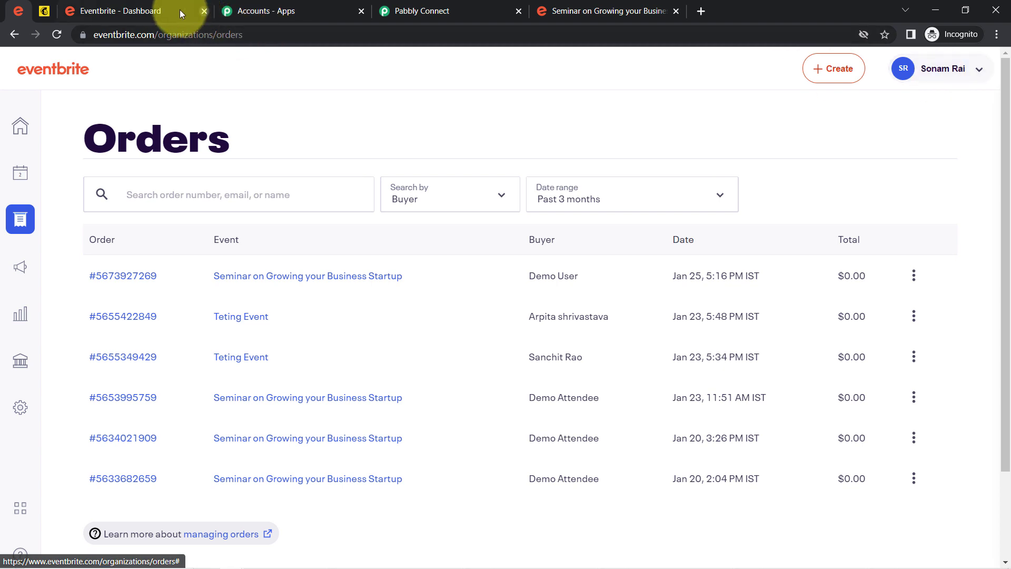
pyautogui.moveTo(419, 10); pyautogui.dragTo(268, 9)
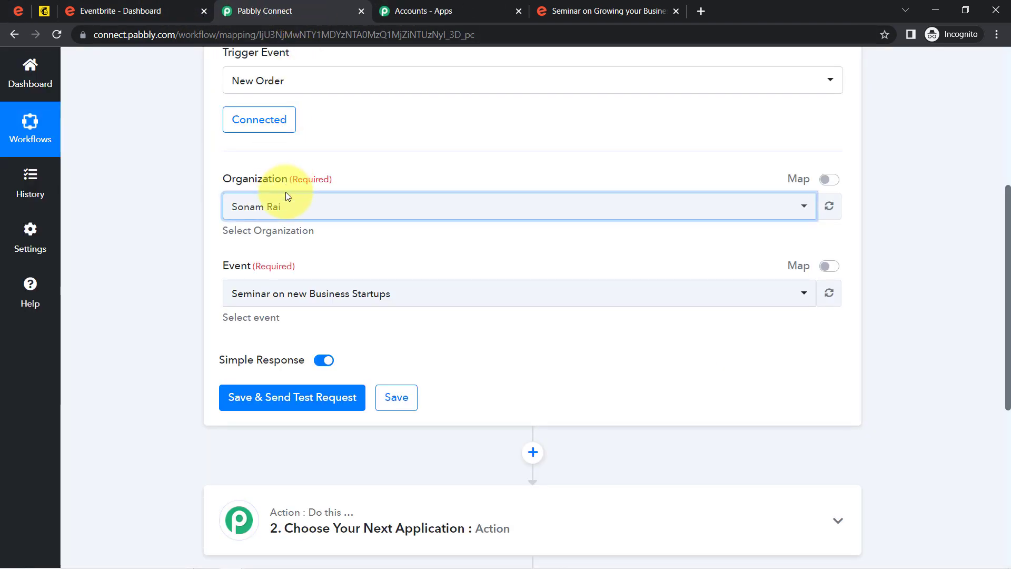
# Set the trigger's Event to the first "Seminar on Growing your Business Startup" option, checking the event name on the Eventbrite dashboard.
pyautogui.moveTo(225, 278); pyautogui.dragTo(265, 275)
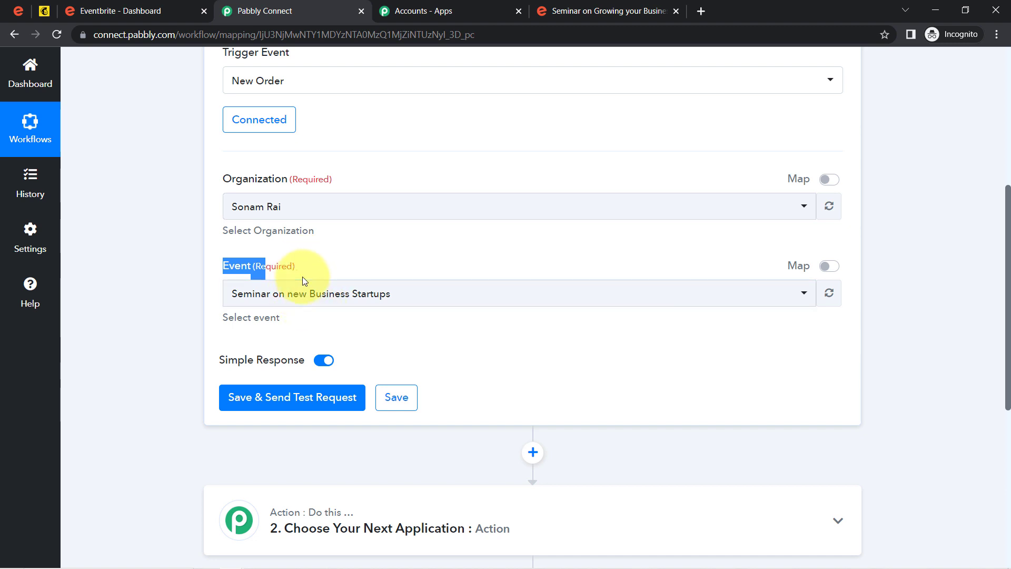
pyautogui.click(235, 298)
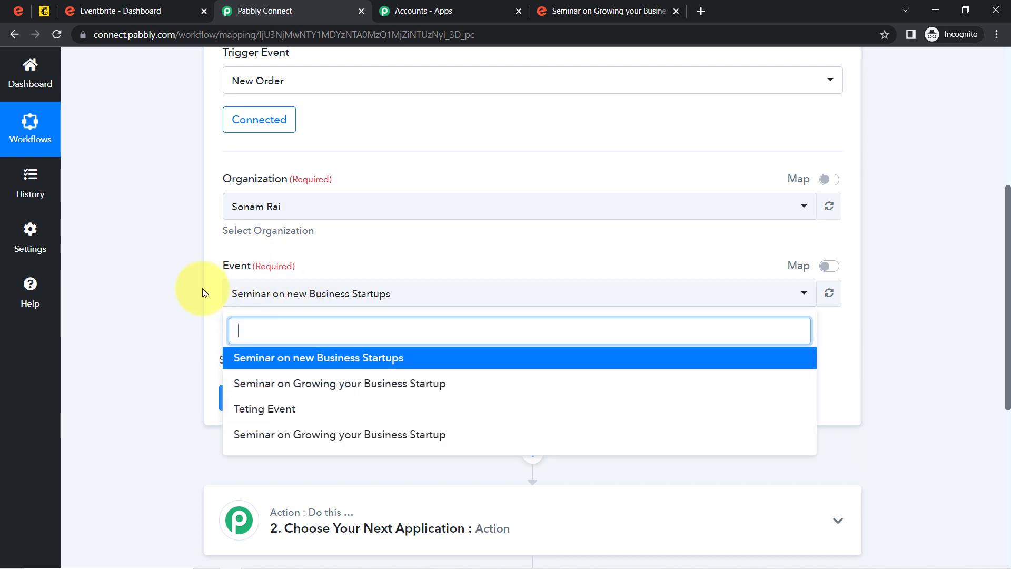
pyautogui.click(164, 210)
pyautogui.click(105, 11)
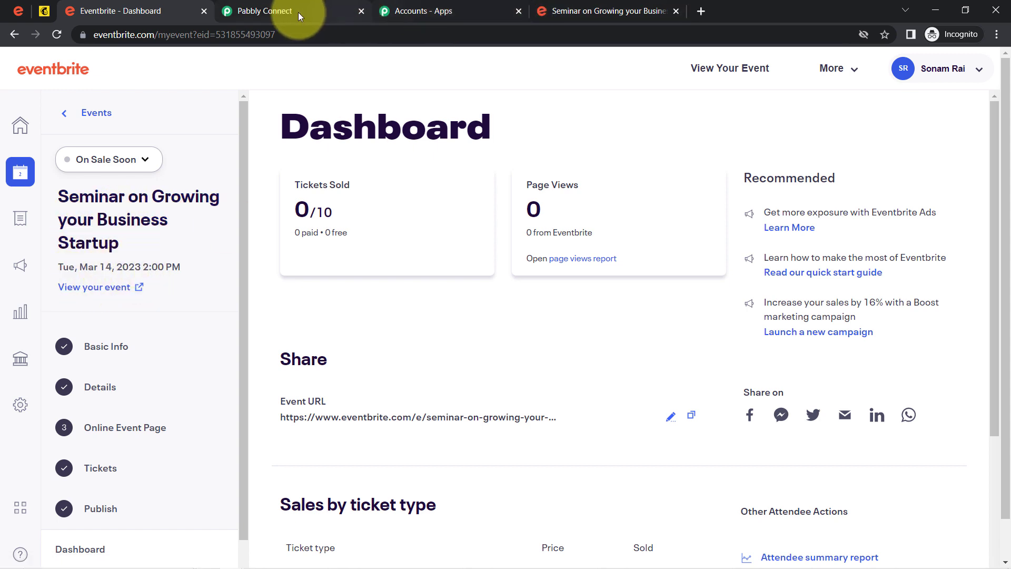
pyautogui.click(284, 11)
pyautogui.click(266, 298)
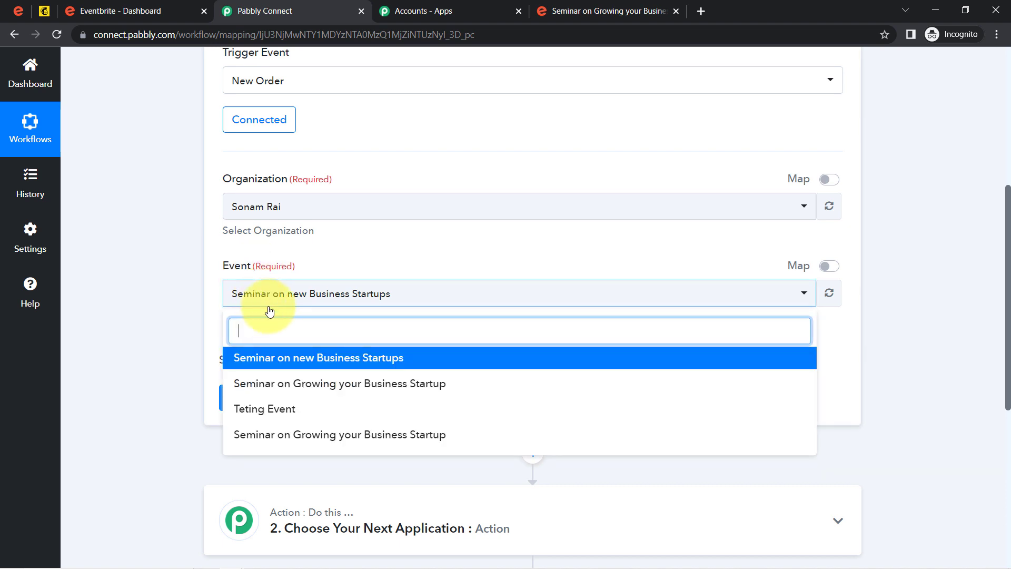
pyautogui.click(351, 386)
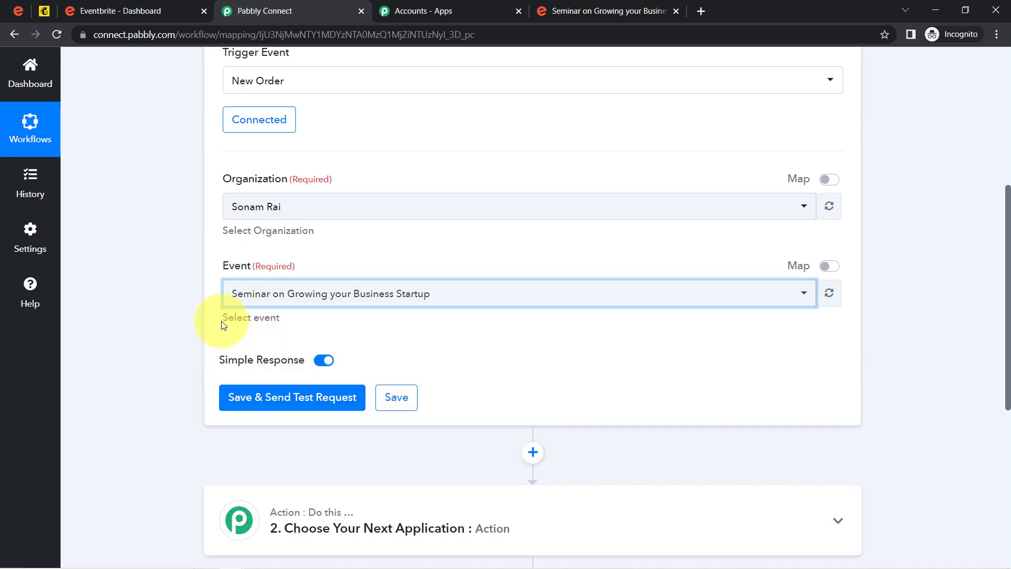
# Save the Eventbrite trigger and send a test request, then read the note about making a test submission.
pyautogui.click(261, 396)
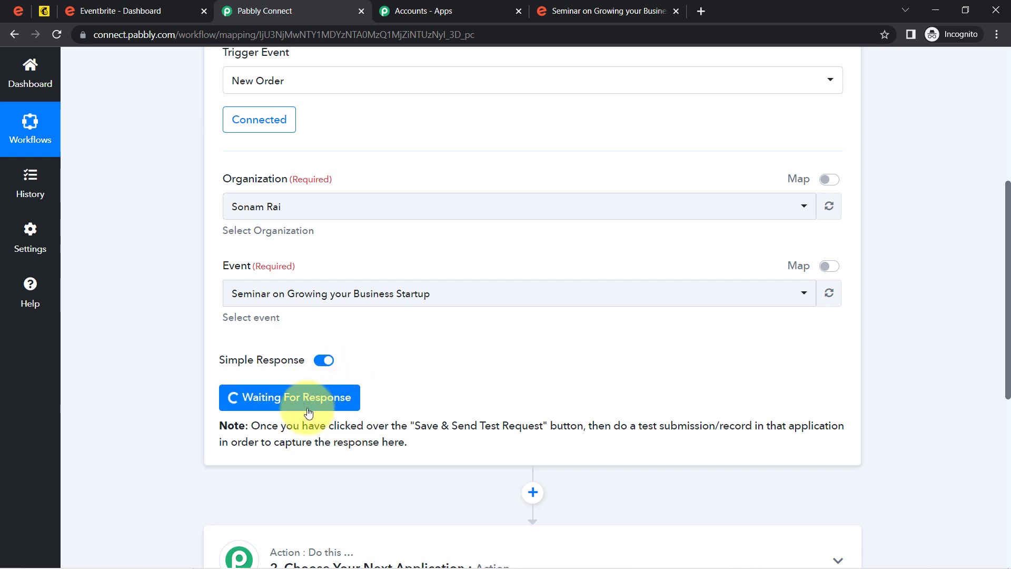
pyautogui.moveTo(267, 428); pyautogui.dragTo(558, 445)
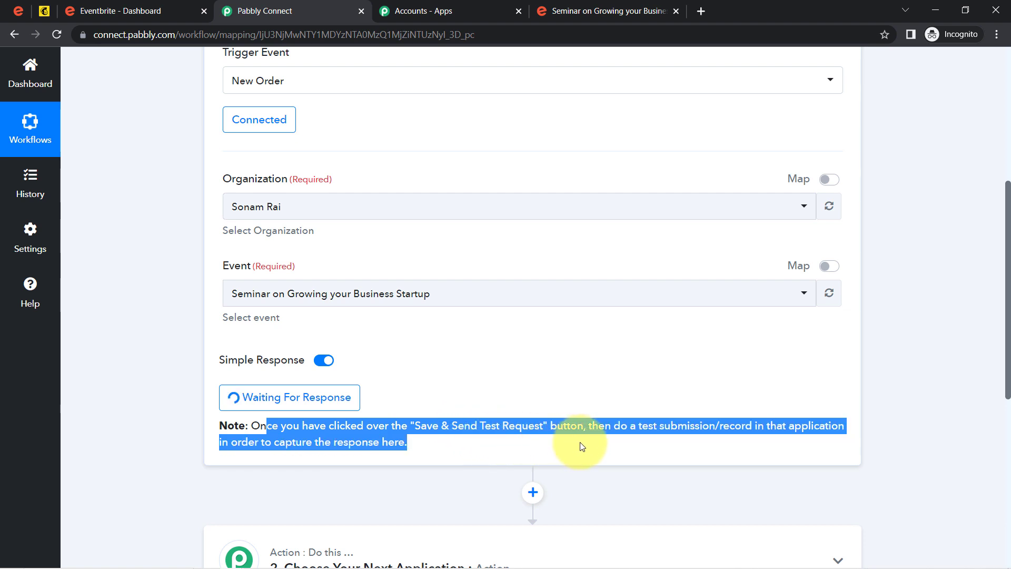
pyautogui.moveTo(678, 427); pyautogui.dragTo(741, 427)
pyautogui.moveTo(570, 447); pyautogui.dragTo(400, 440)
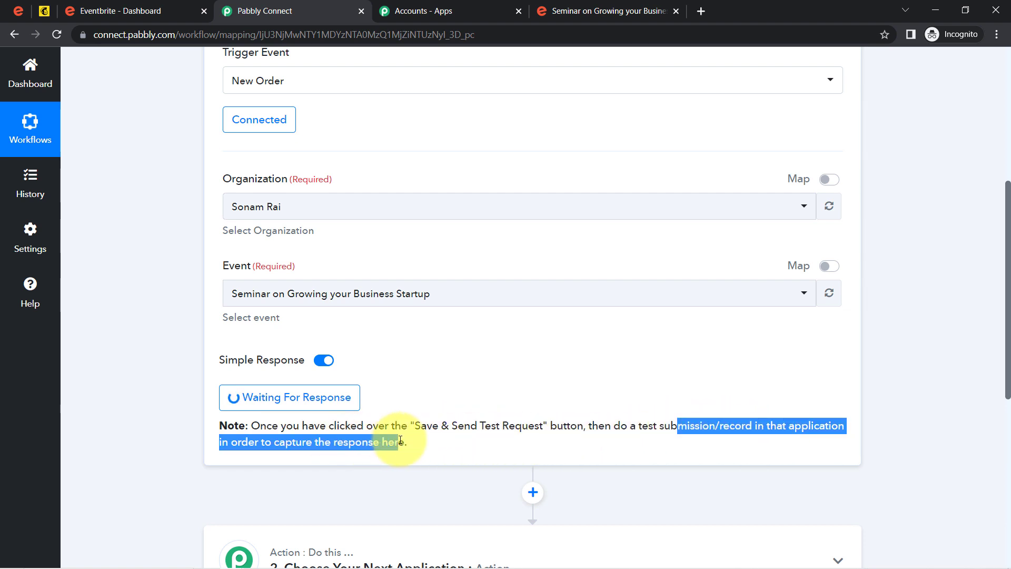
pyautogui.click(681, 453)
pyautogui.moveTo(678, 428); pyautogui.dragTo(732, 427)
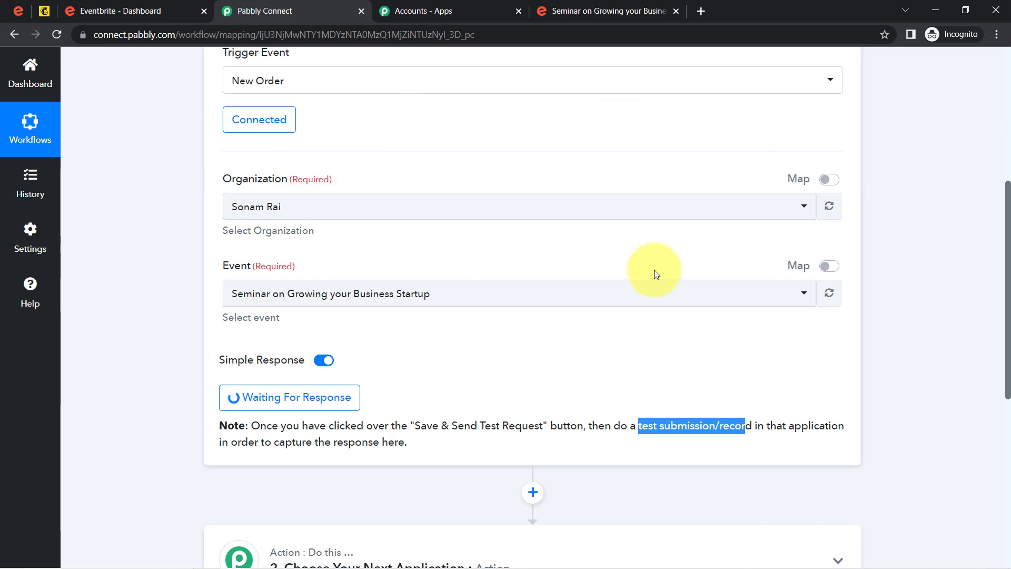
pyautogui.scroll(3, 1007, 316)
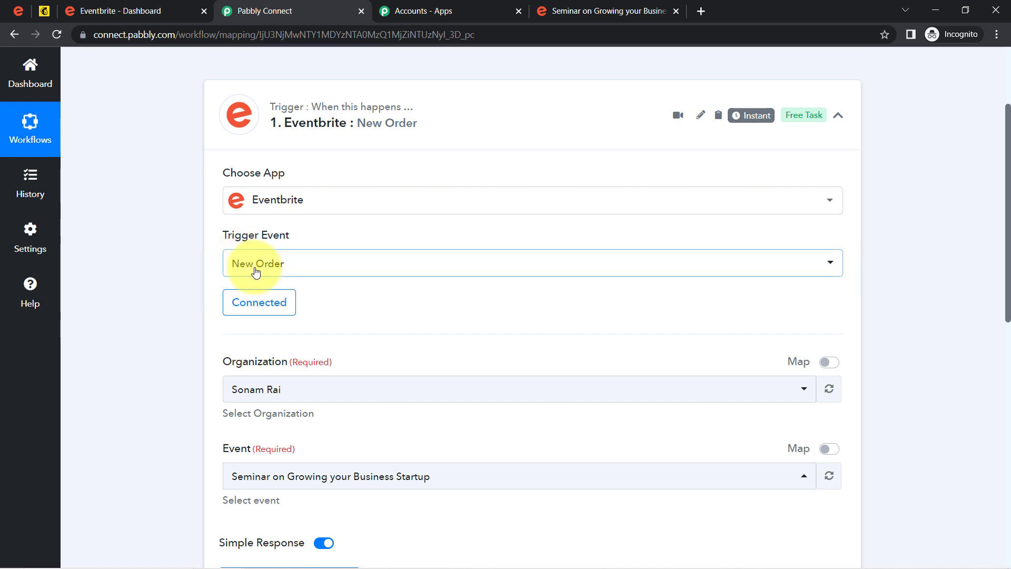
# Copy the seminar's event URL from its Eventbrite dashboard, open it in another browser window, and check the event title and date.
pyautogui.click(98, 4)
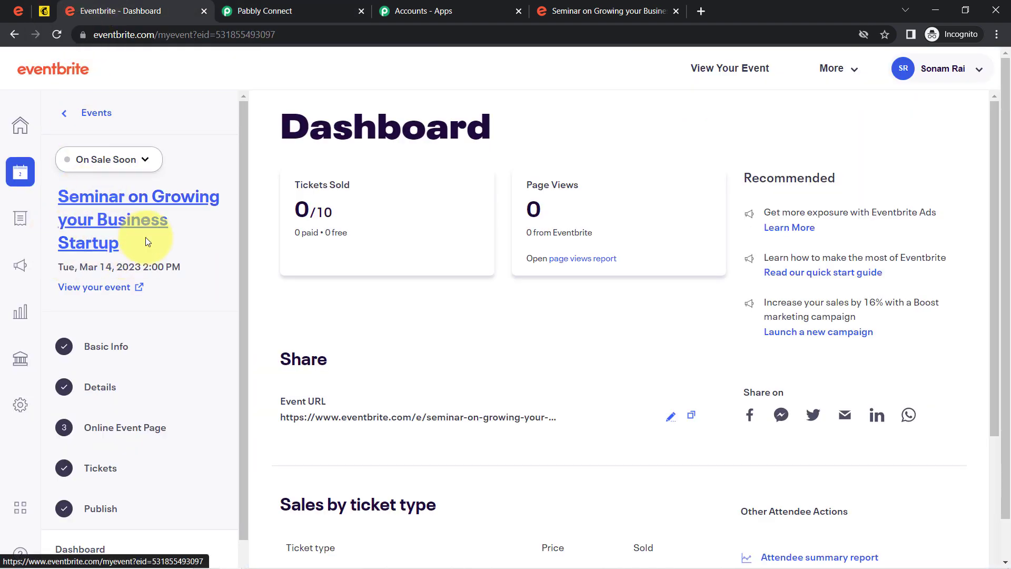
pyautogui.moveTo(997, 174); pyautogui.dragTo(709, 245)
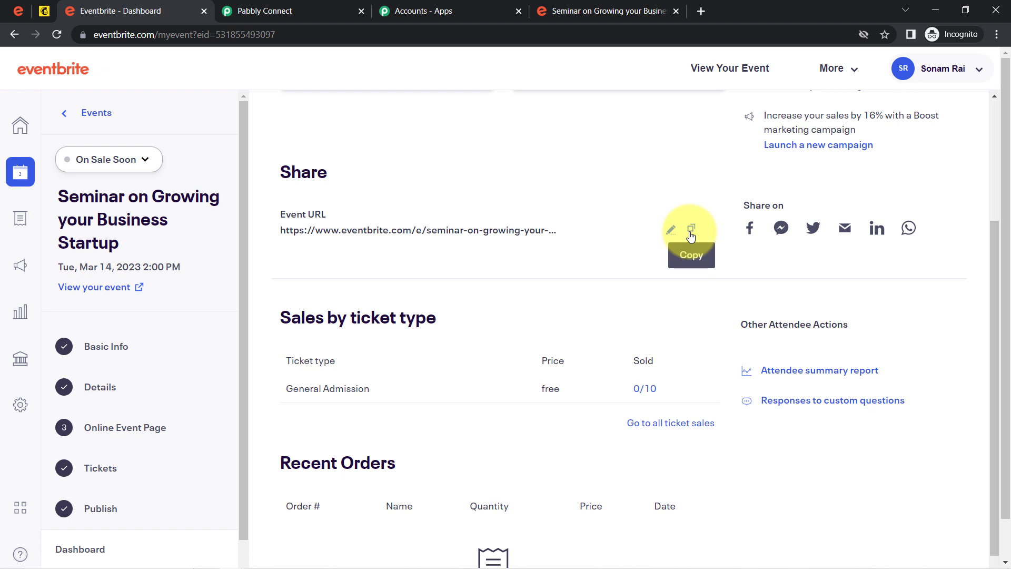
pyautogui.click(996, 34)
pyautogui.click(899, 70)
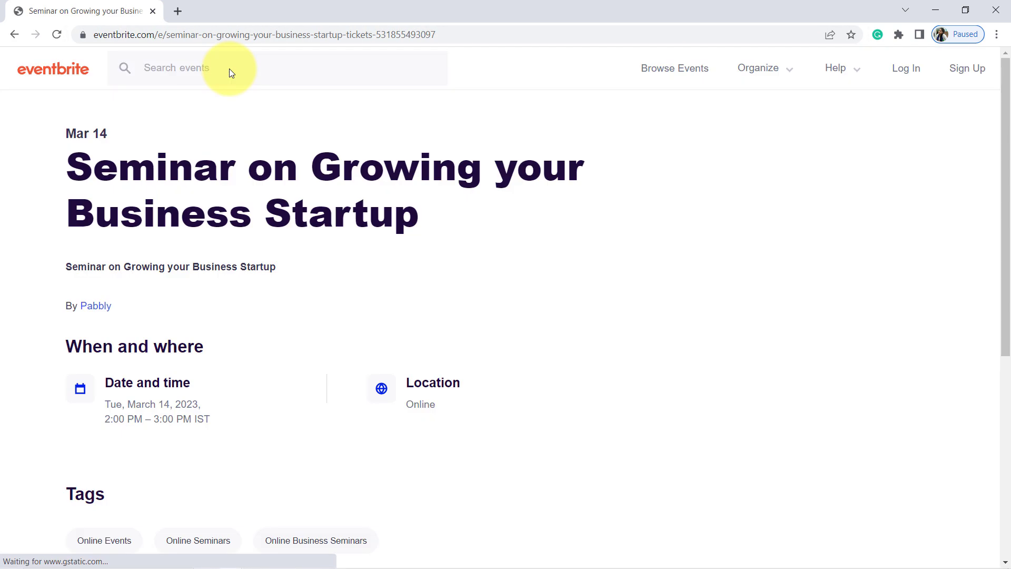
pyautogui.moveTo(58, 168); pyautogui.dragTo(231, 205)
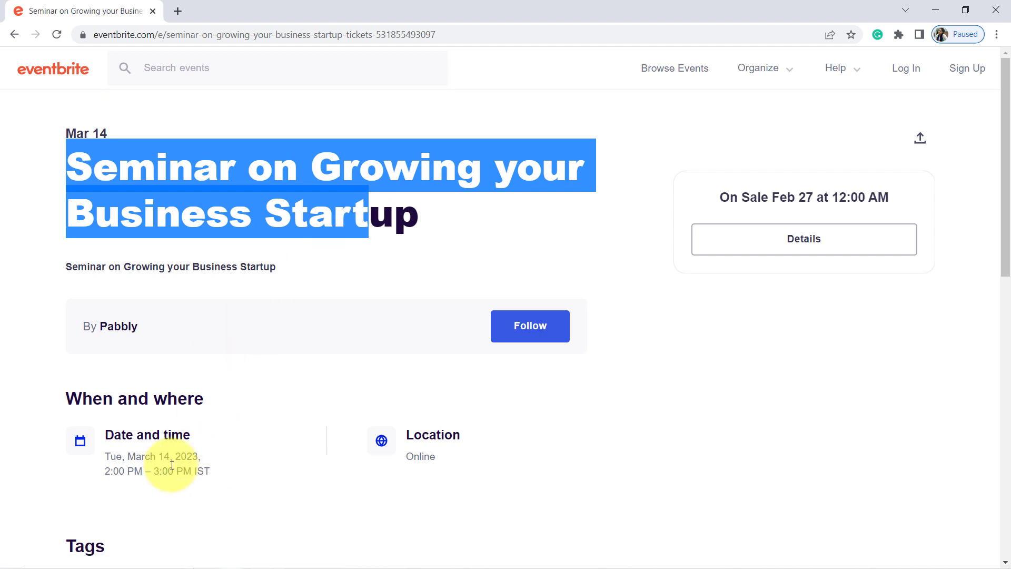
pyautogui.moveTo(136, 457); pyautogui.dragTo(190, 457)
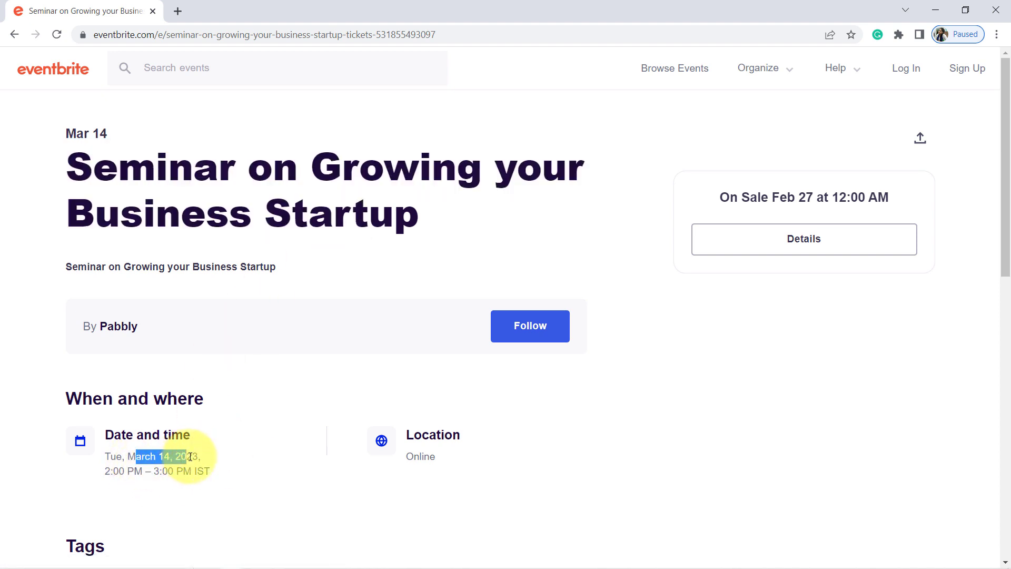
# Register a test attendee for one General Admission ticket to the seminar, with the attendee's first name, last name and e-mail address.
pyautogui.click(795, 239)
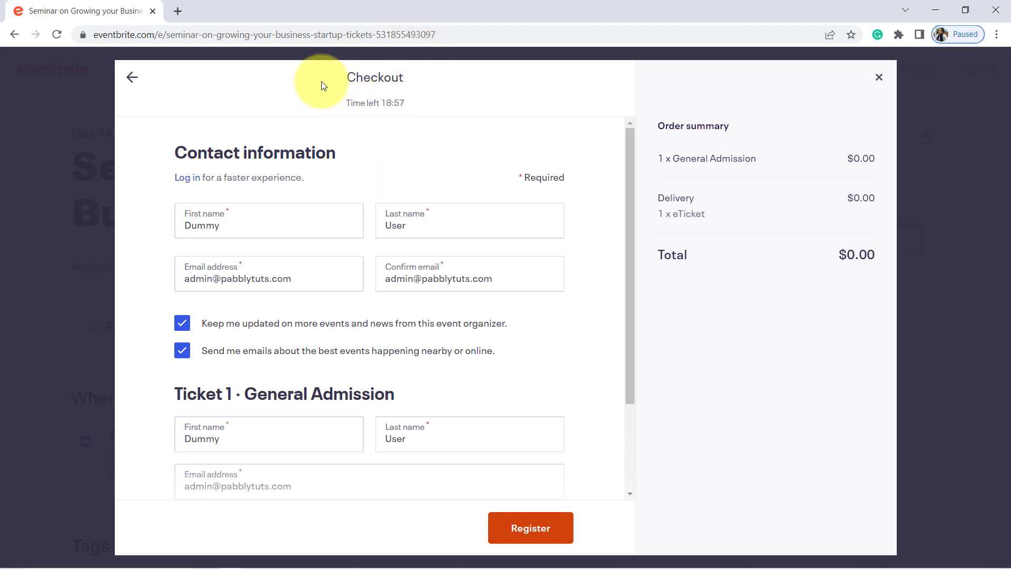
pyautogui.moveTo(199, 228); pyautogui.dragTo(244, 224)
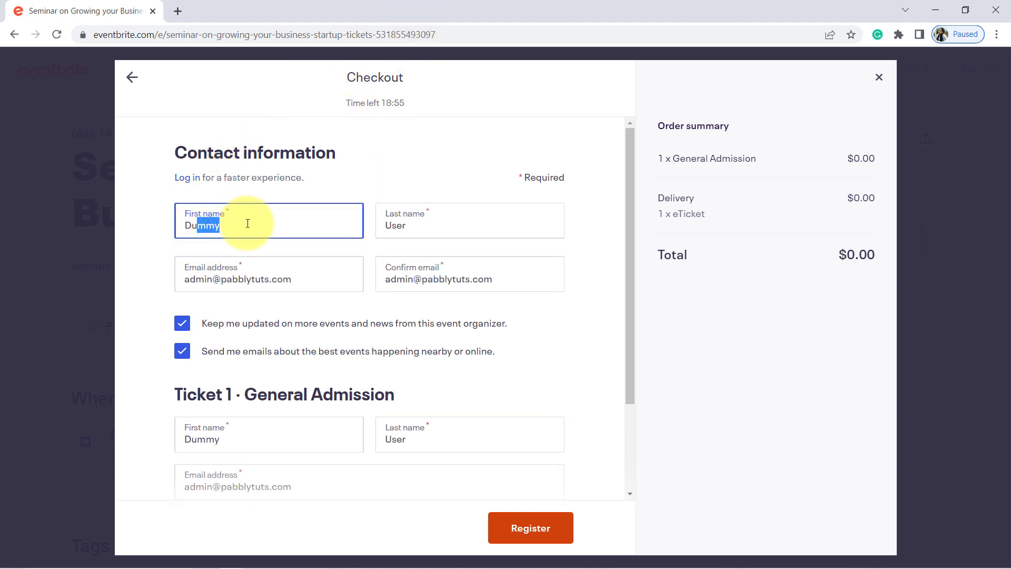
pyautogui.moveTo(451, 228); pyautogui.dragTo(394, 225)
pyautogui.moveTo(241, 282); pyautogui.dragTo(275, 279)
pyautogui.moveTo(473, 279); pyautogui.dragTo(397, 279)
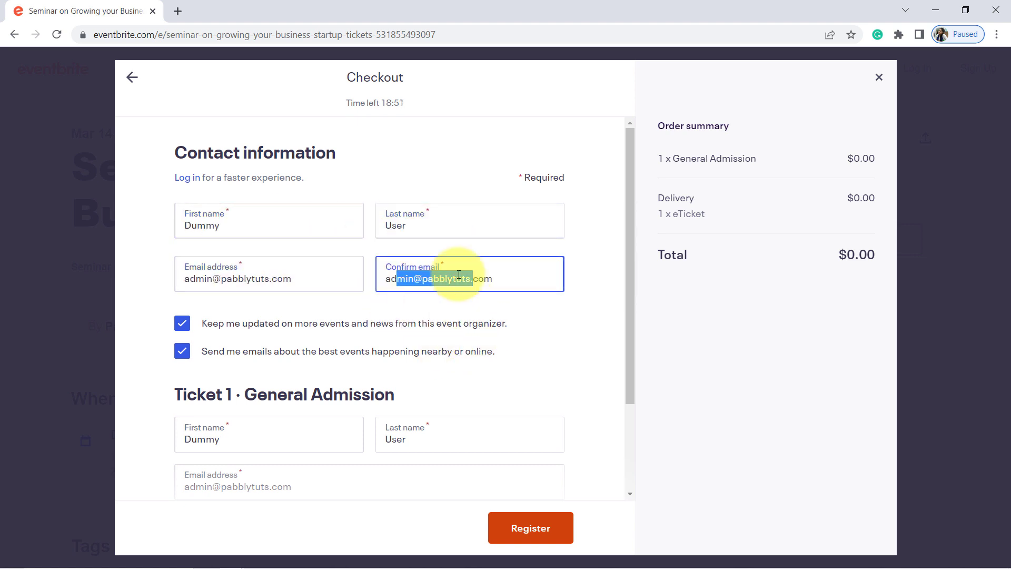
pyautogui.scroll(-3, 501, 343)
pyautogui.moveTo(251, 269); pyautogui.dragTo(353, 273)
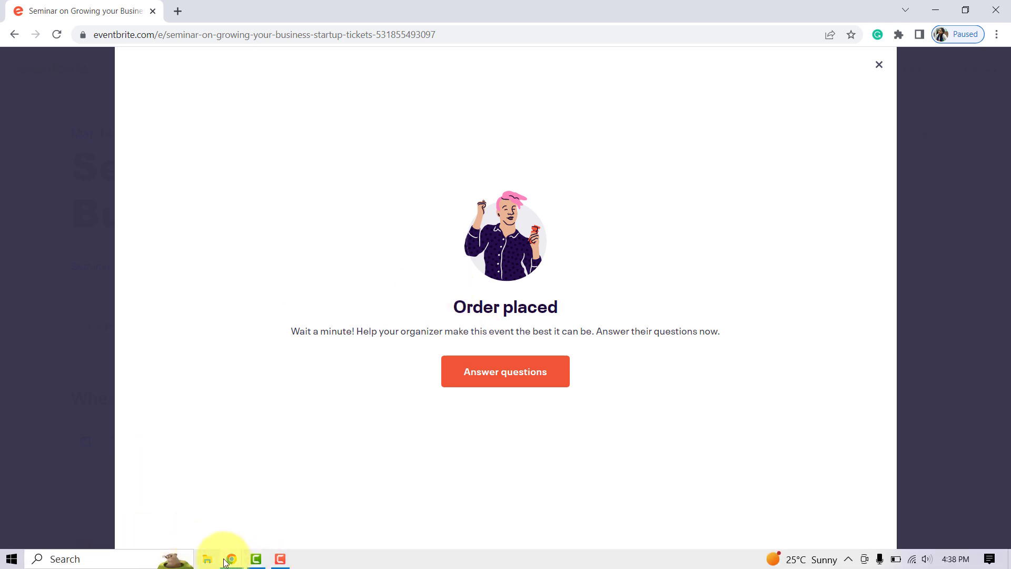
# Switch back to the Pabbly Connect workflow and examine the labels and values in the Eventbrite trigger's received response.
pyautogui.moveTo(233, 561)
pyautogui.click(242, 521)
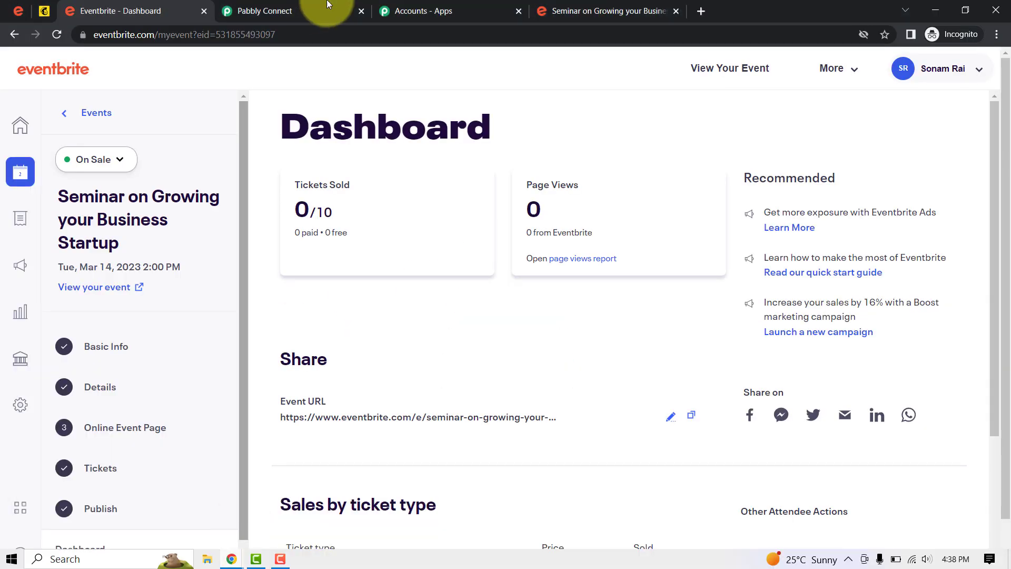
pyautogui.click(309, 4)
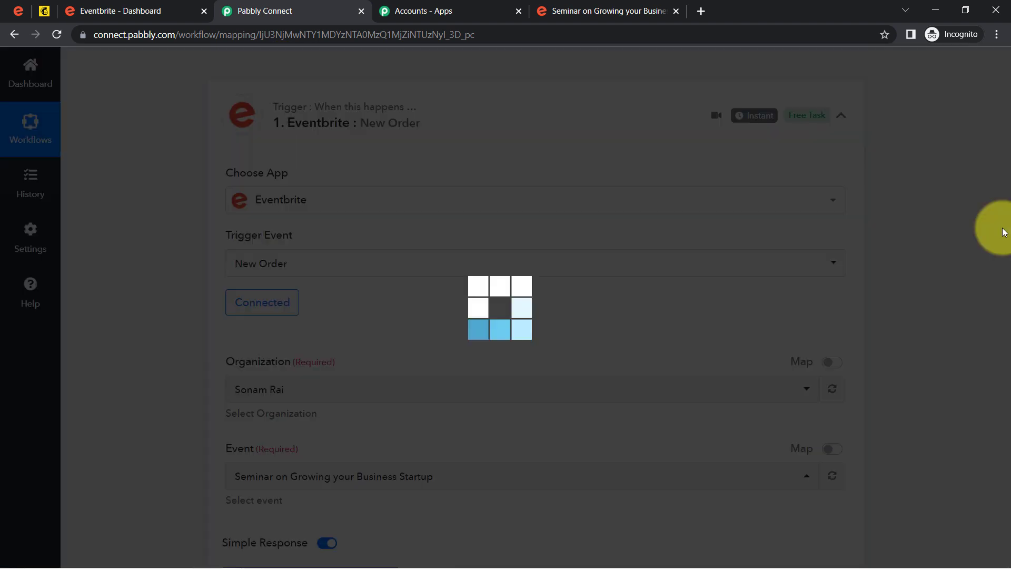
pyautogui.scroll(-6, 999, 295)
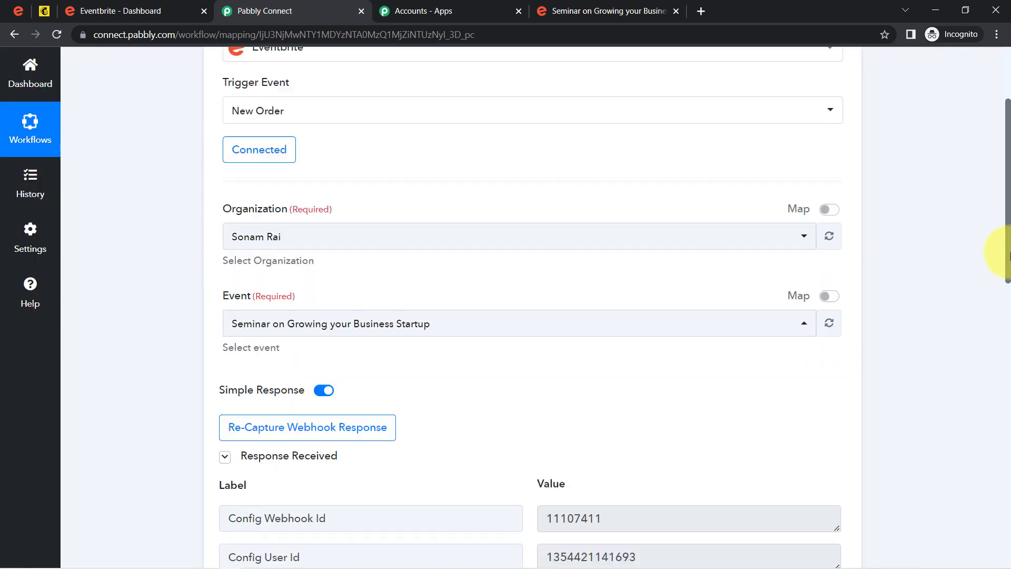
pyautogui.scroll(-2, 1008, 303)
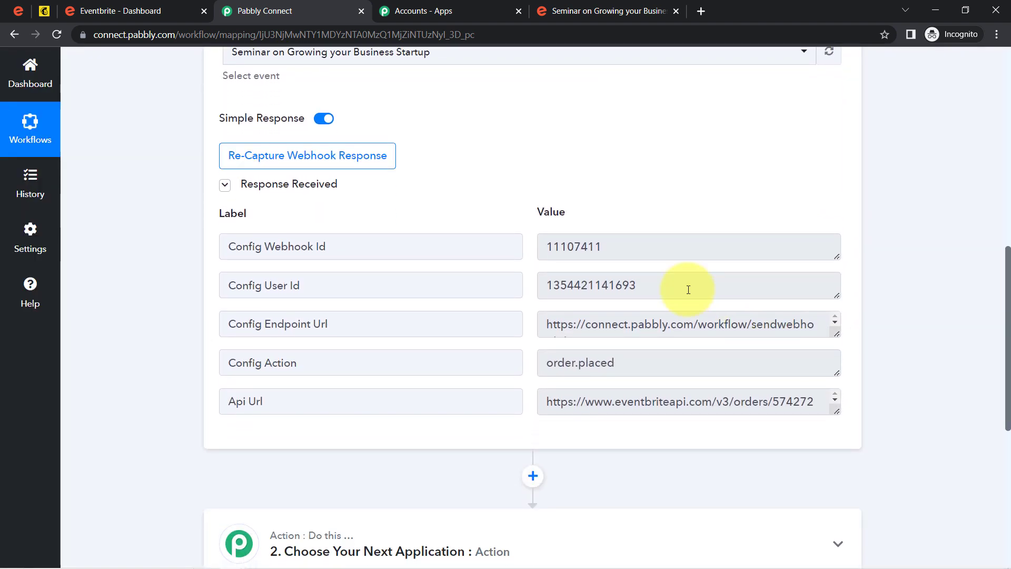
pyautogui.moveTo(251, 255); pyautogui.dragTo(333, 248)
pyautogui.moveTo(265, 287); pyautogui.dragTo(302, 286)
pyautogui.moveTo(277, 326); pyautogui.dragTo(323, 329)
pyautogui.moveTo(297, 363); pyautogui.dragTo(282, 406)
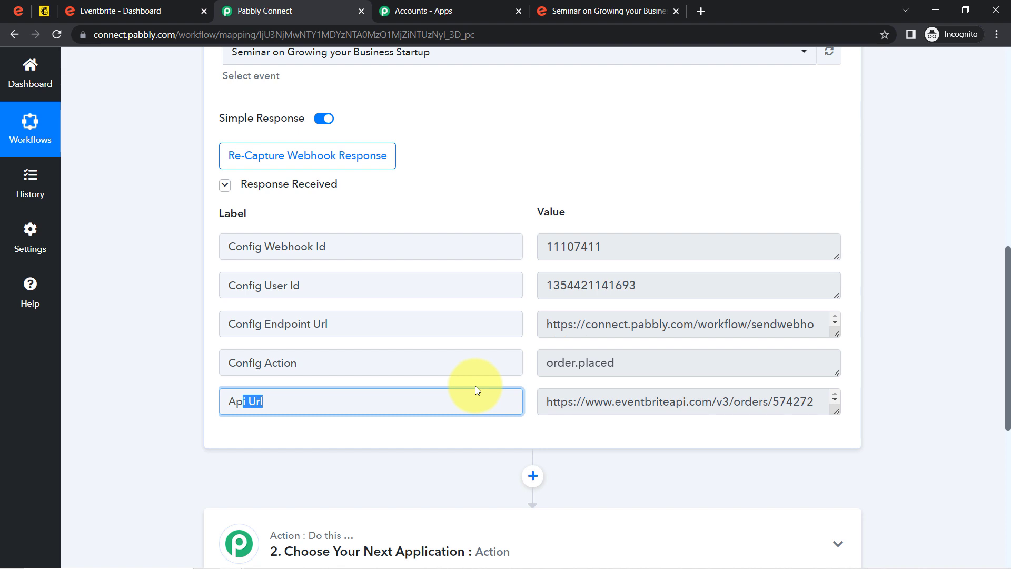
pyautogui.moveTo(578, 248); pyautogui.dragTo(554, 248)
pyautogui.moveTo(592, 286); pyautogui.dragTo(605, 285)
pyautogui.moveTo(592, 323); pyautogui.dragTo(574, 324)
pyautogui.moveTo(607, 363); pyautogui.dragTo(587, 367)
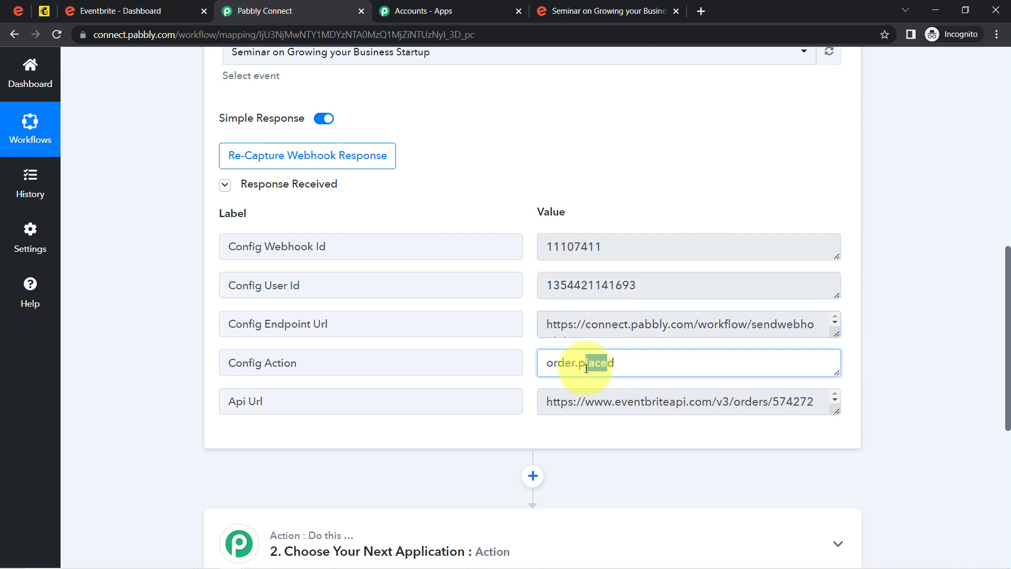
pyautogui.moveTo(603, 401); pyautogui.dragTo(575, 395)
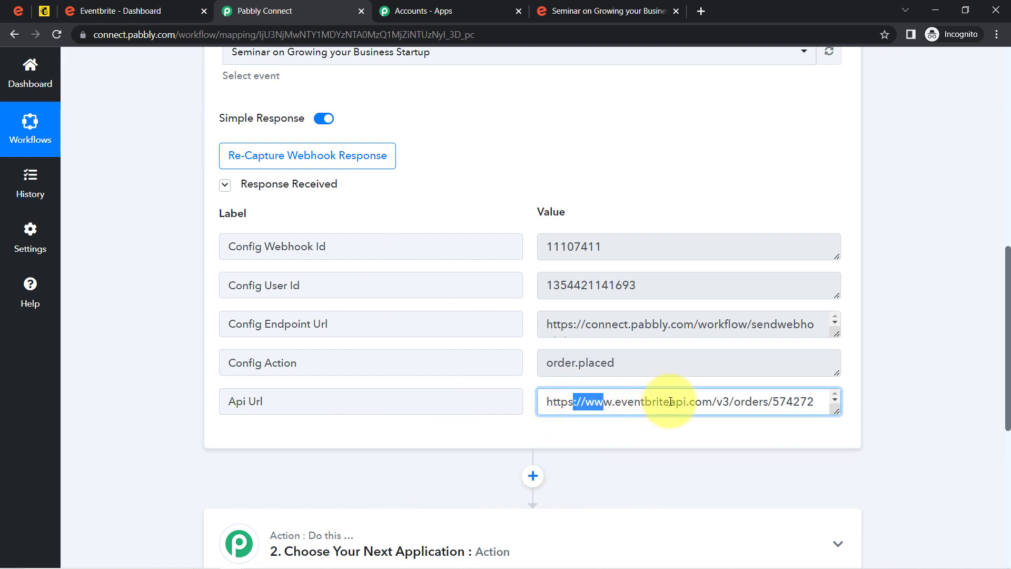
# Enlarge the Api Url value field in the received response and inspect the order ID at the end of the URL.
pyautogui.moveTo(1007, 295); pyautogui.dragTo(760, 342)
pyautogui.moveTo(321, 260); pyautogui.dragTo(210, 262)
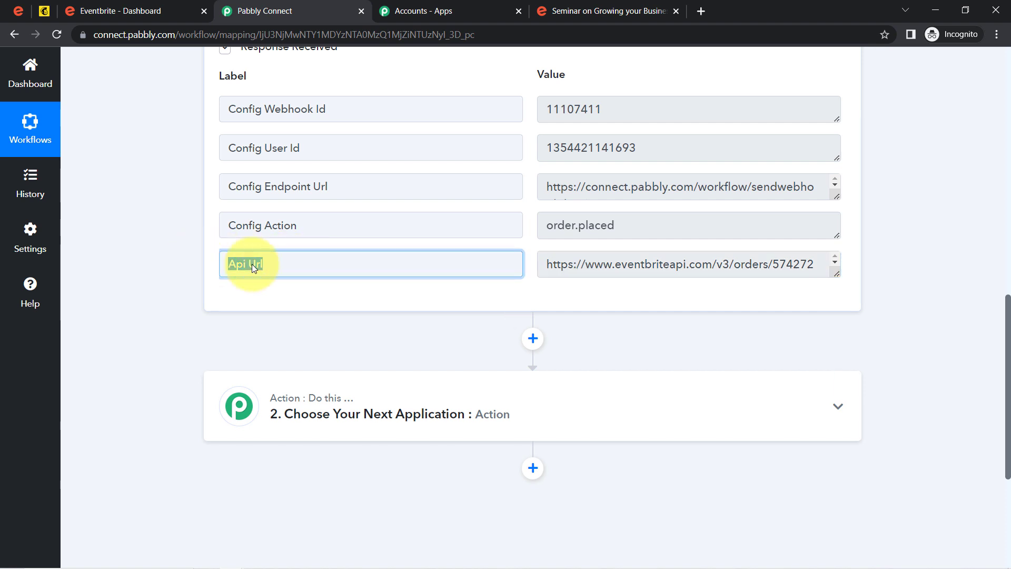
pyautogui.moveTo(774, 263); pyautogui.dragTo(837, 324)
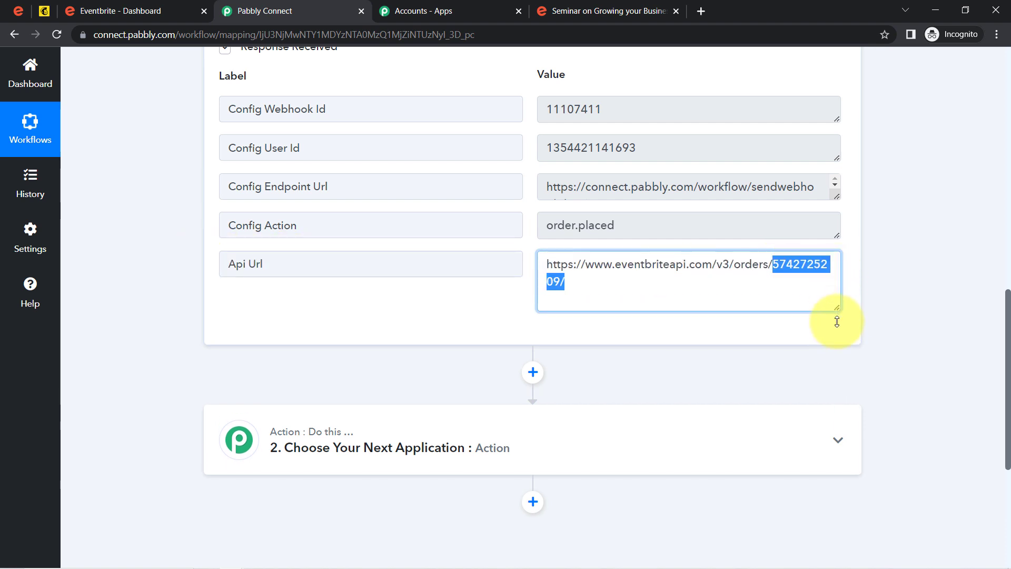
pyautogui.click(794, 267)
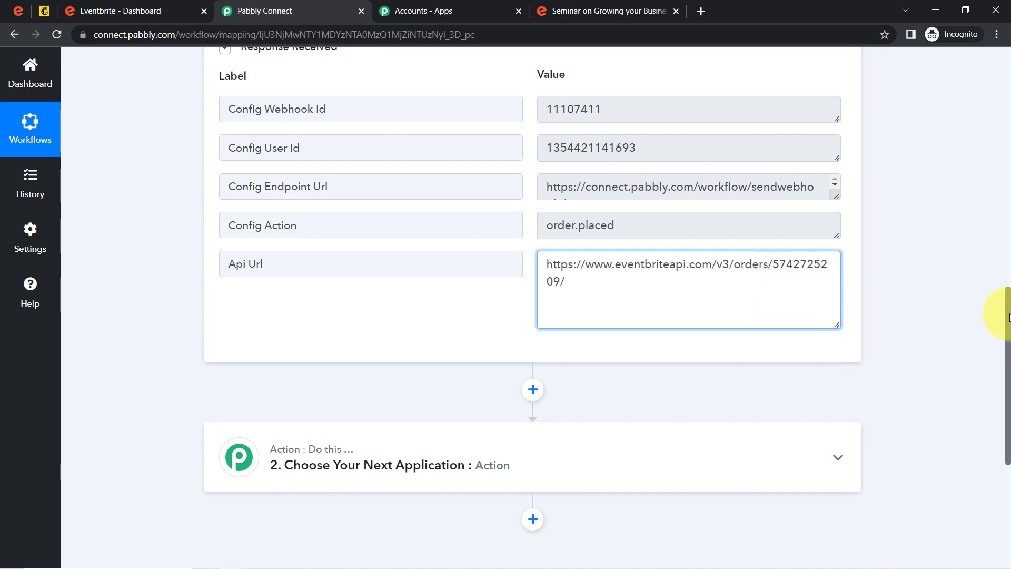
pyautogui.scroll(-4, 1008, 316)
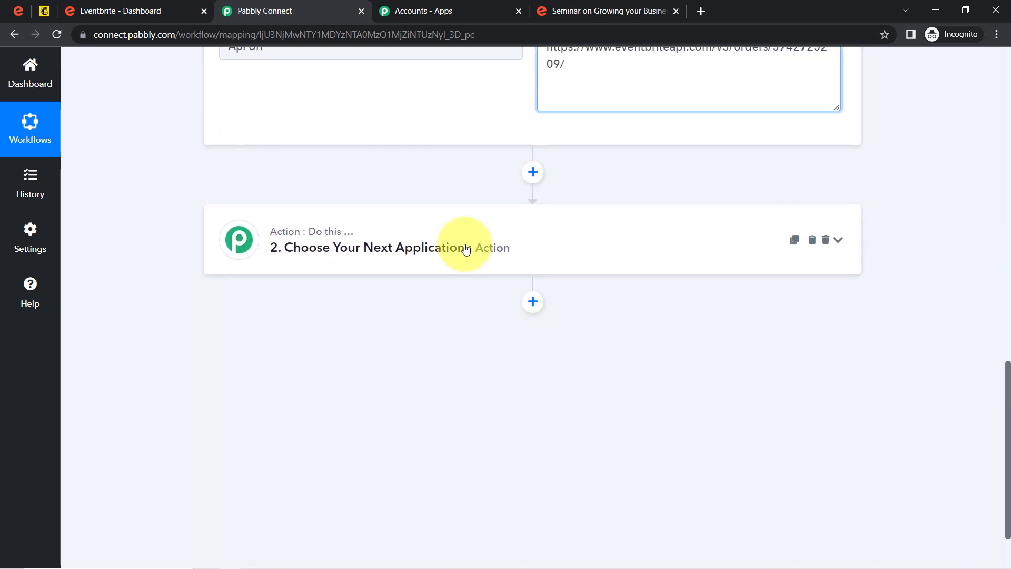
# Set the second workflow step to Eventbrite's Get Attendee by Order Id action and connect it using the existing Eventbrite #8 connection.
pyautogui.click(466, 250)
pyautogui.click(339, 322)
pyautogui.write('eve')
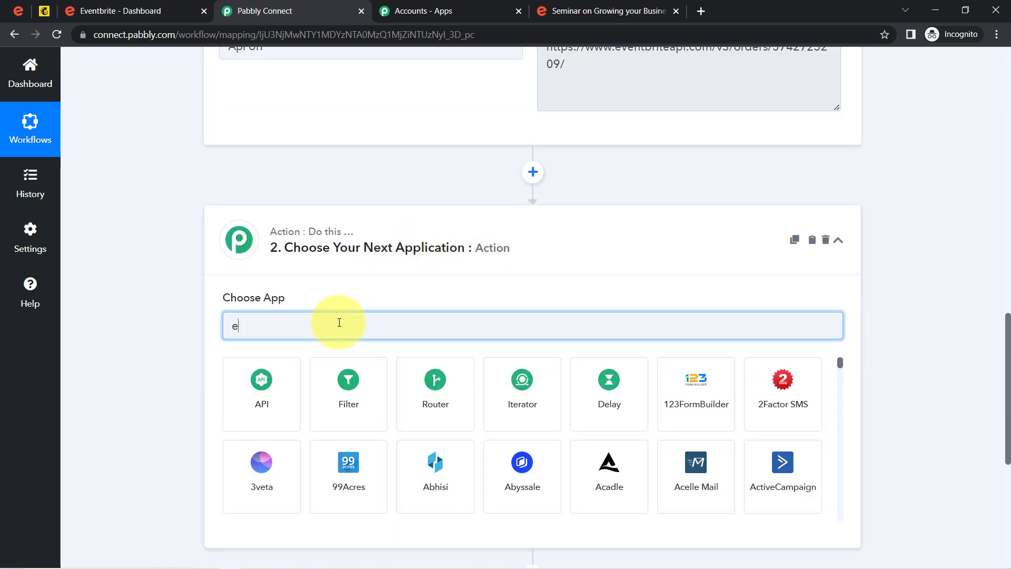
pyautogui.click(236, 372)
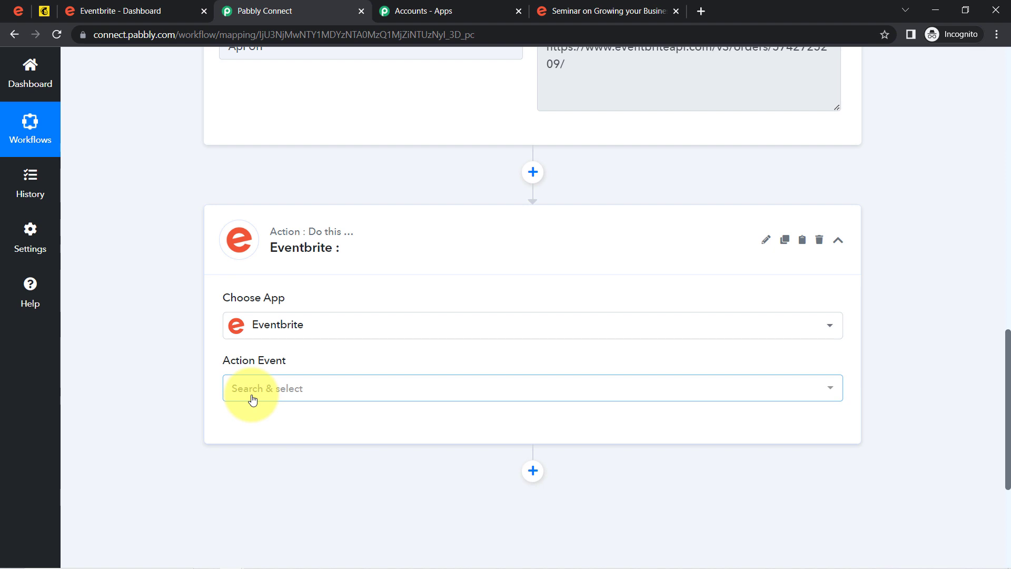
pyautogui.click(253, 399)
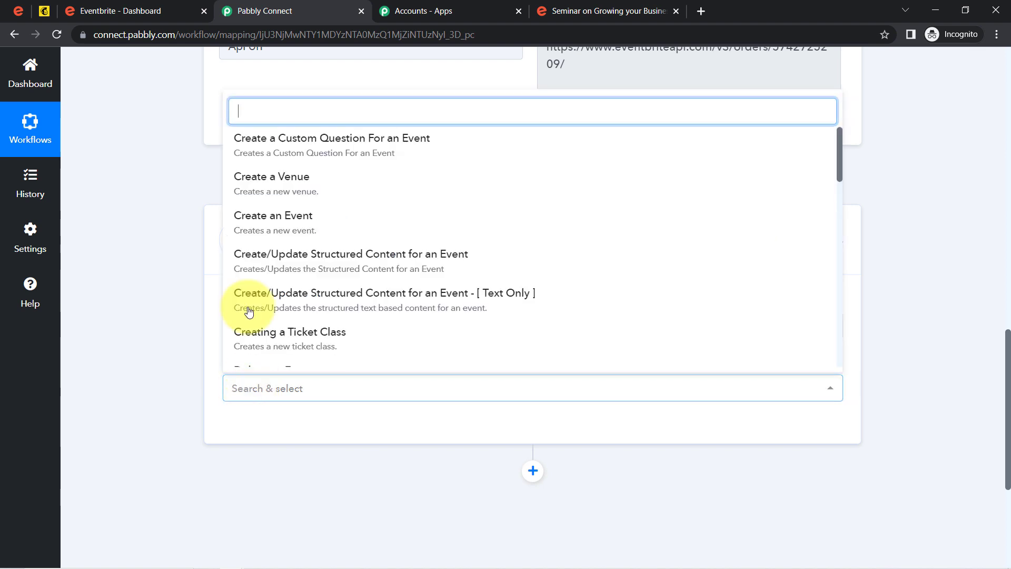
pyautogui.write('get')
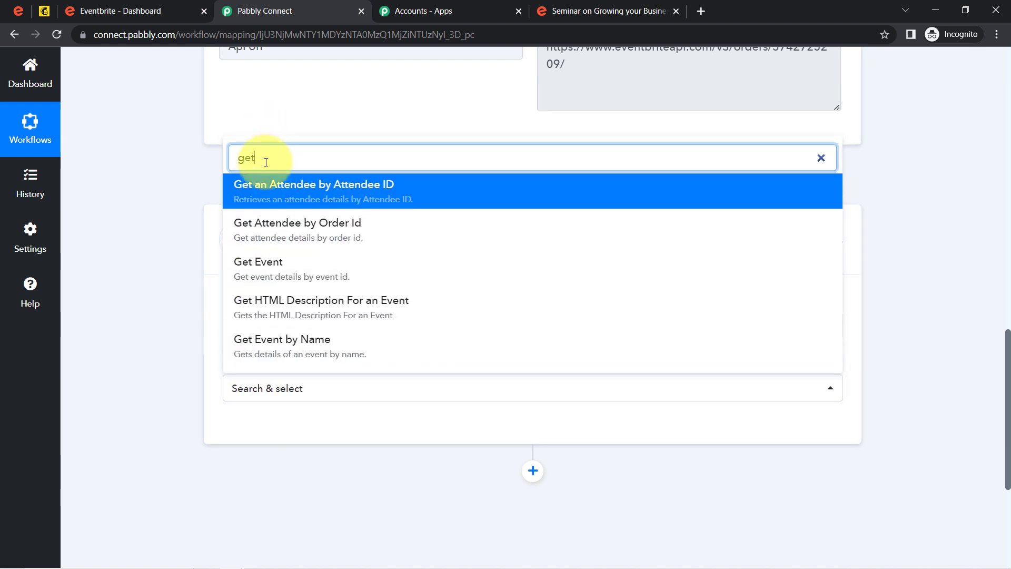
pyautogui.click(309, 225)
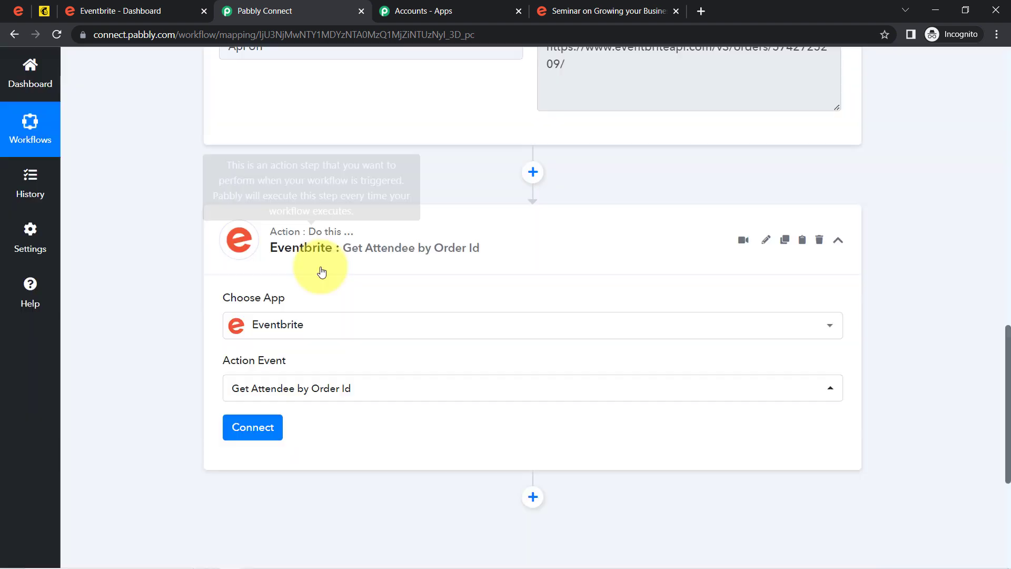
pyautogui.click(232, 433)
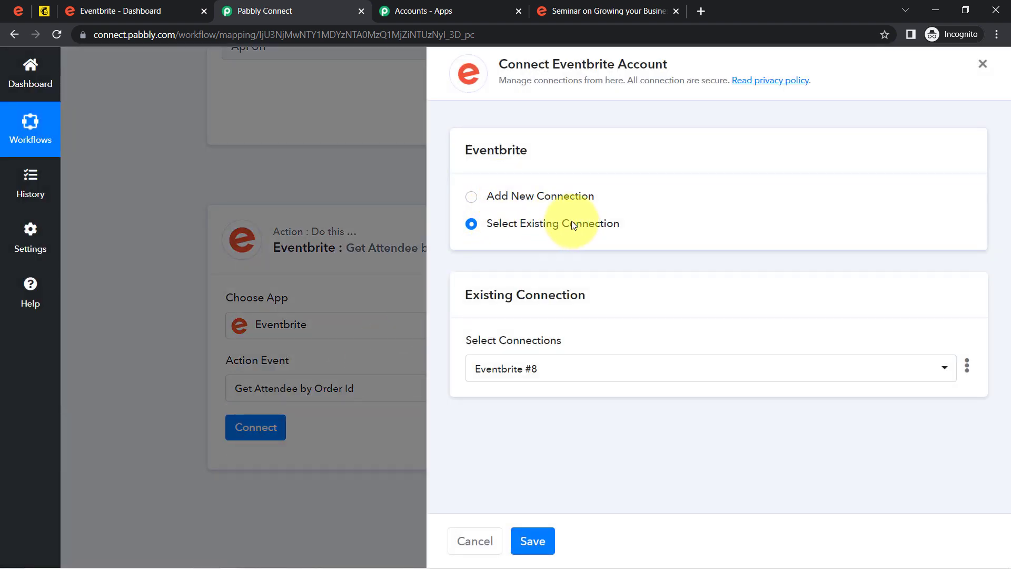
pyautogui.click(532, 541)
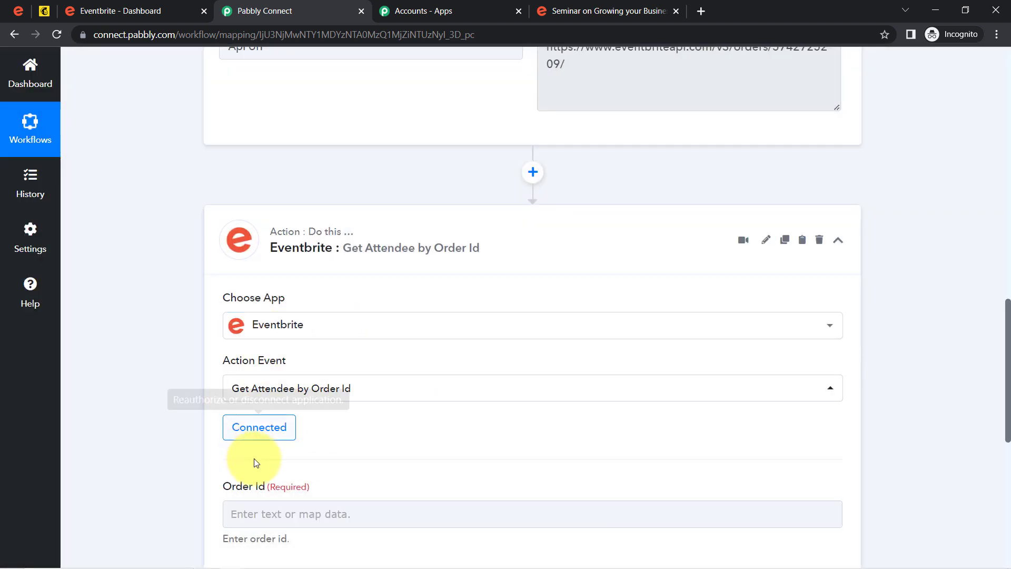
# Examine the trigger's Api Url value to distinguish the URL prefix from the order ID that the attendee lookup requires.
pyautogui.moveTo(1009, 353); pyautogui.dragTo(1008, 316)
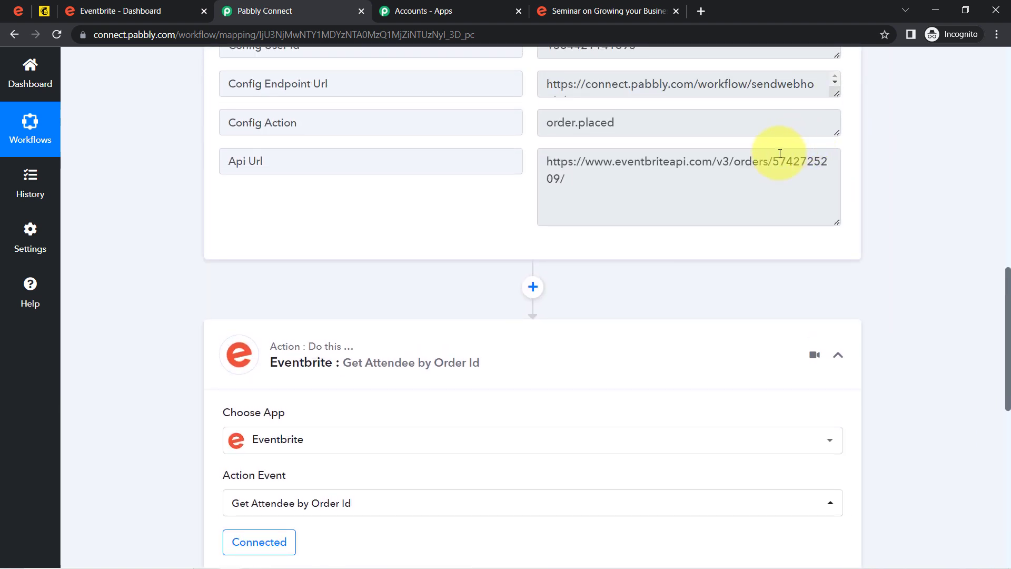
pyautogui.moveTo(776, 161); pyautogui.dragTo(780, 182)
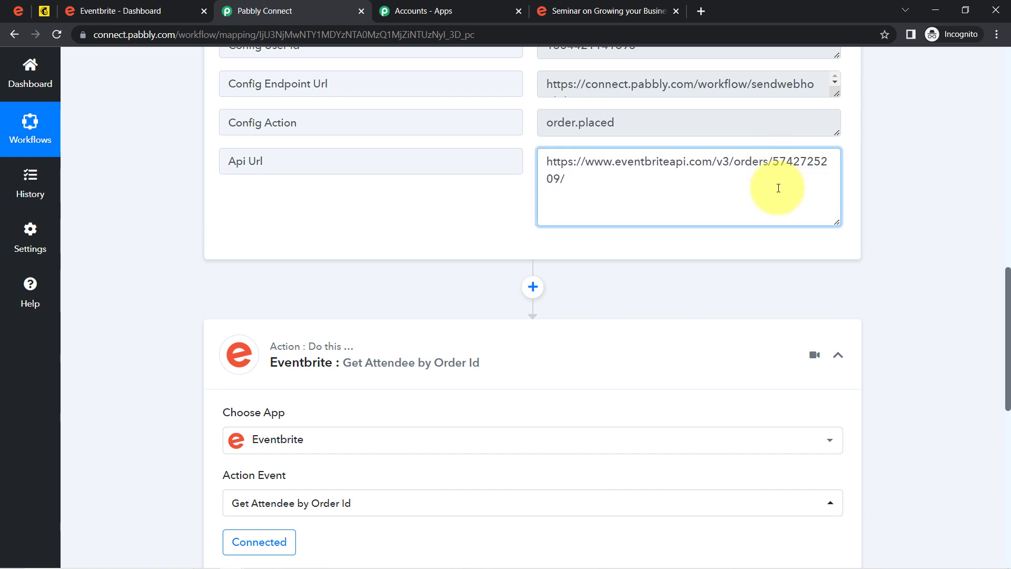
pyautogui.moveTo(776, 170); pyautogui.dragTo(523, 170)
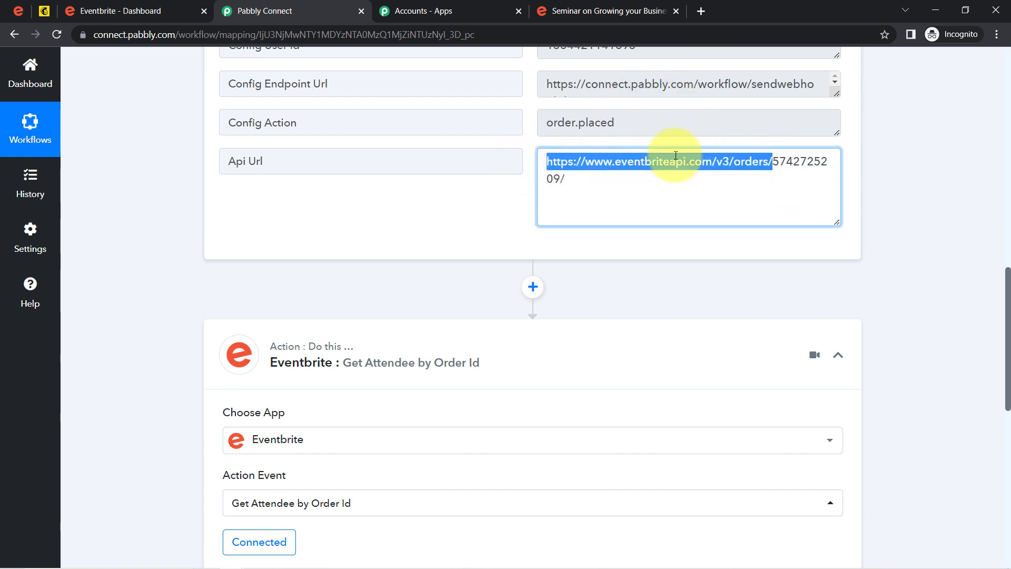
pyautogui.click(781, 160)
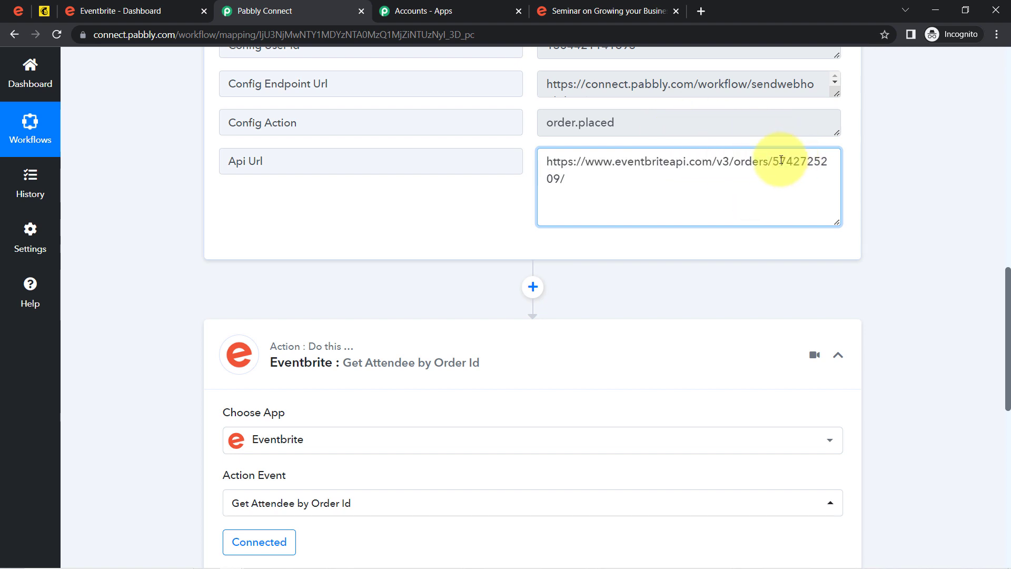
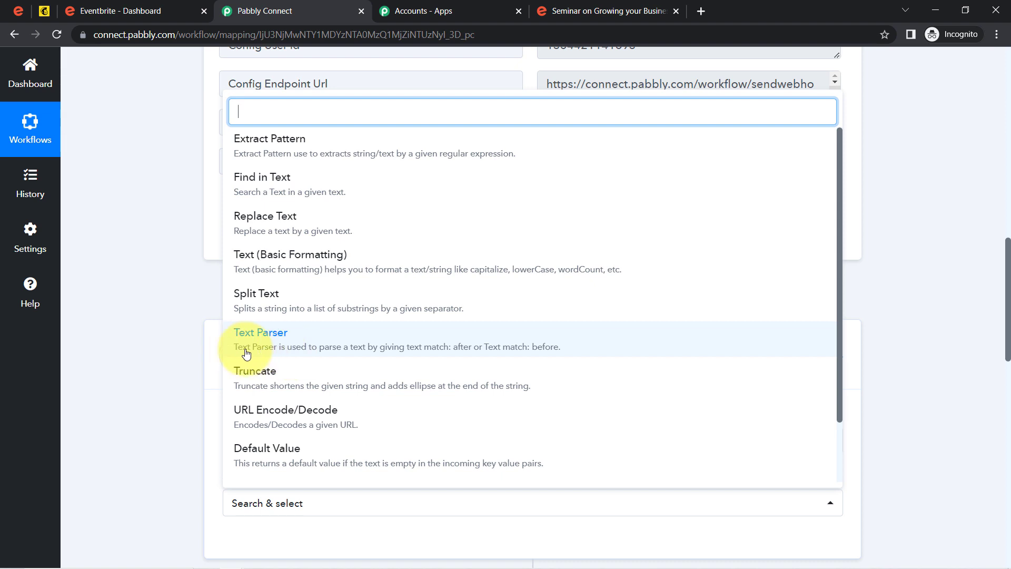
# Choose the Text Parser action event for the Text Formatter by Pabbly step after the trigger and connect it.
pyautogui.click(257, 350)
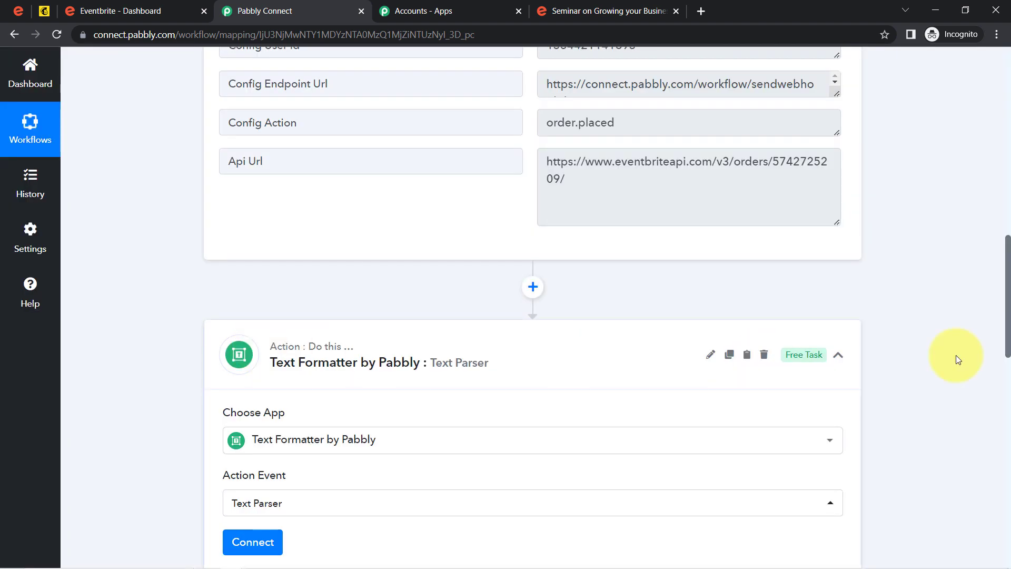
pyautogui.moveTo(1008, 293); pyautogui.dragTo(990, 351)
pyautogui.click(259, 327)
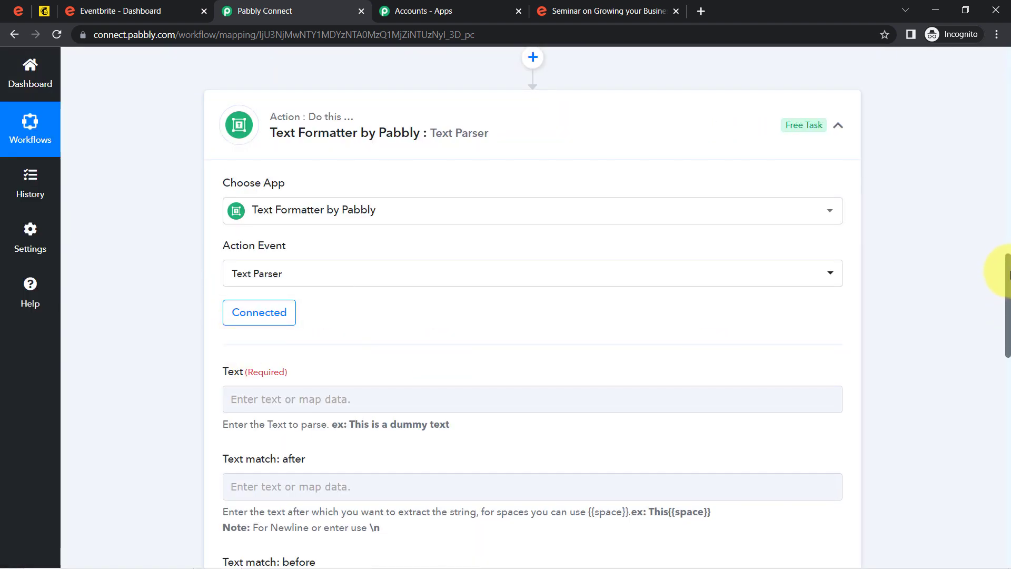
# Map the Api Url from the Eventbrite New Order trigger into the Text Parser's Text field.
pyautogui.moveTo(1008, 269); pyautogui.dragTo(1009, 287)
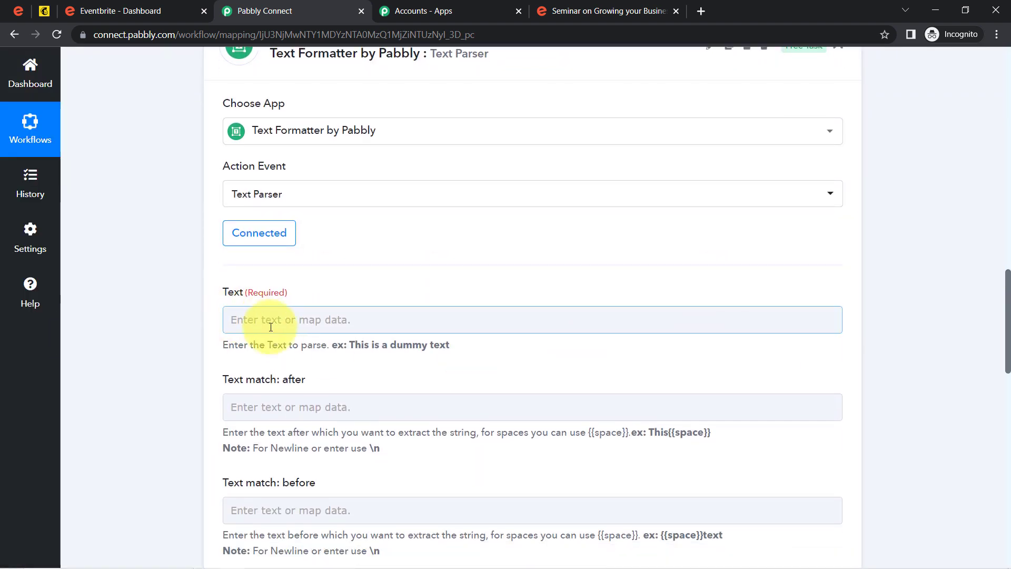
pyautogui.tripleClick(241, 344)
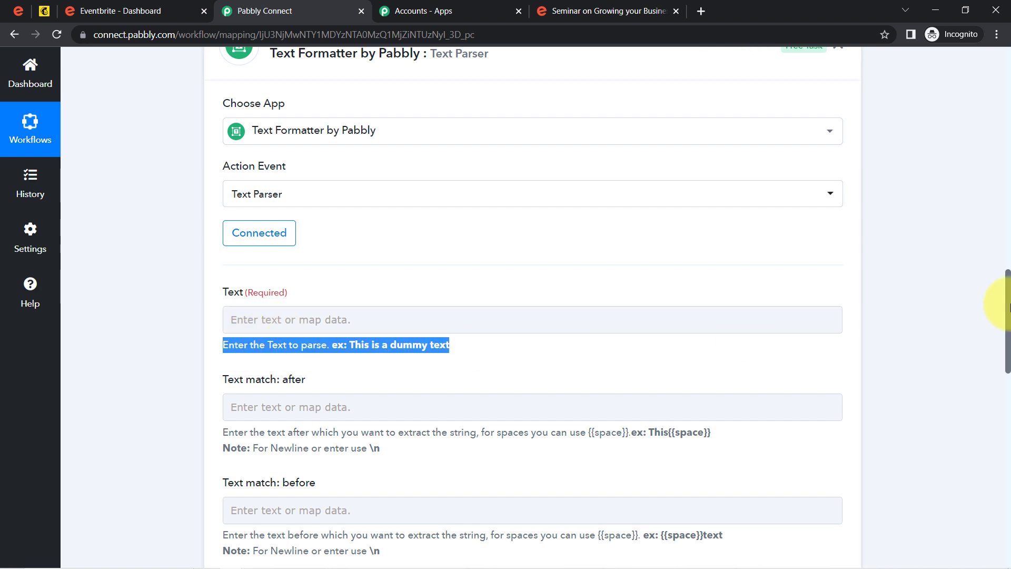
pyautogui.moveTo(1008, 305); pyautogui.dragTo(1006, 243)
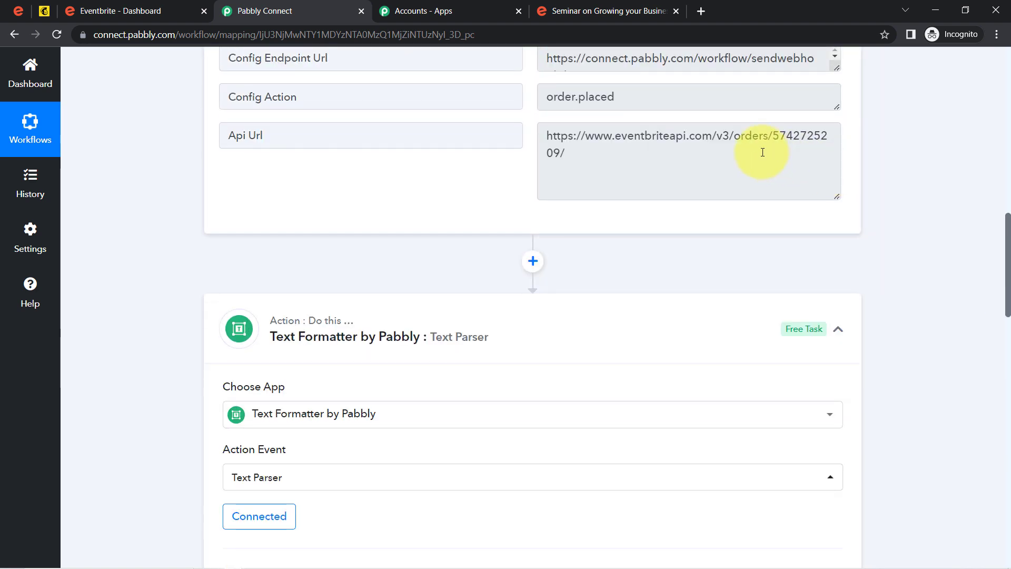
pyautogui.doubleClick(763, 152)
pyautogui.tripleClick(763, 152)
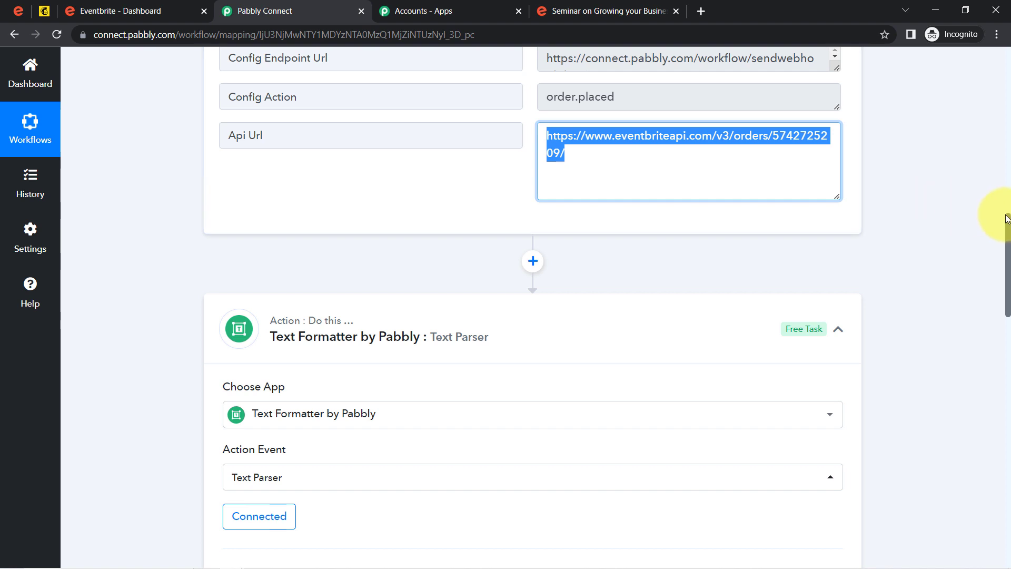
pyautogui.moveTo(1009, 229); pyautogui.dragTo(1009, 304)
pyautogui.click(297, 205)
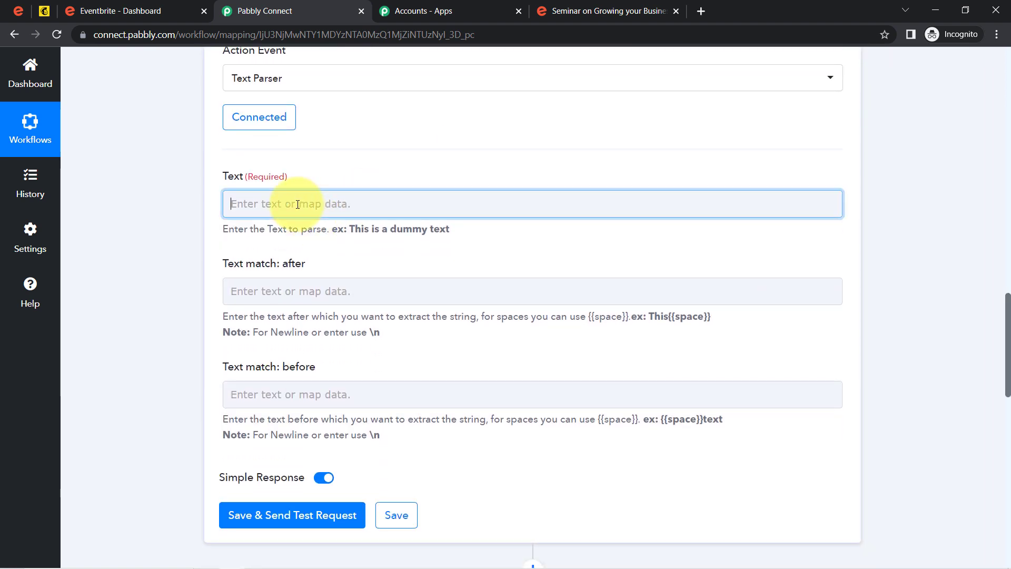
pyautogui.click(284, 310)
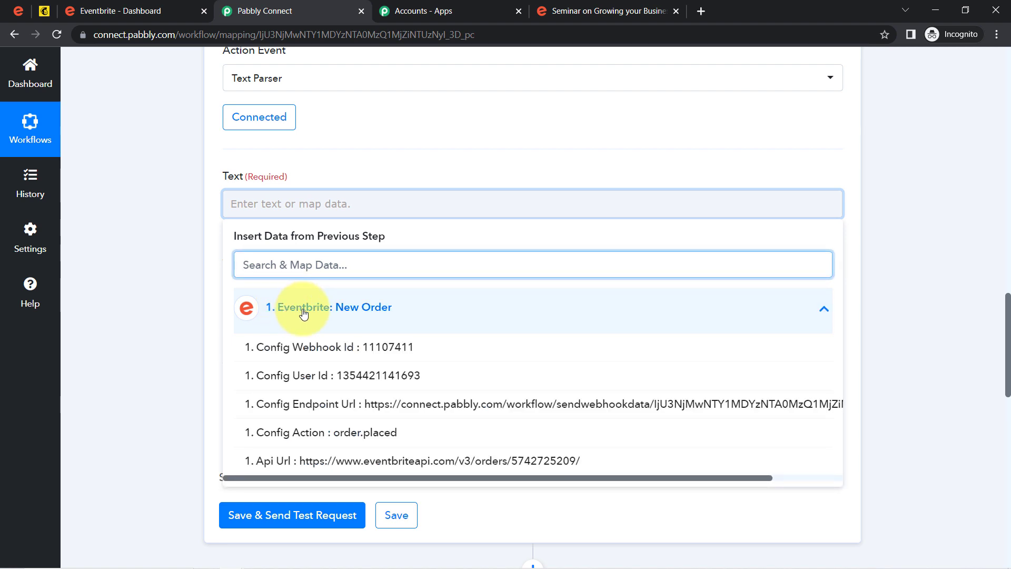
pyautogui.click(485, 462)
pyautogui.click(220, 214)
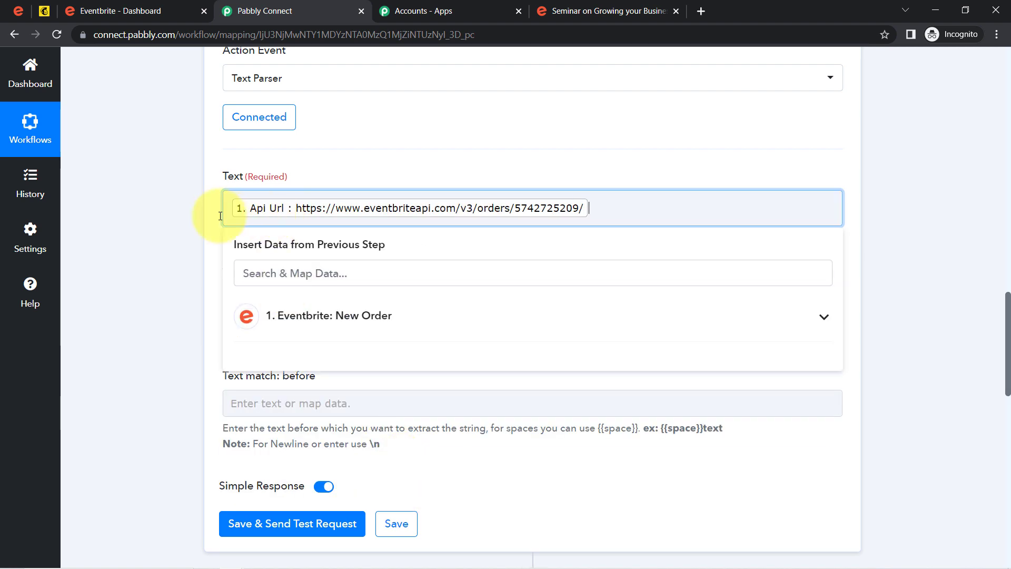
pyautogui.click(174, 216)
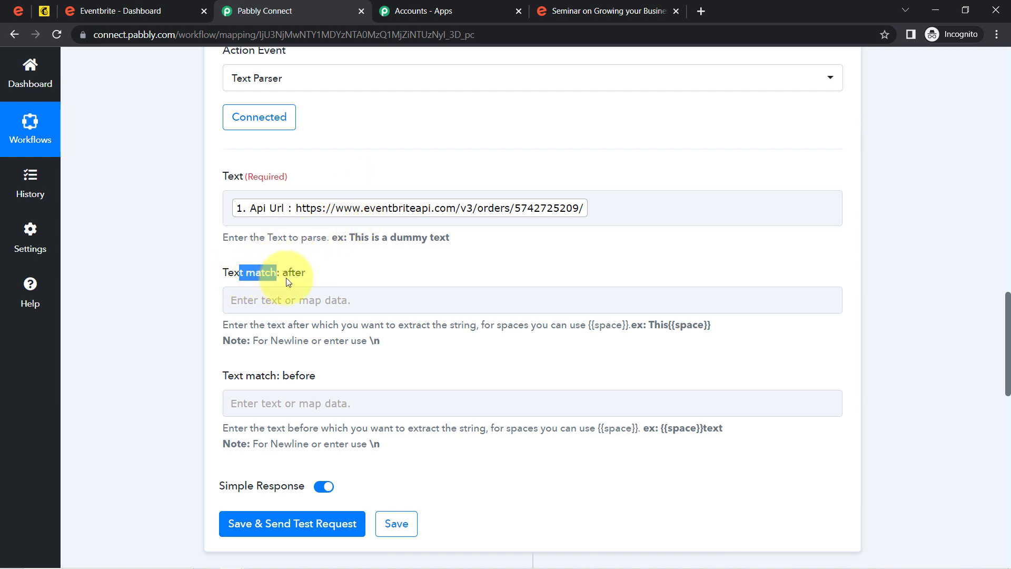
pyautogui.moveTo(286, 279); pyautogui.dragTo(295, 282)
pyautogui.moveTo(244, 375); pyautogui.dragTo(310, 373)
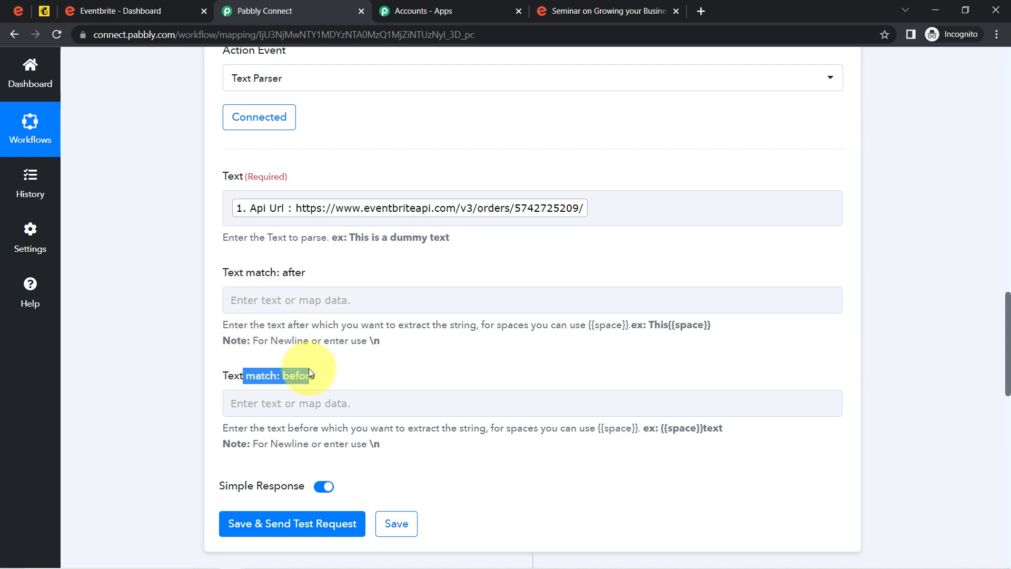
pyautogui.click(131, 258)
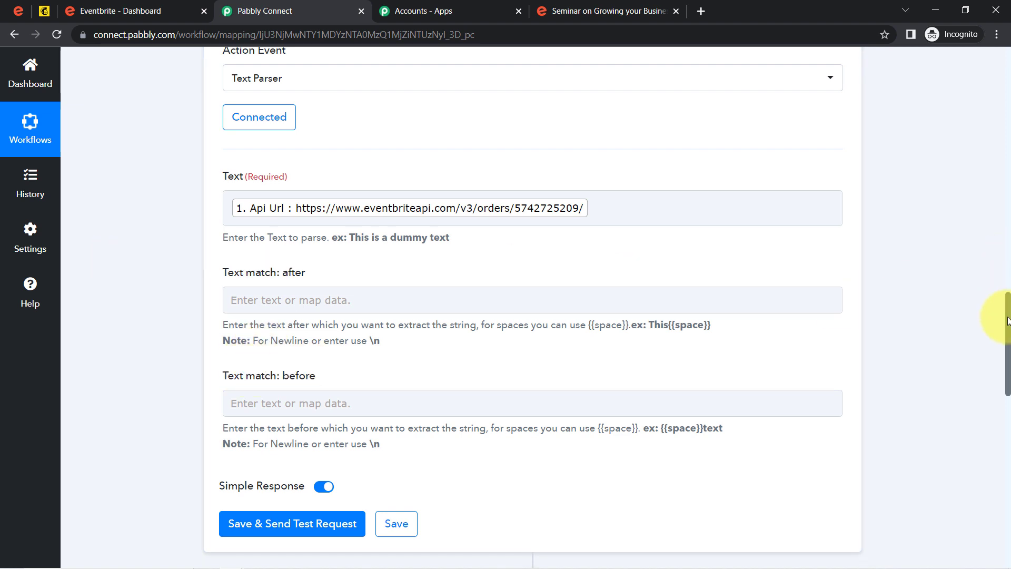
pyautogui.moveTo(1008, 320); pyautogui.dragTo(996, 203)
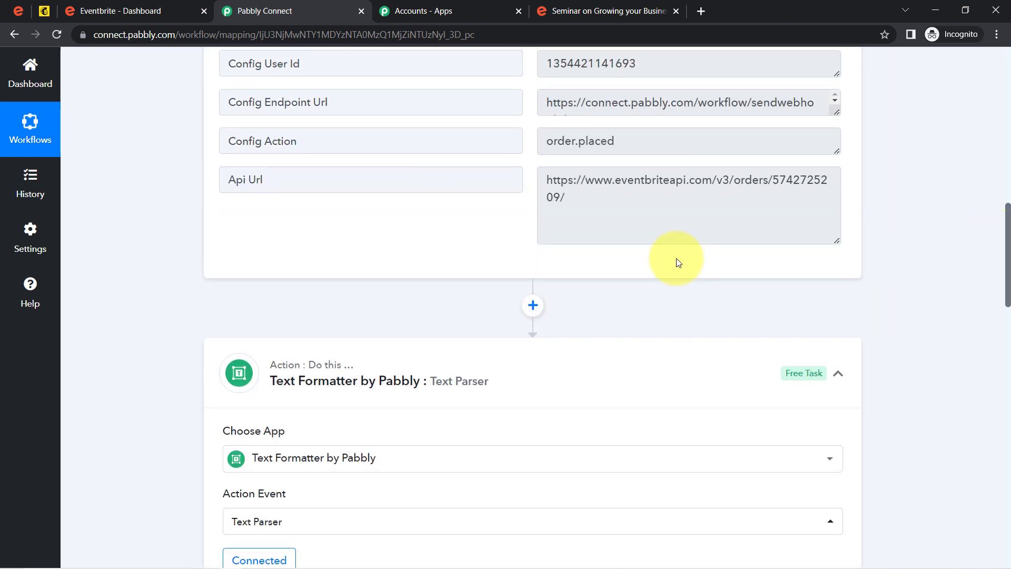
pyautogui.click(768, 182)
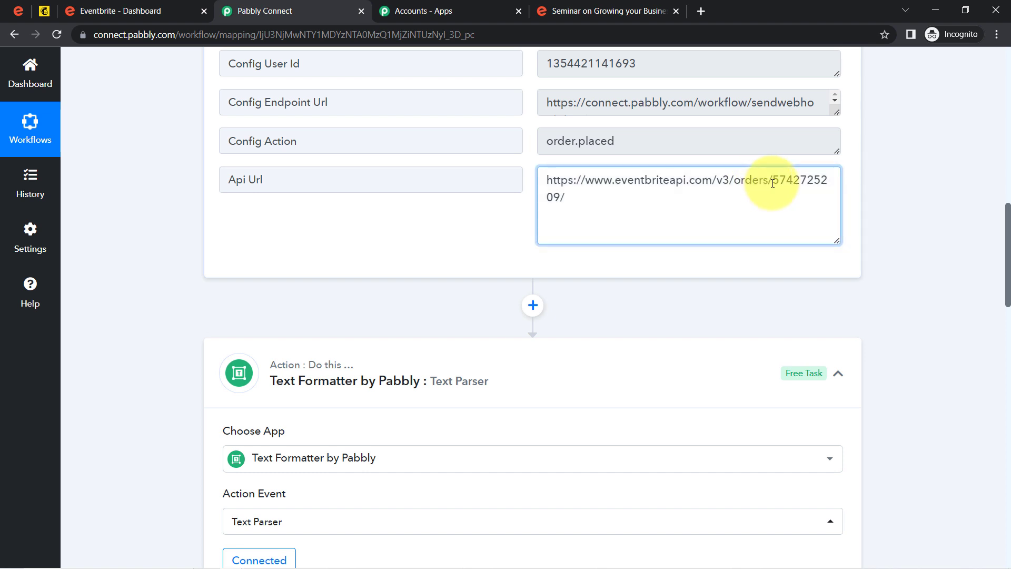
pyautogui.moveTo(772, 183); pyautogui.dragTo(533, 179)
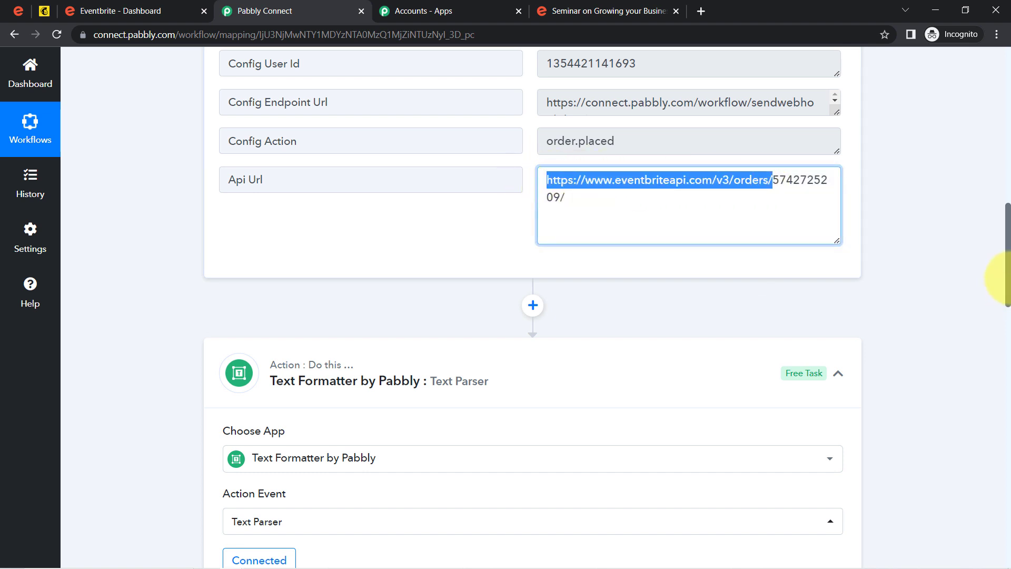
pyautogui.moveTo(1007, 257); pyautogui.dragTo(995, 350)
pyautogui.click(327, 269)
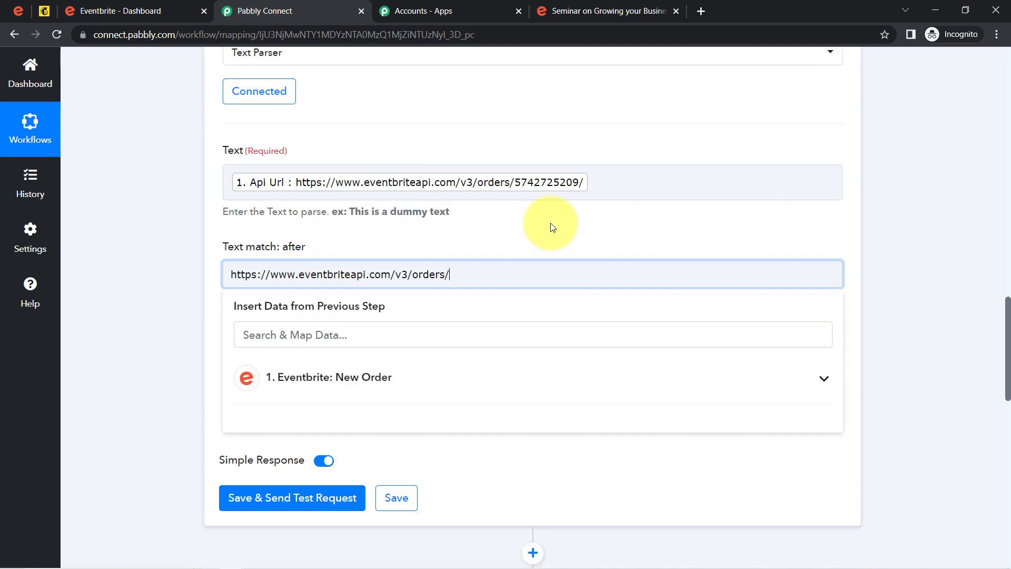
pyautogui.click(144, 355)
# Set "Text match: before" to "/" and save and send the Text Parser's test request to extract the order ID.
pyautogui.click(243, 378)
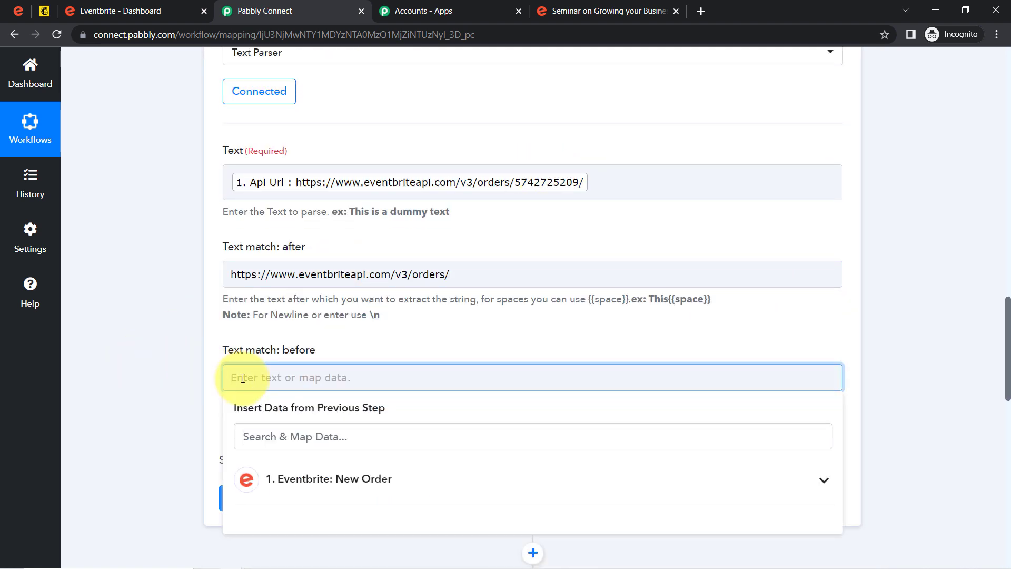
pyautogui.write('/')
pyautogui.click(194, 392)
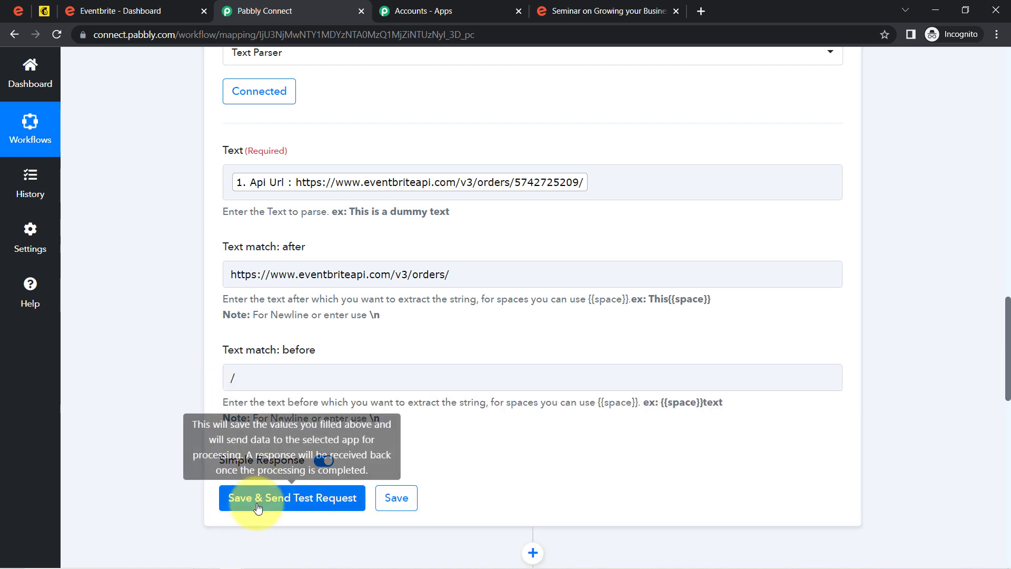
pyautogui.click(261, 499)
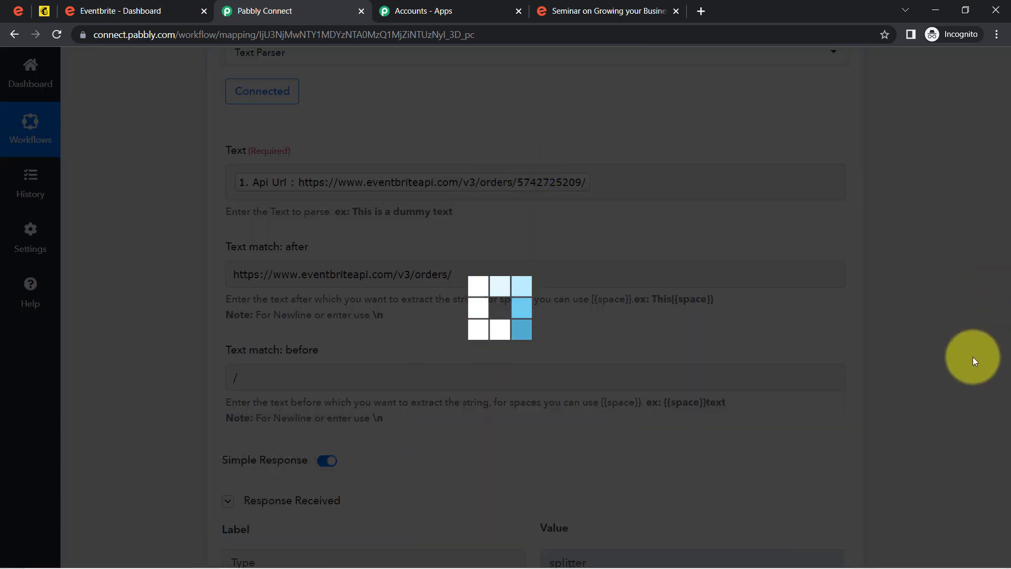
pyautogui.scroll(-1, 1007, 358)
pyautogui.scroll(-5, 1007, 369)
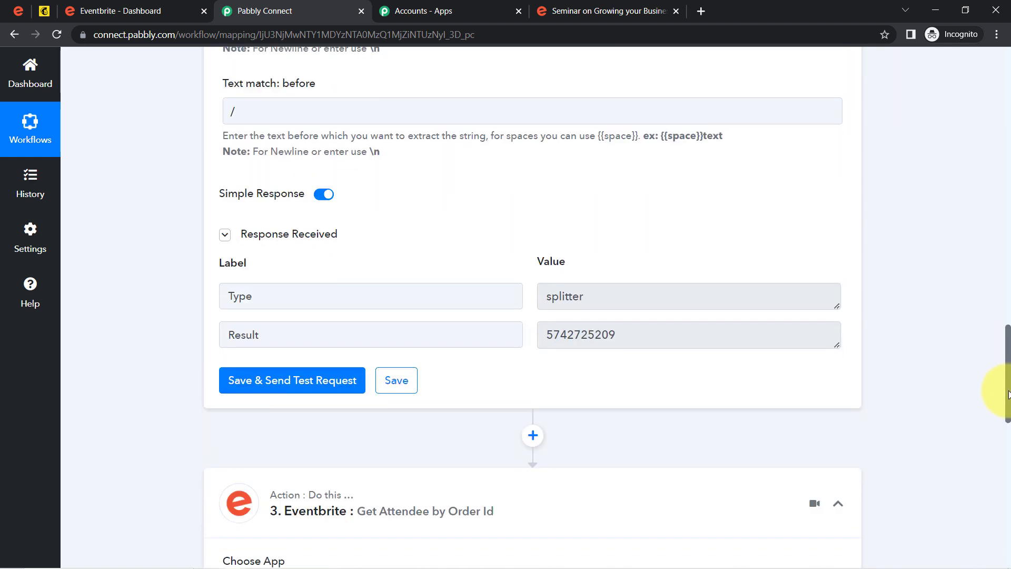
pyautogui.doubleClick(570, 343)
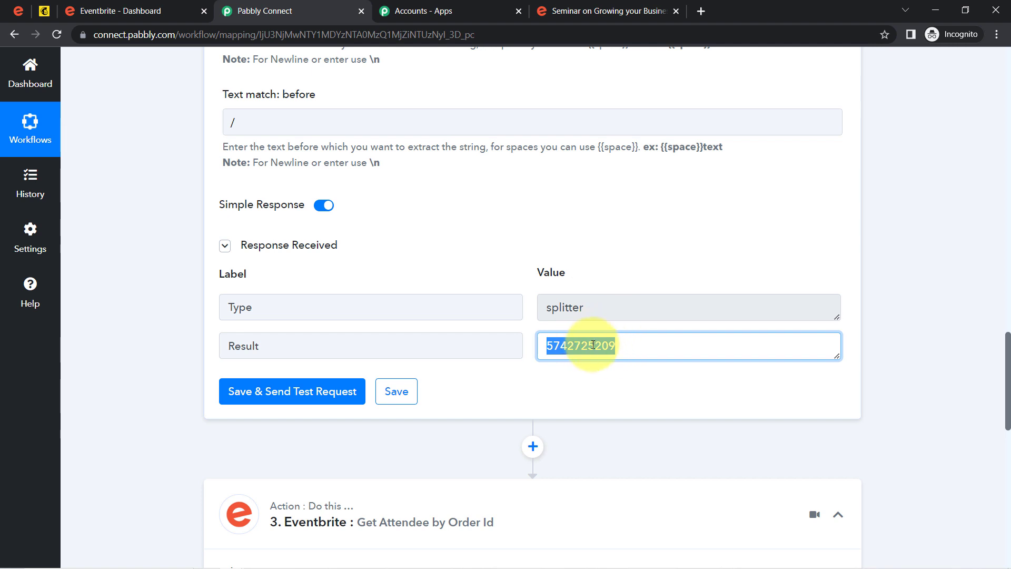
# Set the Order Id of the Get Attendee by Order Id step to the placeholder 1 and save the step.
pyautogui.scroll(-9, 1007, 344)
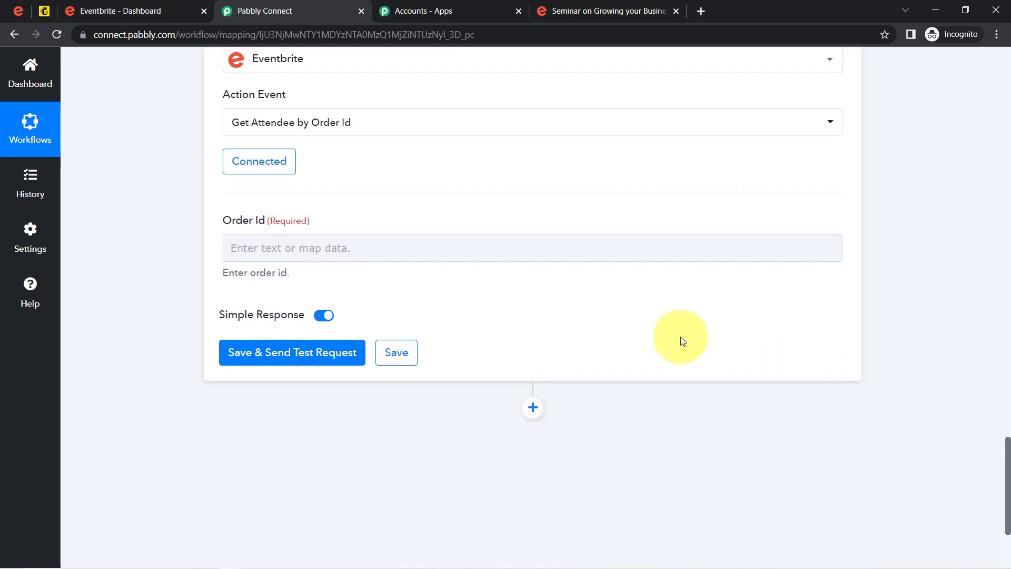
pyautogui.click(279, 249)
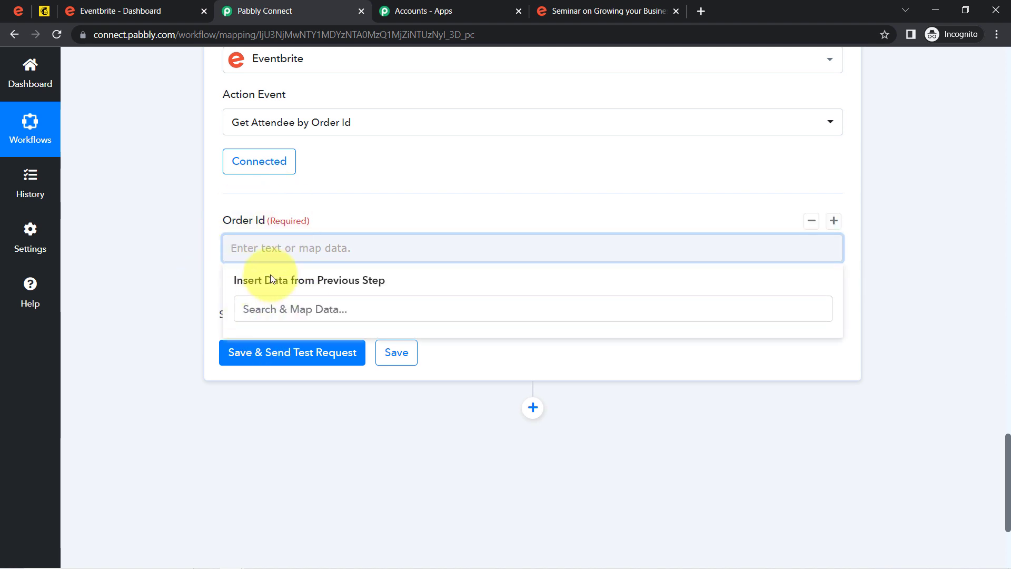
pyautogui.click(187, 273)
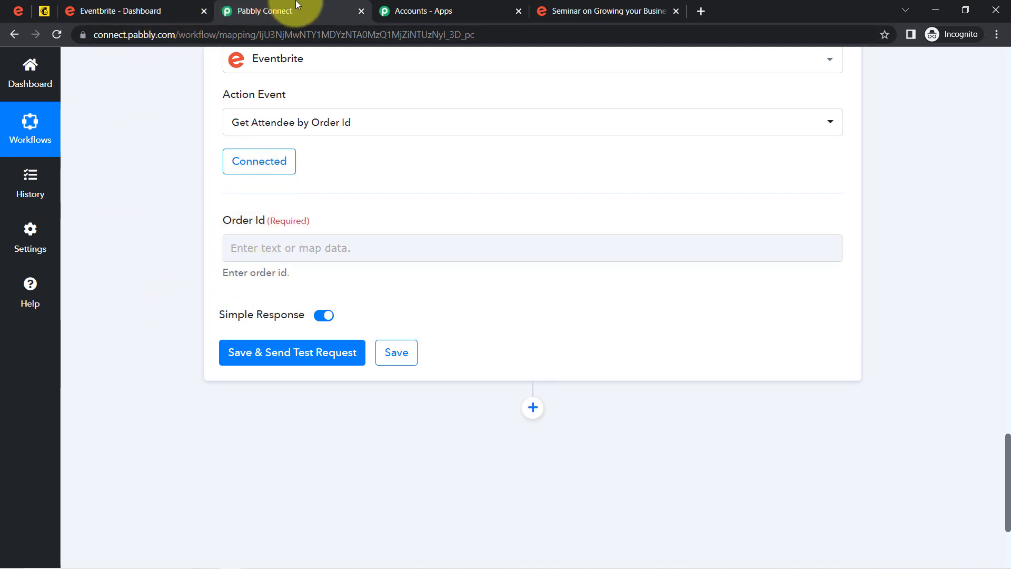
pyautogui.click(271, 252)
pyautogui.write('1')
pyautogui.click(188, 312)
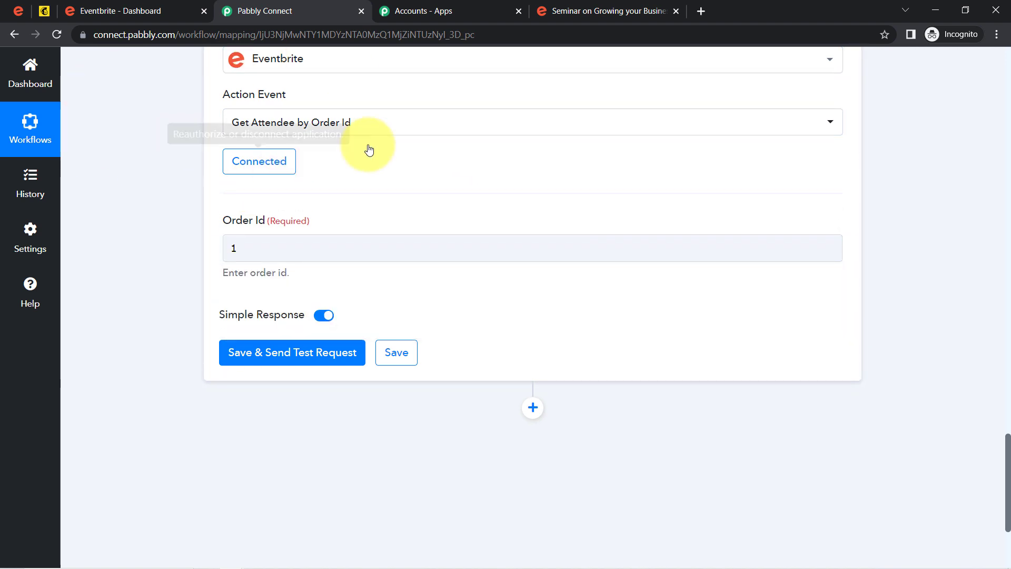
pyautogui.click(397, 352)
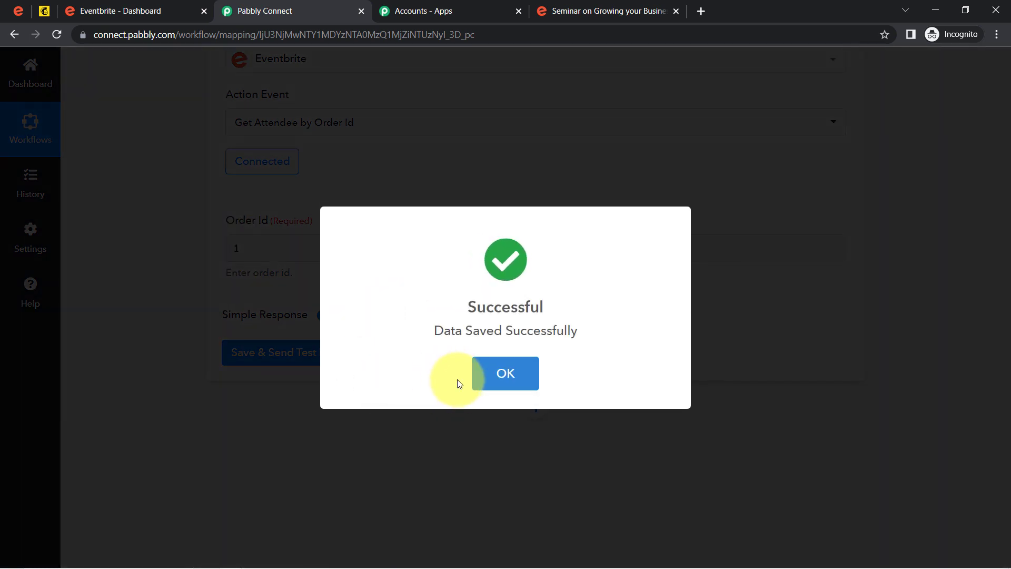
pyautogui.click(477, 379)
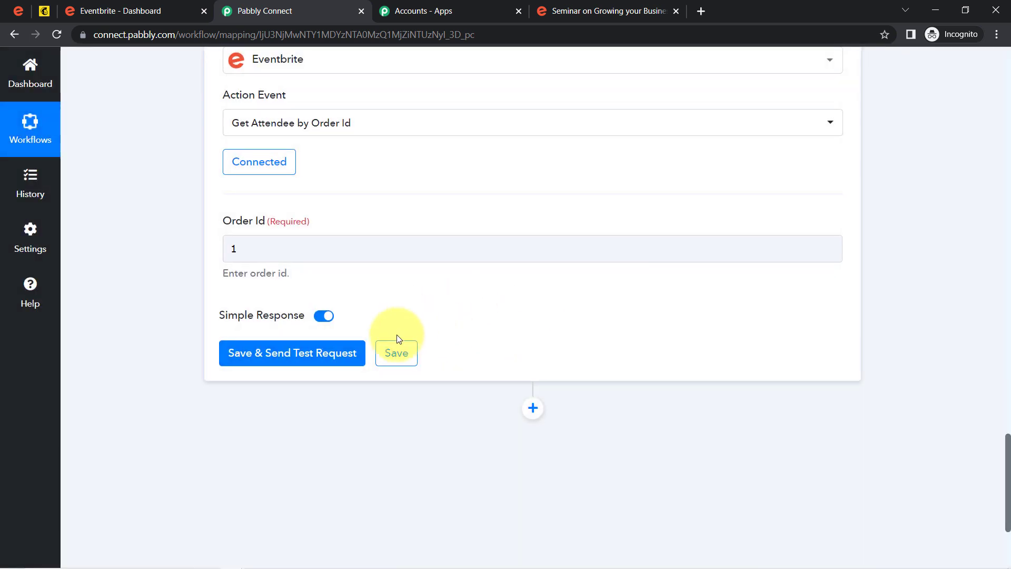
# Replace the placeholder Order Id with the Text Parser's mapped Result and save and send the Eventbrite test request.
pyautogui.click(246, 248)
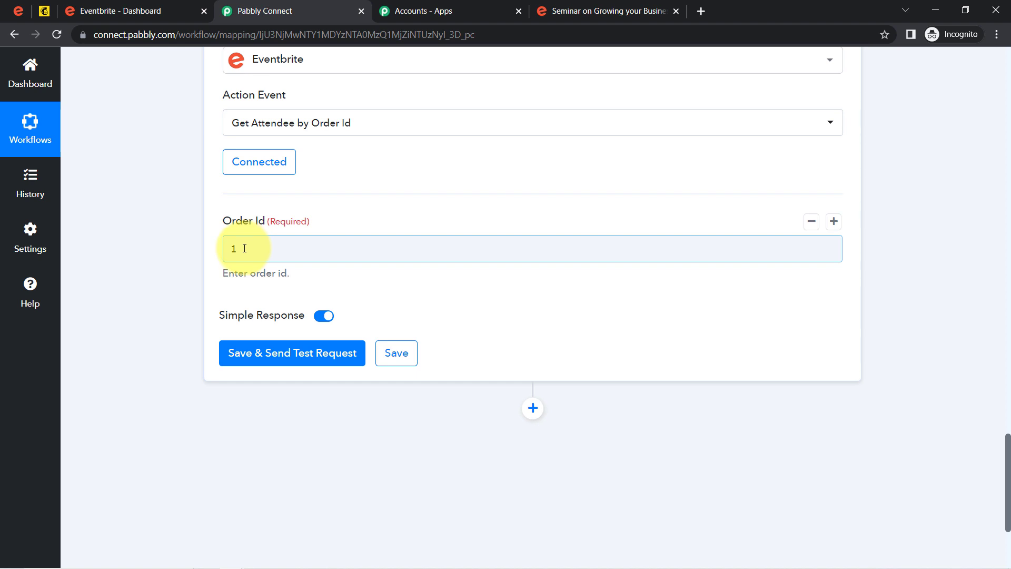
pyautogui.click(244, 248)
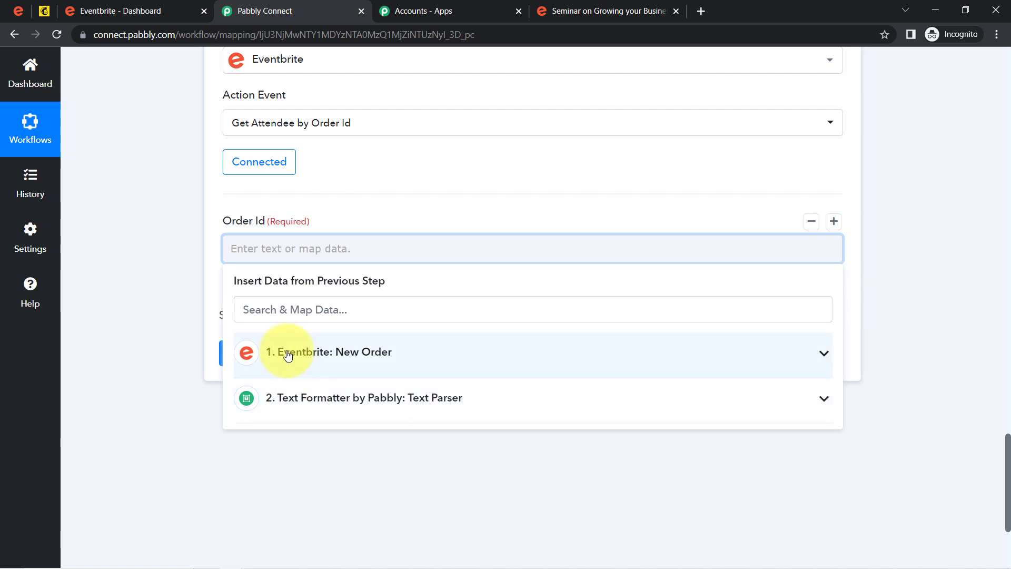
pyautogui.click(299, 402)
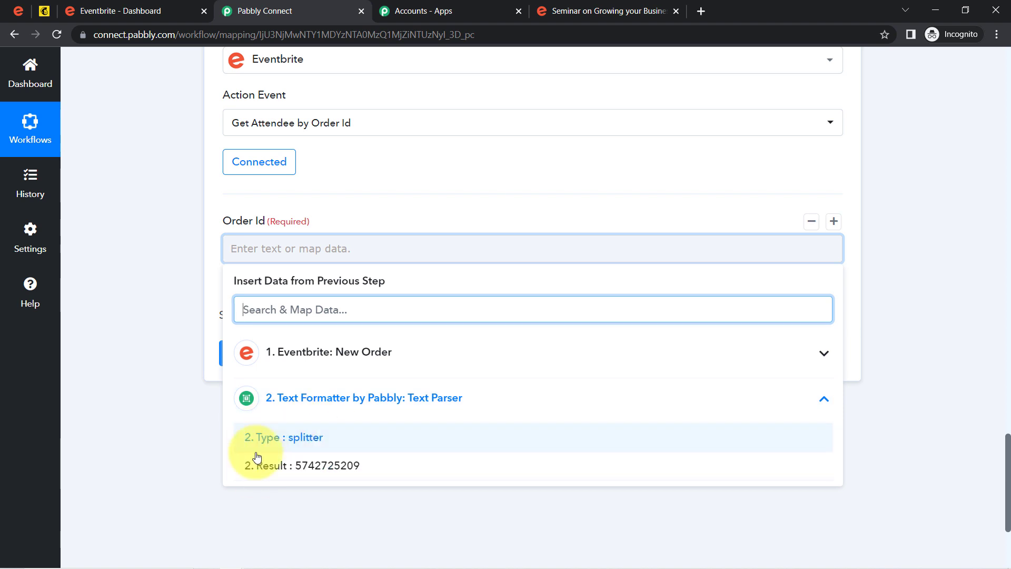
pyautogui.click(303, 473)
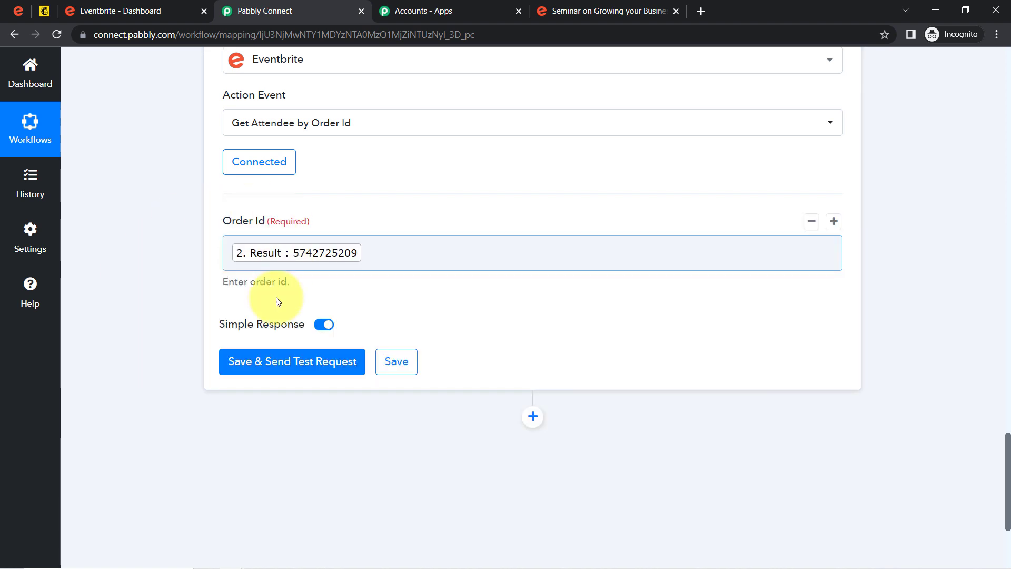
pyautogui.click(231, 361)
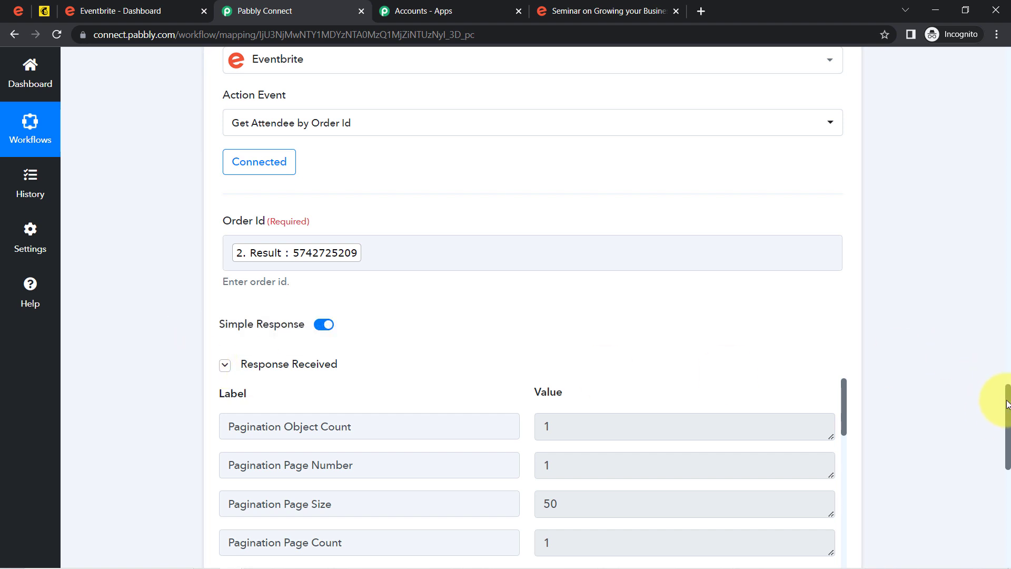
# Examine the Eventbrite attendee response, including costs, dates, first and last name, email and barcode details.
pyautogui.scroll(-5, 1008, 404)
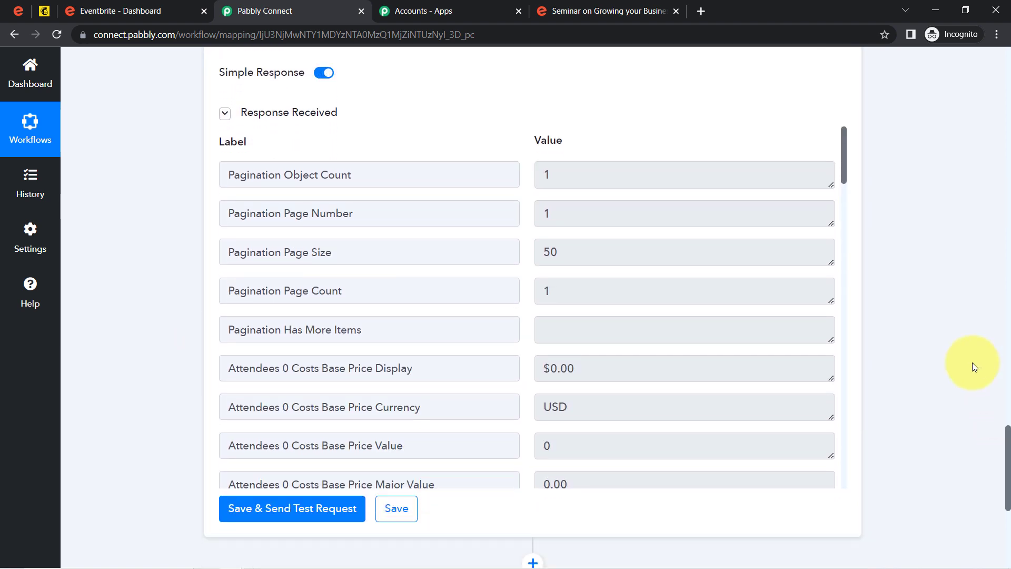
pyautogui.moveTo(842, 150); pyautogui.dragTo(842, 152)
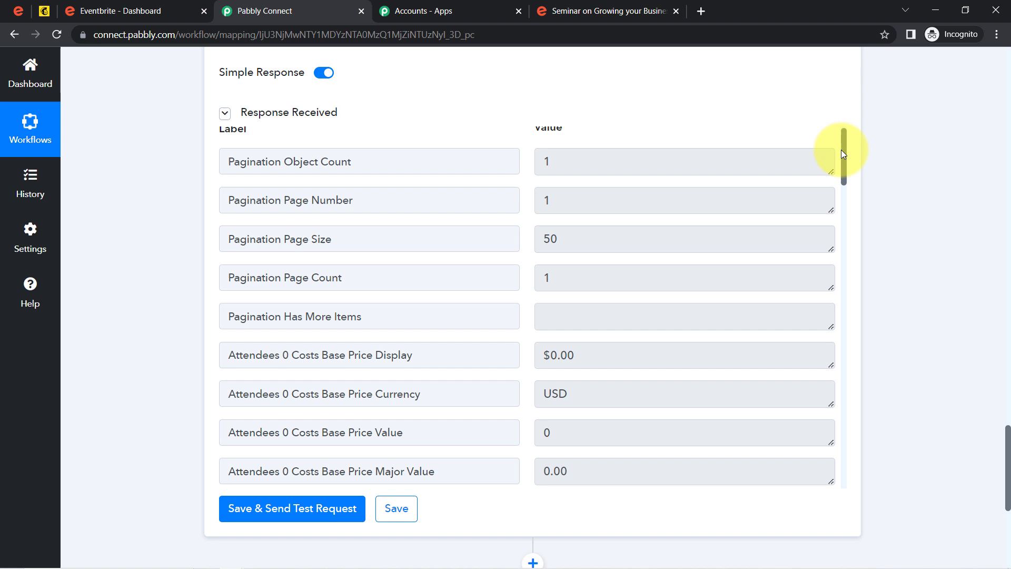
pyautogui.tripleClick(581, 355)
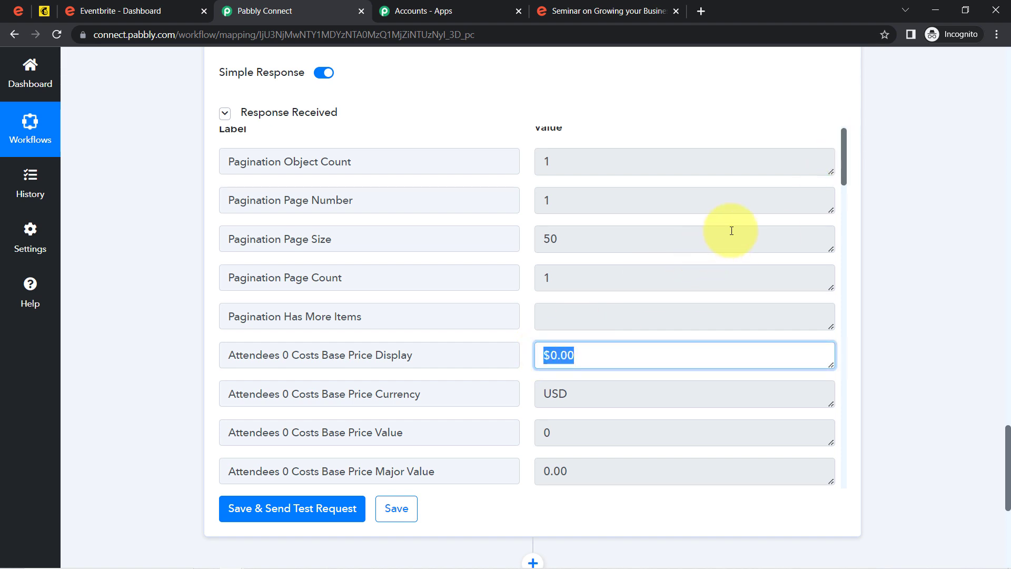
pyautogui.moveTo(842, 166); pyautogui.dragTo(843, 353)
pyautogui.moveTo(572, 187); pyautogui.dragTo(619, 189)
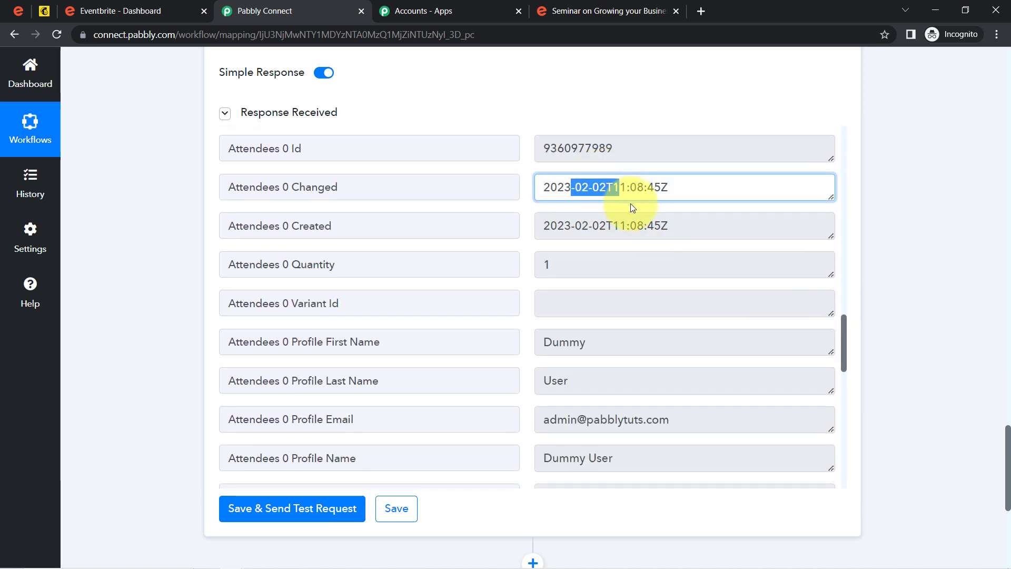
pyautogui.moveTo(564, 226); pyautogui.dragTo(654, 227)
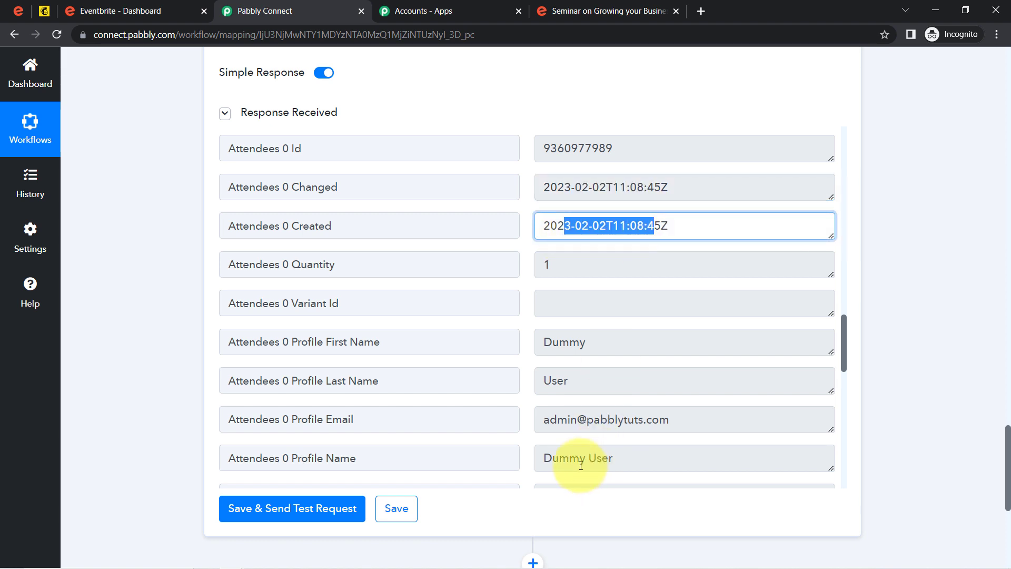
pyautogui.click(570, 340)
pyautogui.doubleClick(571, 341)
pyautogui.click(609, 391)
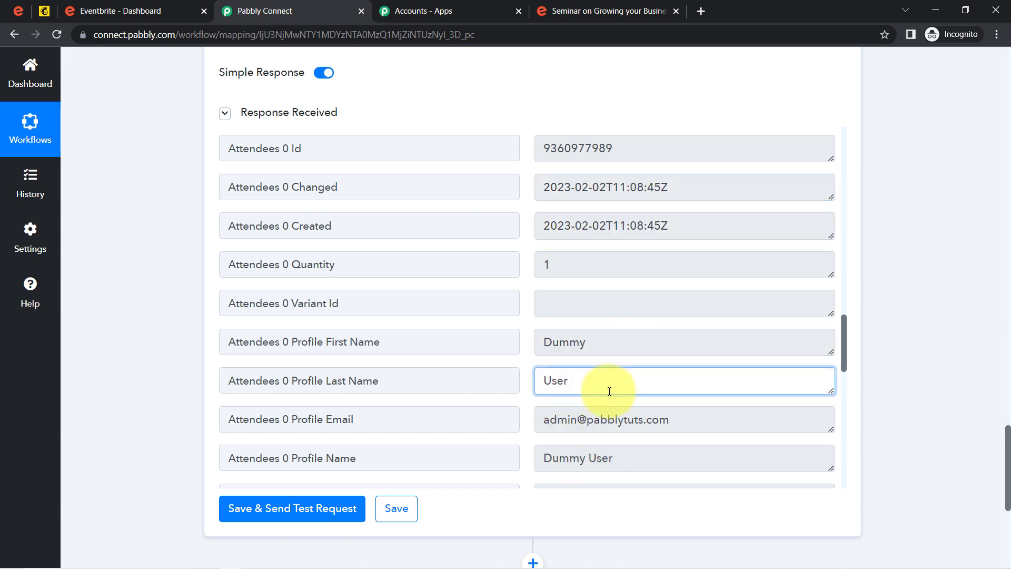
pyautogui.moveTo(571, 419); pyautogui.dragTo(684, 417)
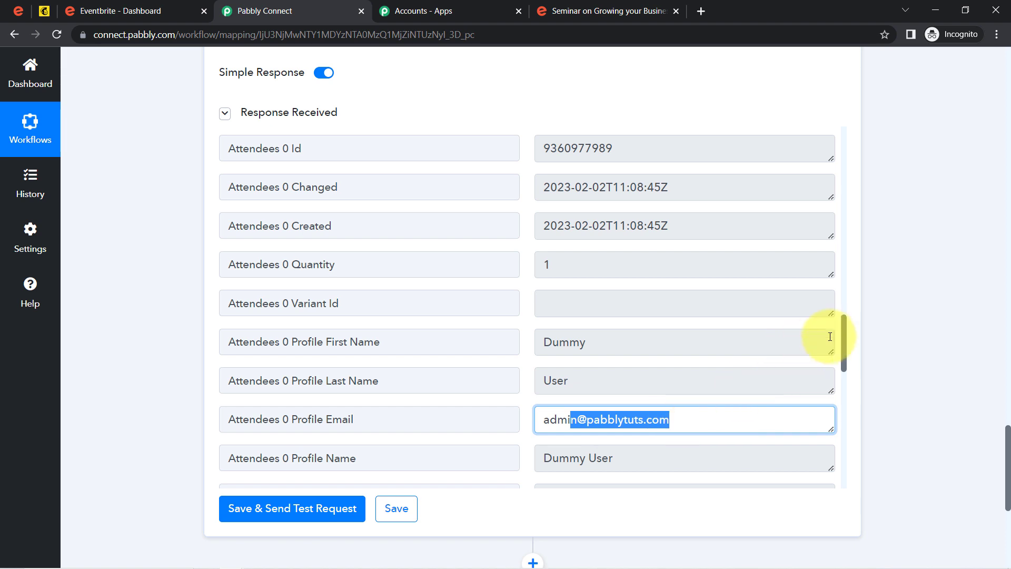
pyautogui.moveTo(845, 340); pyautogui.dragTo(869, 354)
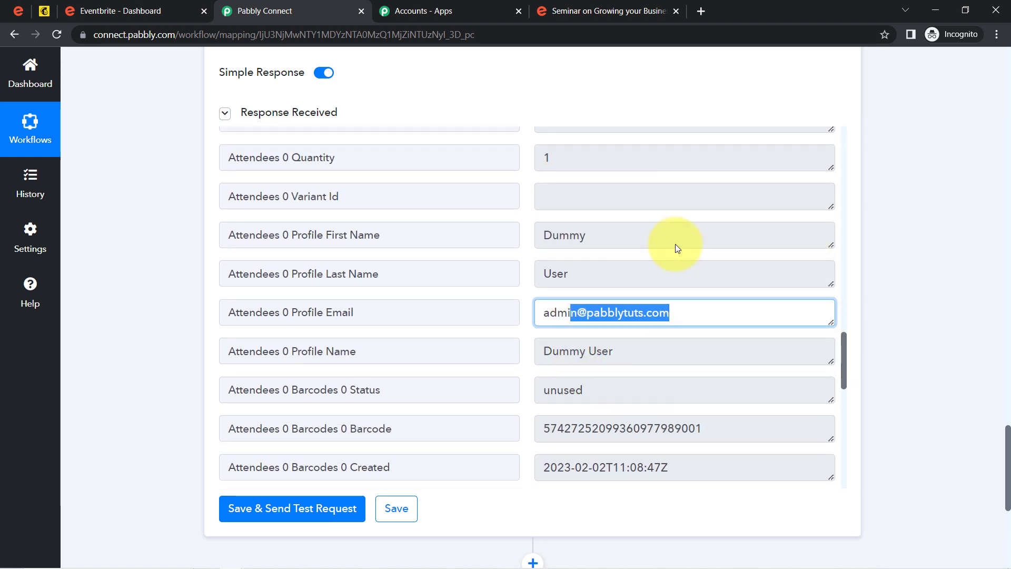
pyautogui.moveTo(844, 348); pyautogui.dragTo(846, 389)
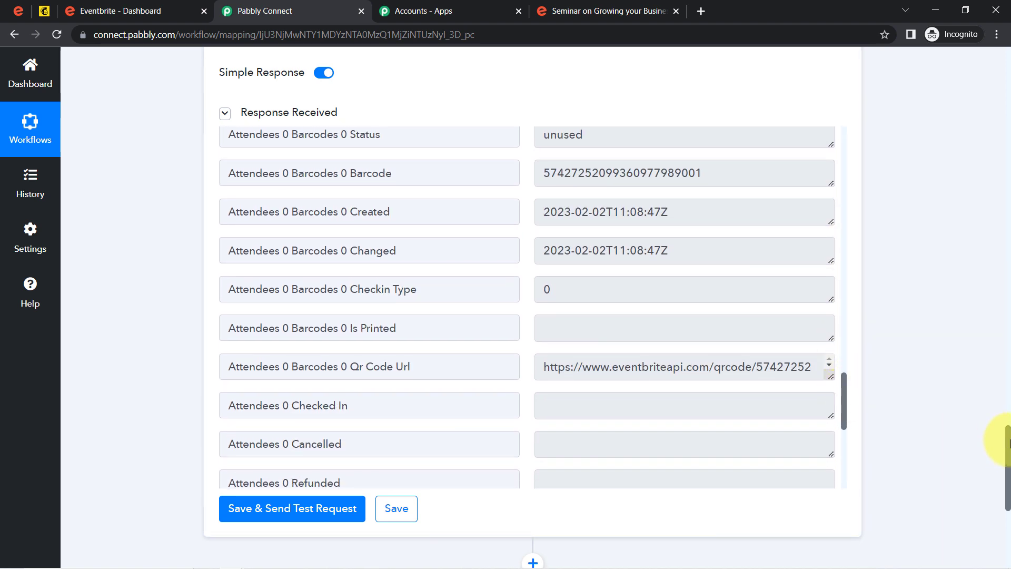
# Add a new action after the Get Attendee by Order Id step and choose MailChimp as its app.
pyautogui.moveTo(1008, 442); pyautogui.dragTo(1009, 498)
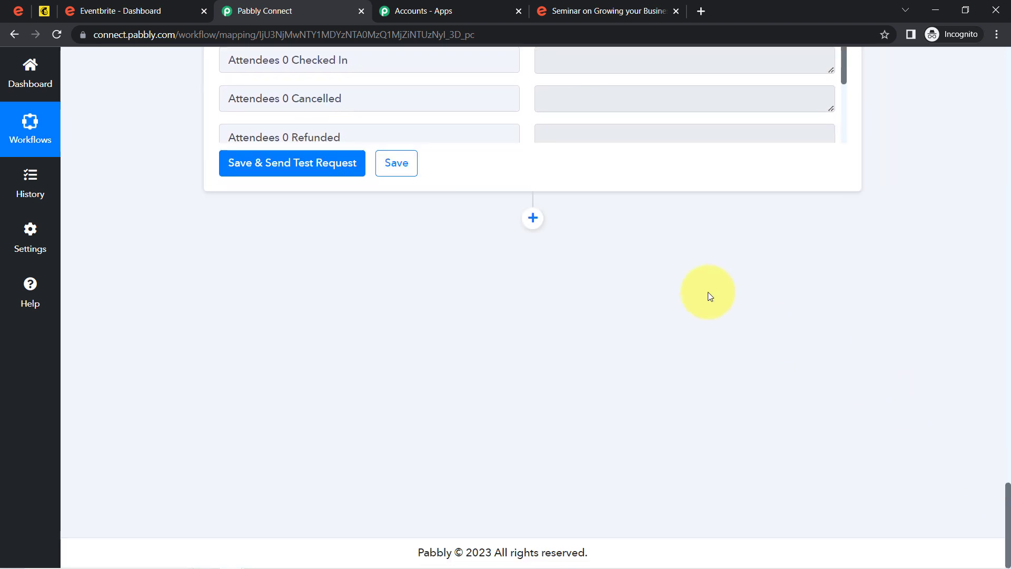
pyautogui.click(533, 220)
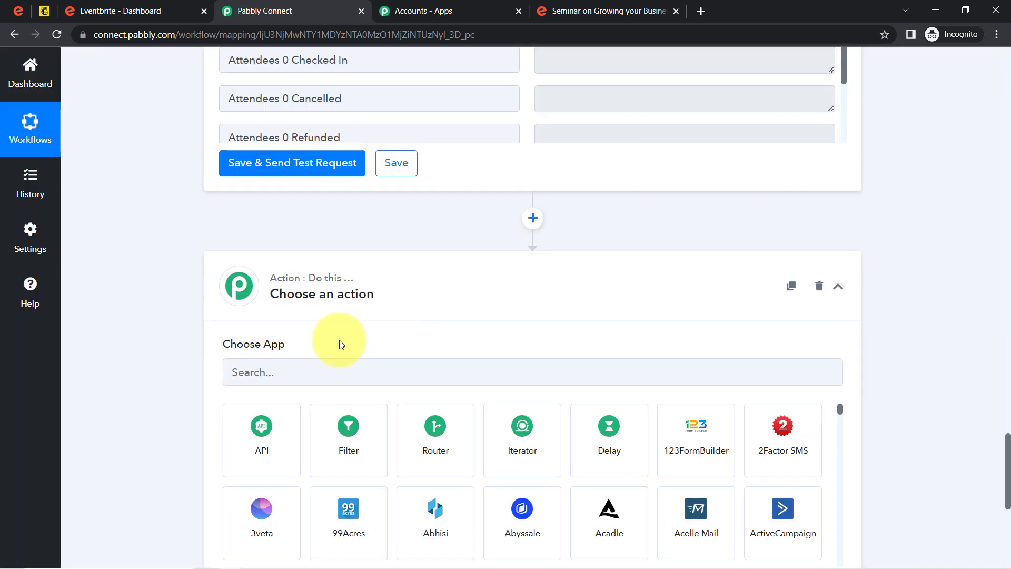
pyautogui.click(280, 358)
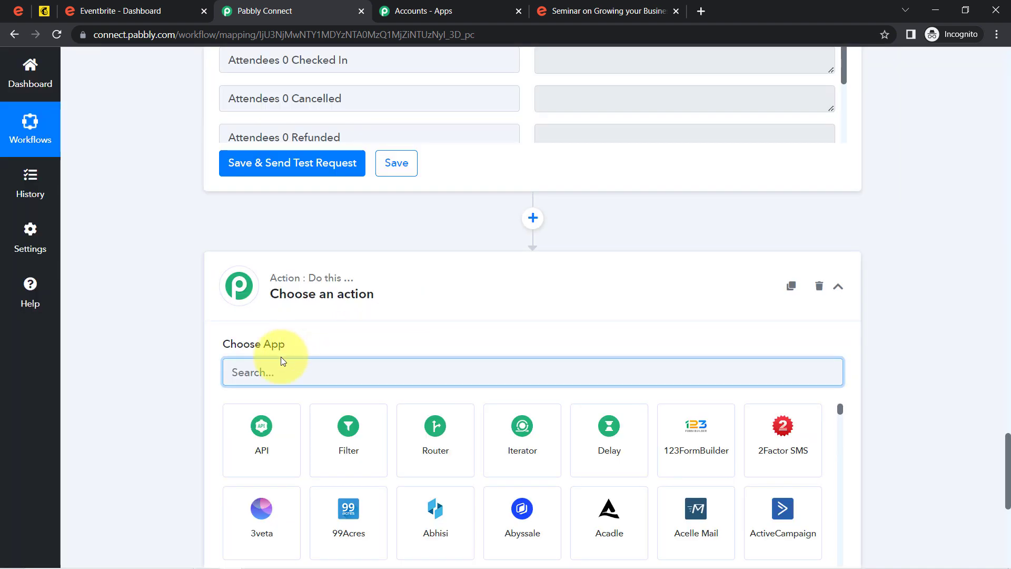
pyautogui.write('mailch')
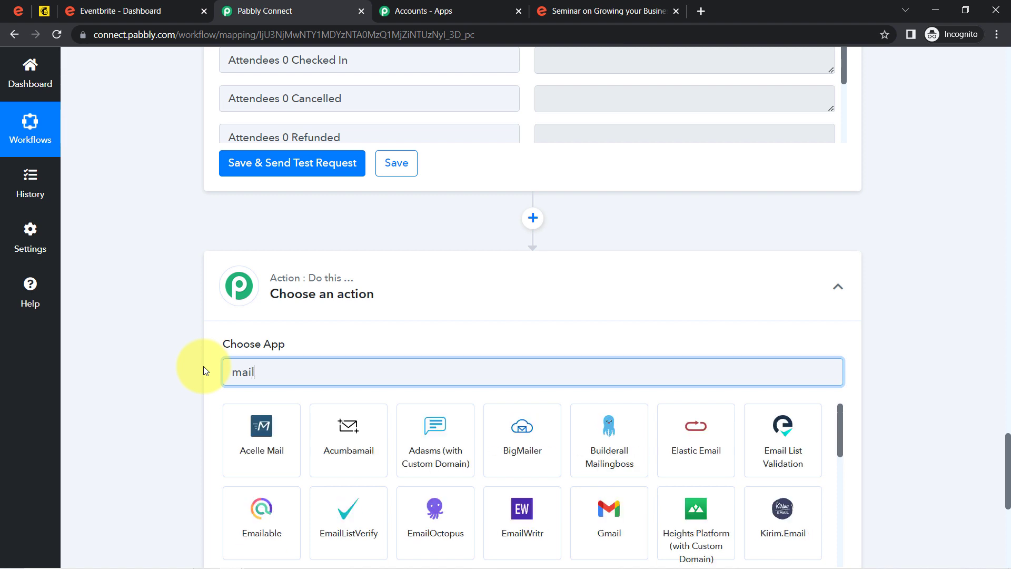
pyautogui.click(264, 433)
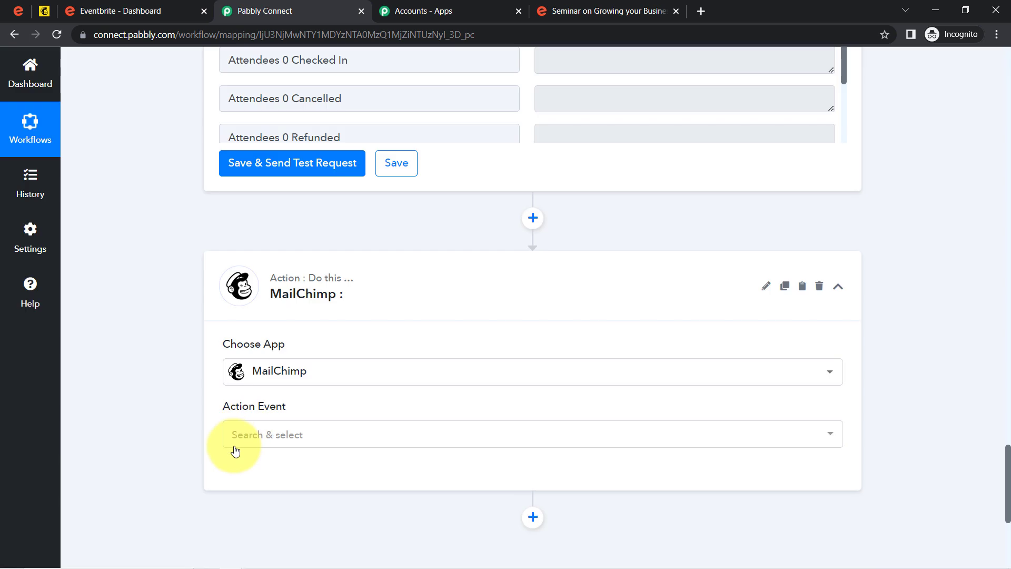
# Choose the Add New Member with Custom Fields action event for MailChimp and open its account connection settings.
pyautogui.click(232, 441)
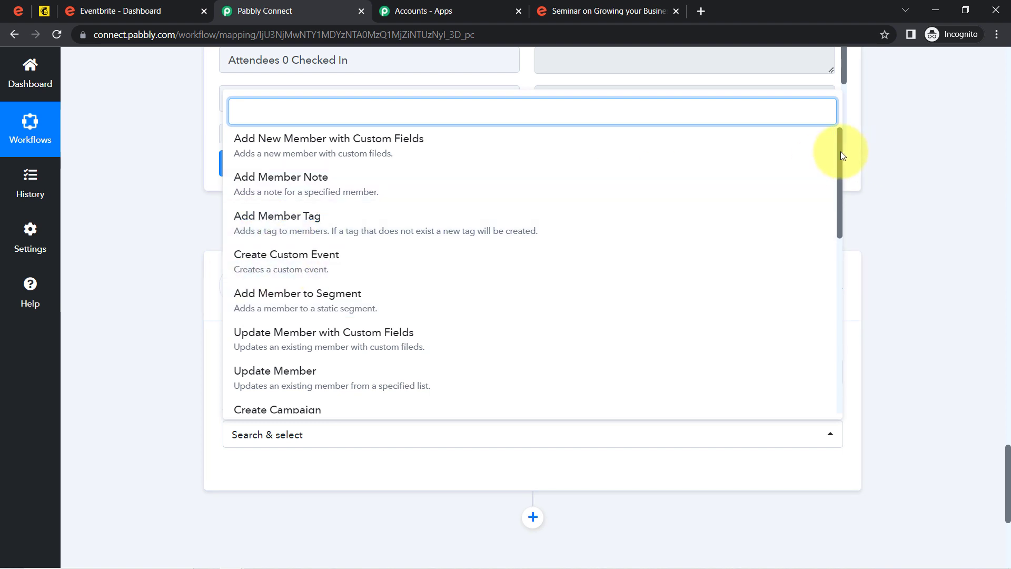
pyautogui.moveTo(841, 152); pyautogui.dragTo(819, 89)
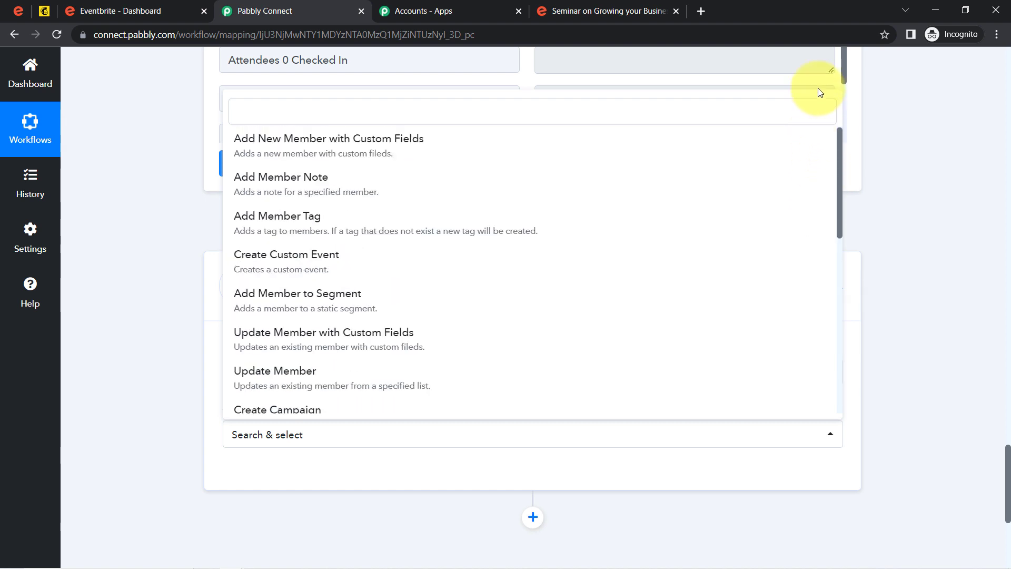
pyautogui.click(340, 158)
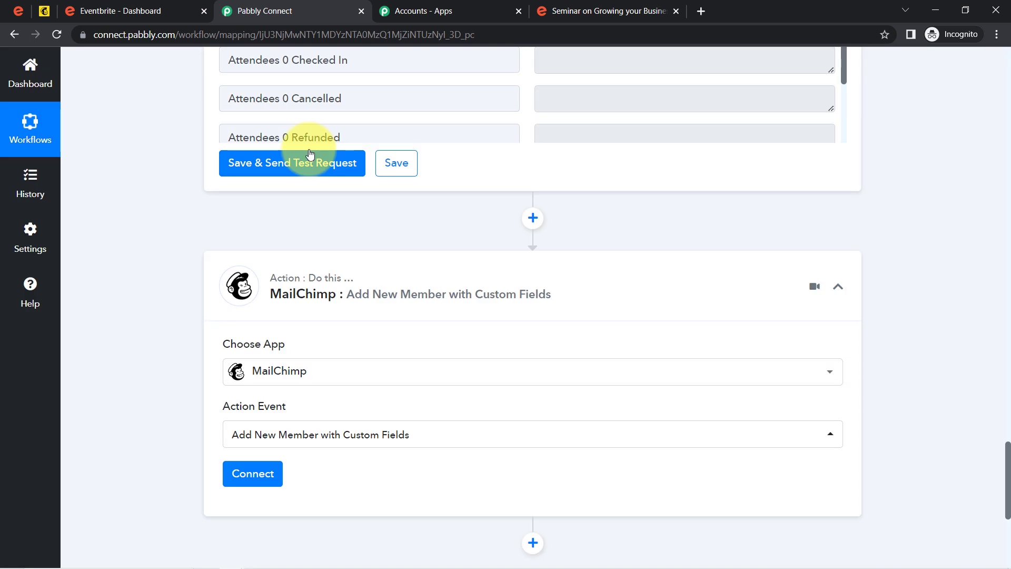
pyautogui.click(236, 481)
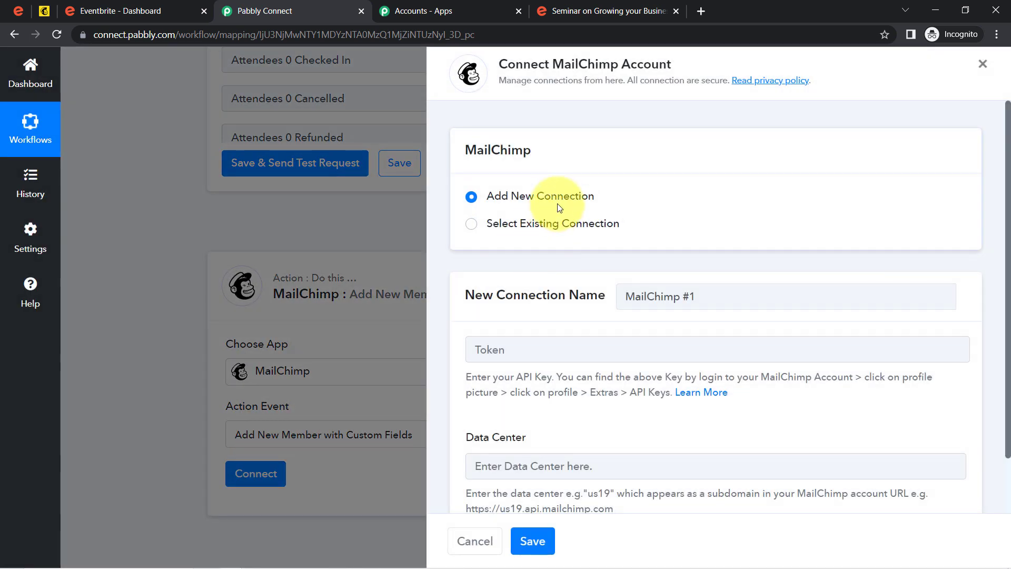
# Look up the Mailchimp API key help article in a separate browser tab, check the Mailchimp audience page, and return to the connection form.
pyautogui.moveTo(1007, 189); pyautogui.dragTo(1007, 259)
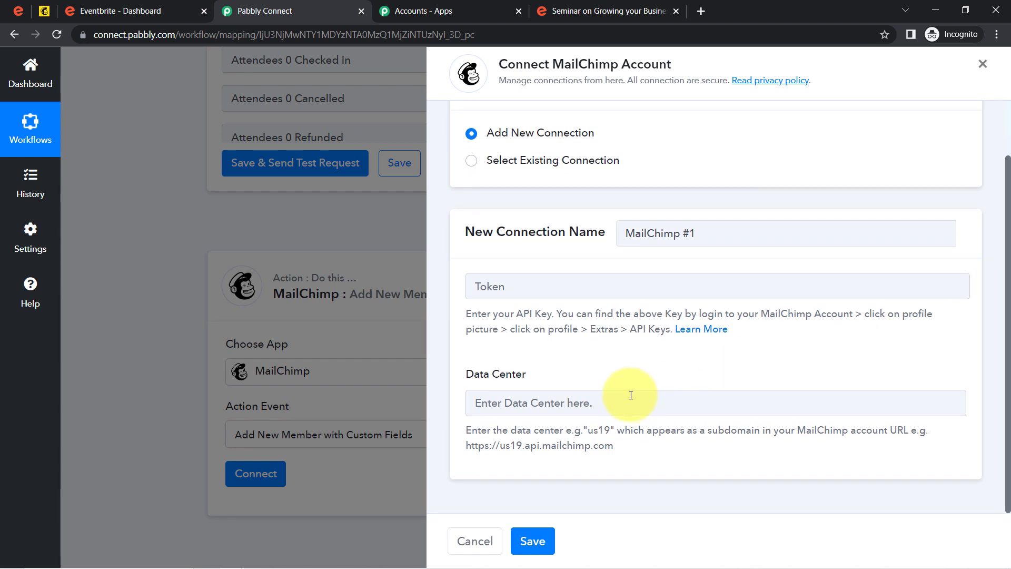
pyautogui.rightClick(686, 331)
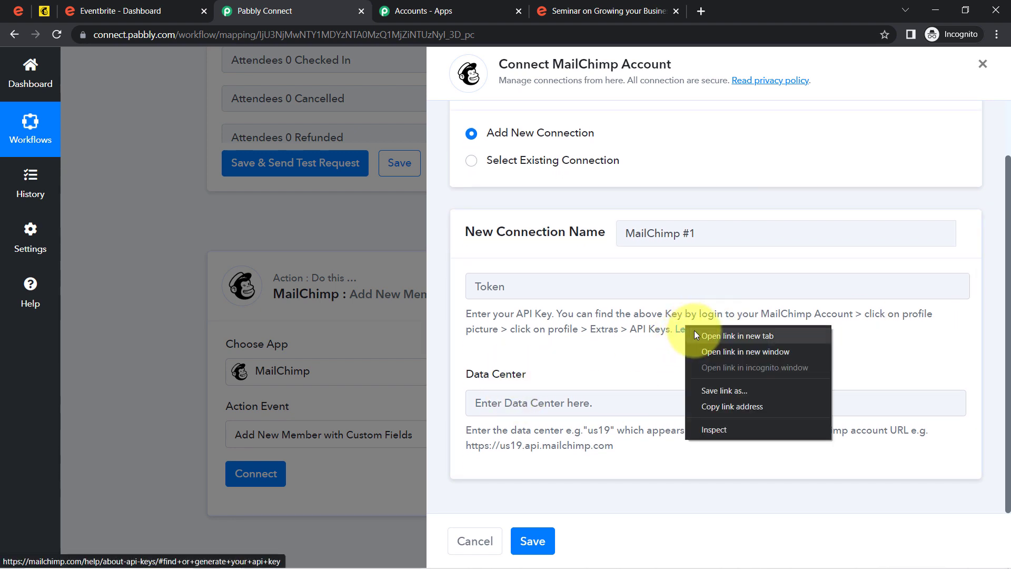
pyautogui.click(708, 336)
pyautogui.click(450, 6)
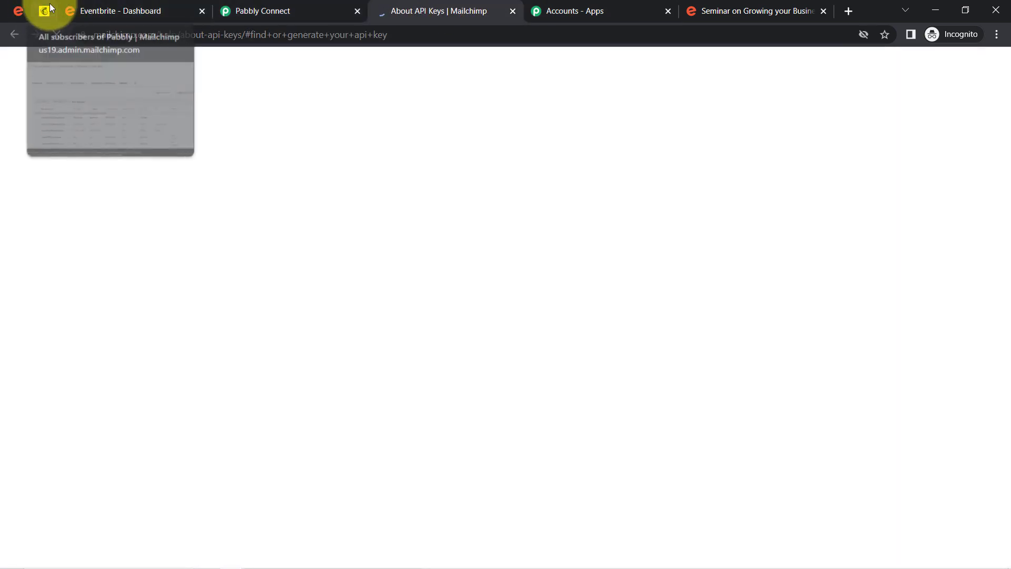
pyautogui.click(52, 7)
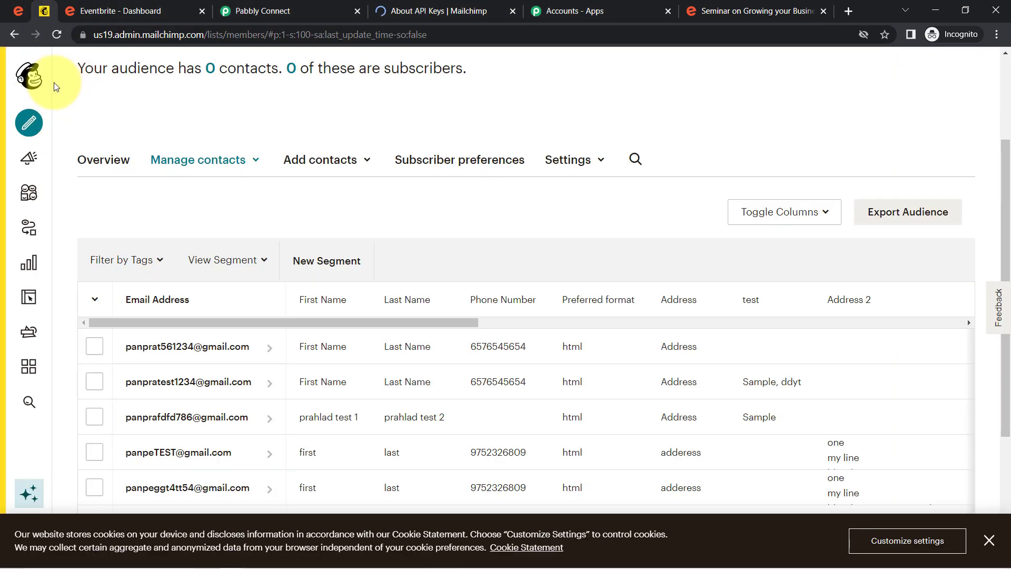
pyautogui.click(457, 8)
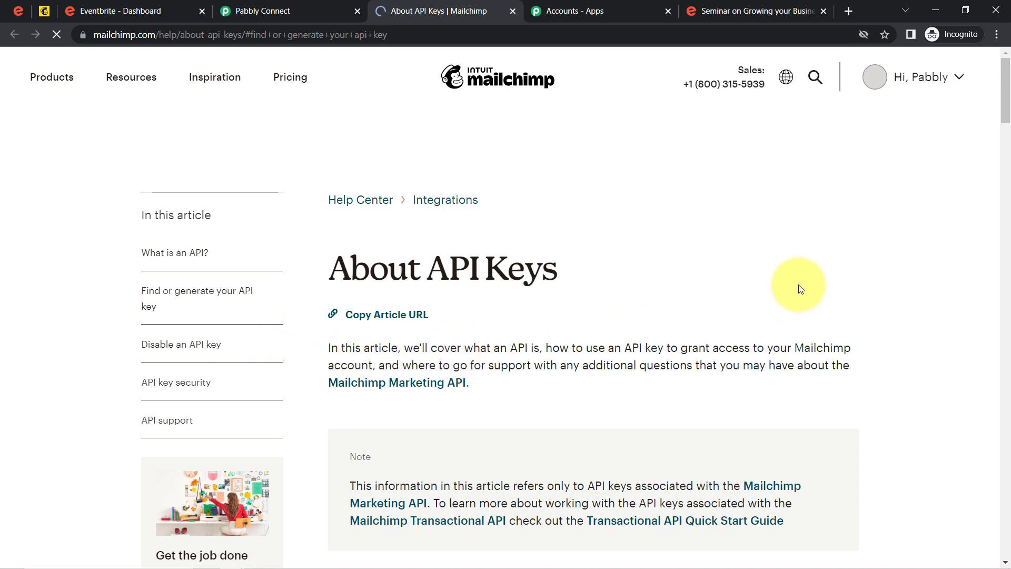
pyautogui.click(267, 10)
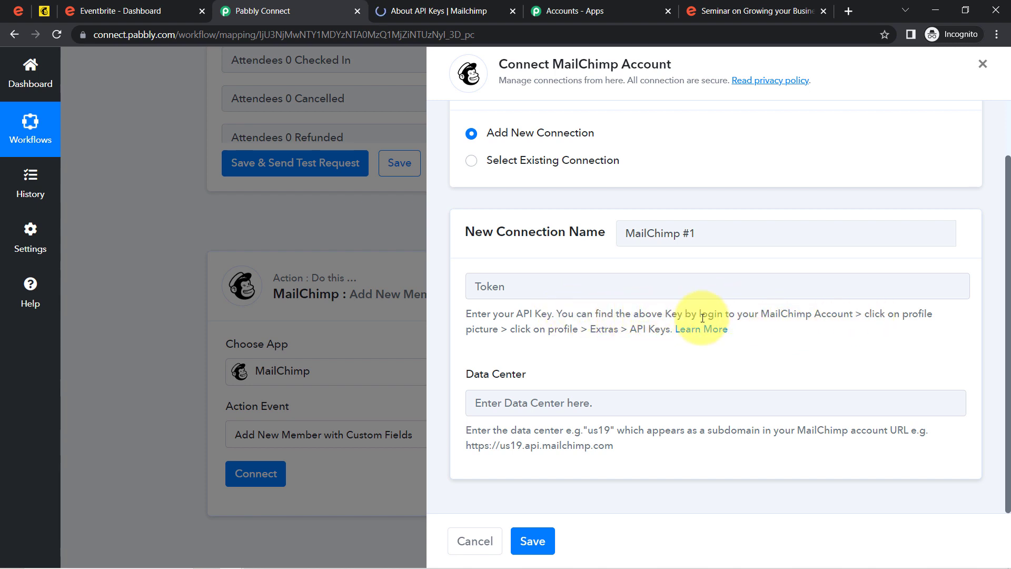
# Switch to Mailchimp, dismiss the cookie notice, and open the API keys page from the account profile's extras.
pyautogui.moveTo(519, 333); pyautogui.dragTo(572, 341)
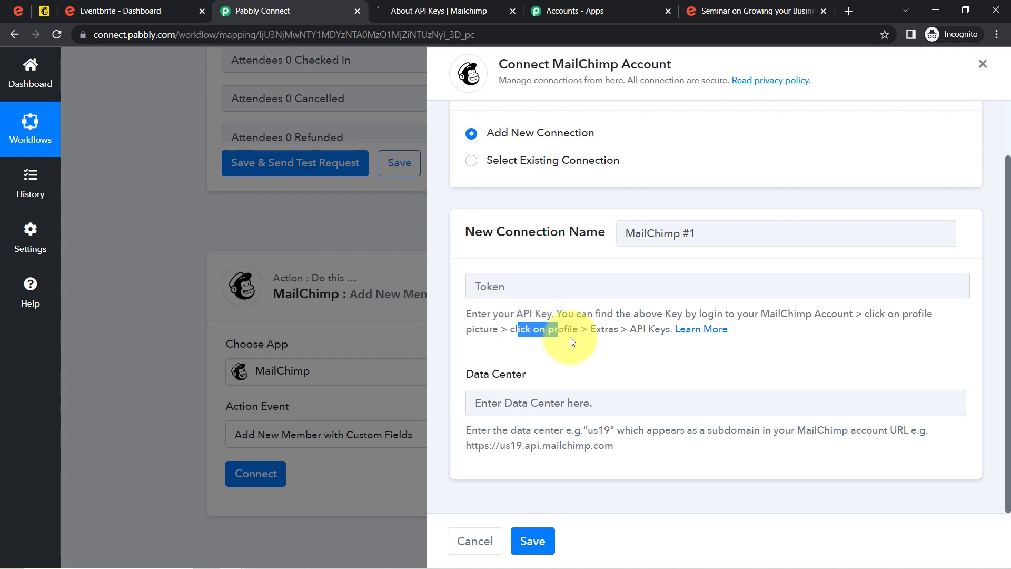
pyautogui.moveTo(637, 331); pyautogui.dragTo(655, 332)
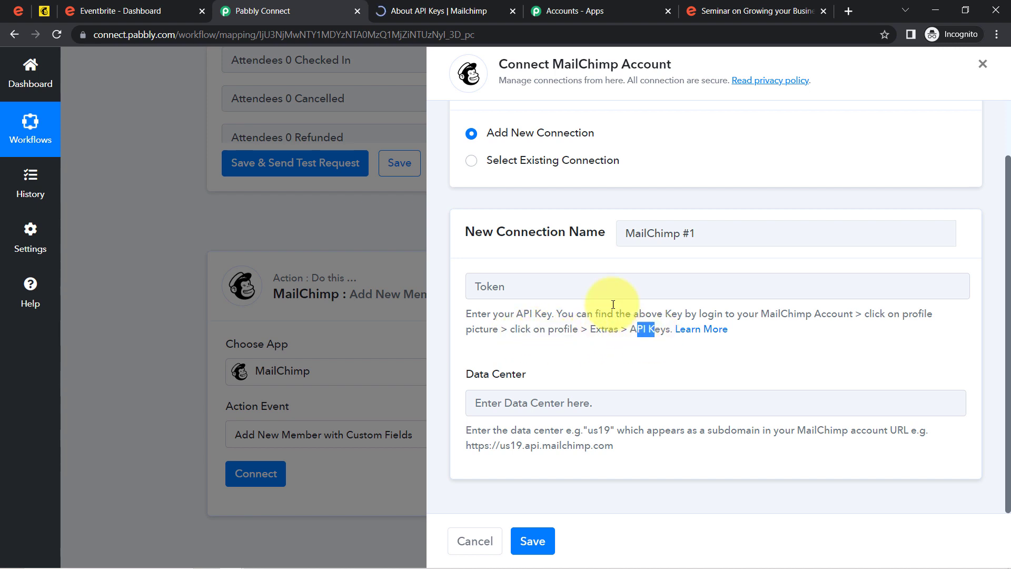
pyautogui.click(581, 340)
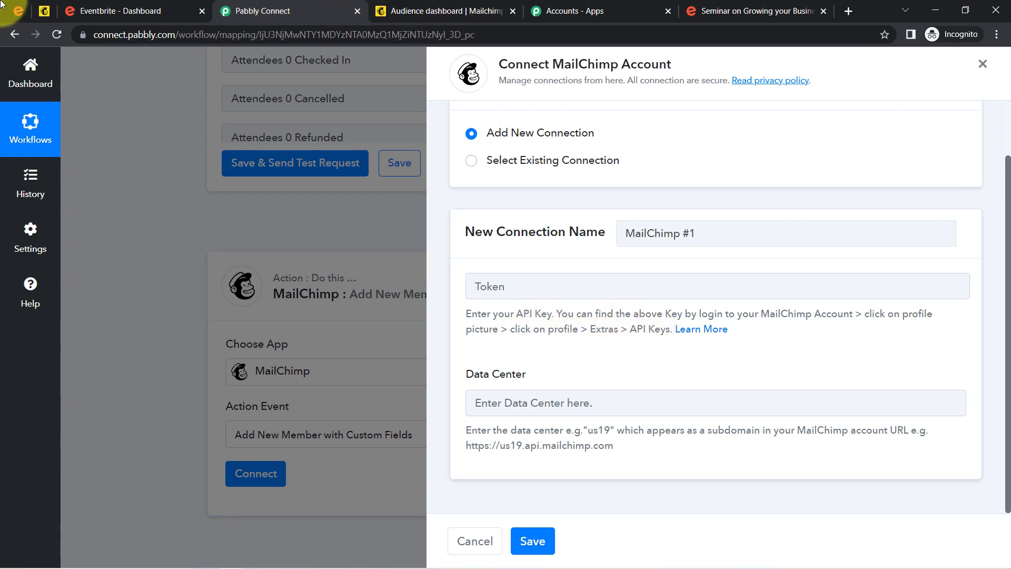
pyautogui.click(43, 11)
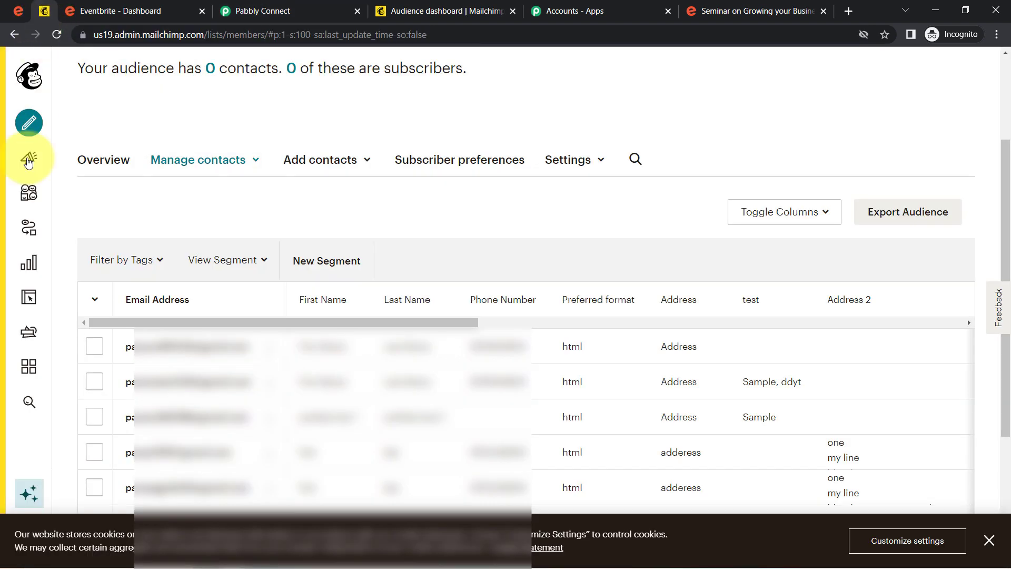
pyautogui.click(983, 537)
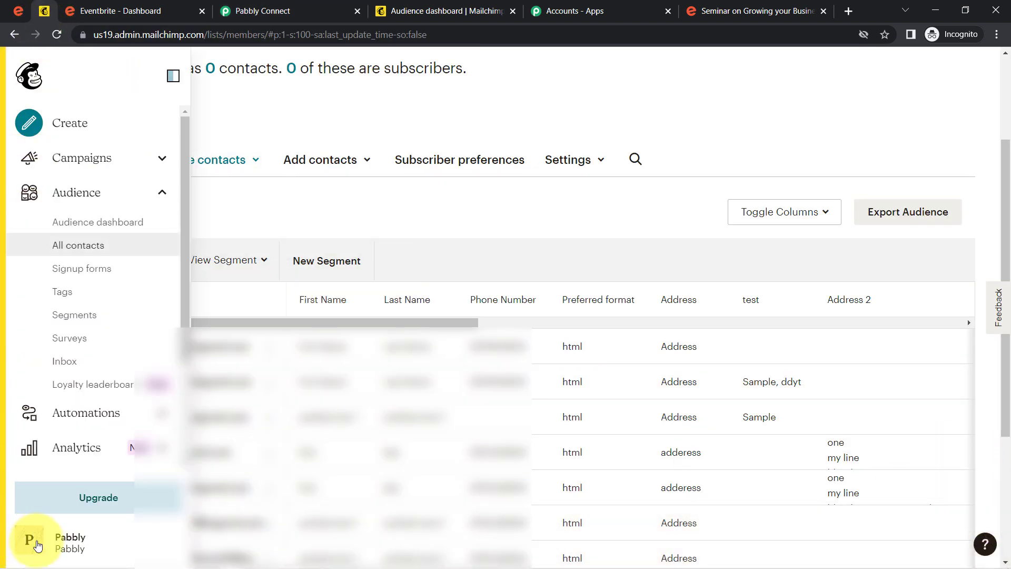
pyautogui.click(23, 548)
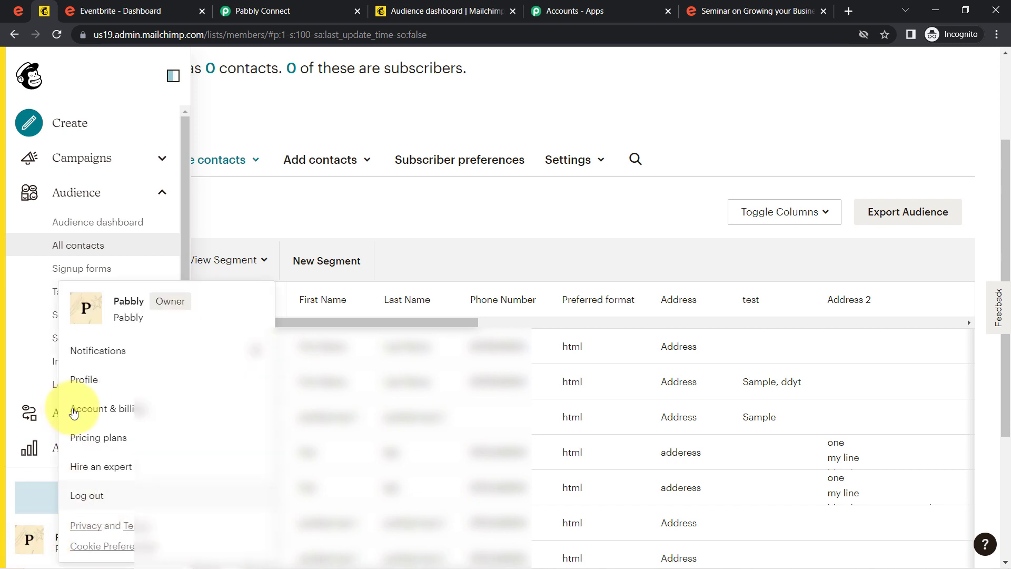
pyautogui.click(99, 380)
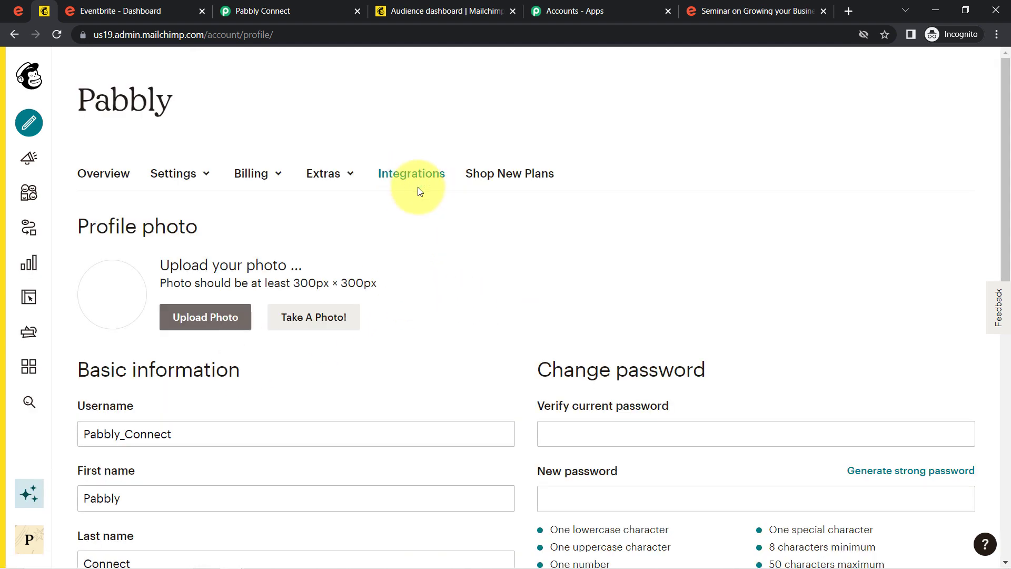
pyautogui.click(320, 178)
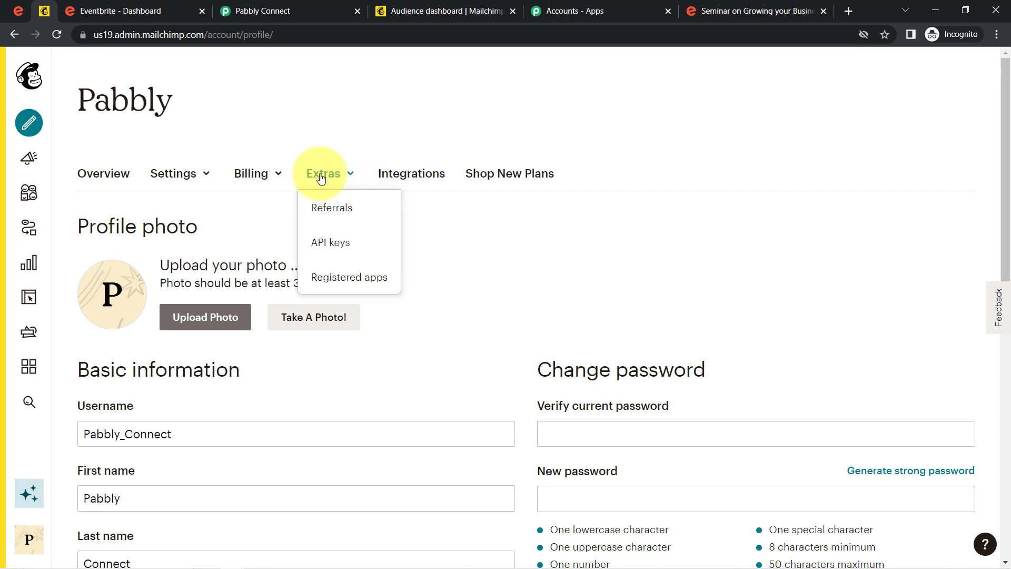
pyautogui.click(330, 245)
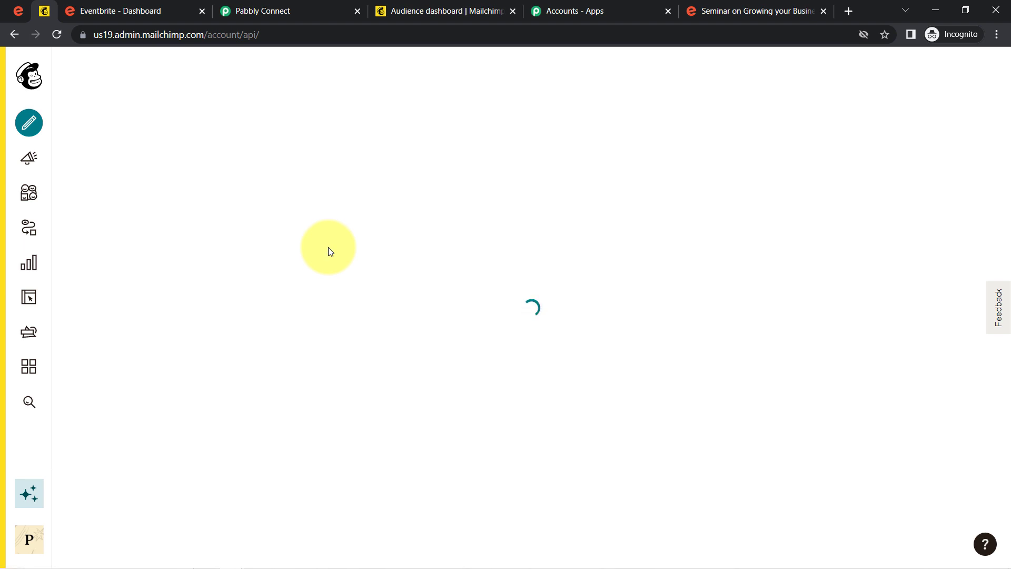
# Create a new Mailchimp API key and paste it into the token field of the Pabbly Connect connection form.
pyautogui.moveTo(1000, 79); pyautogui.dragTo(1005, 416)
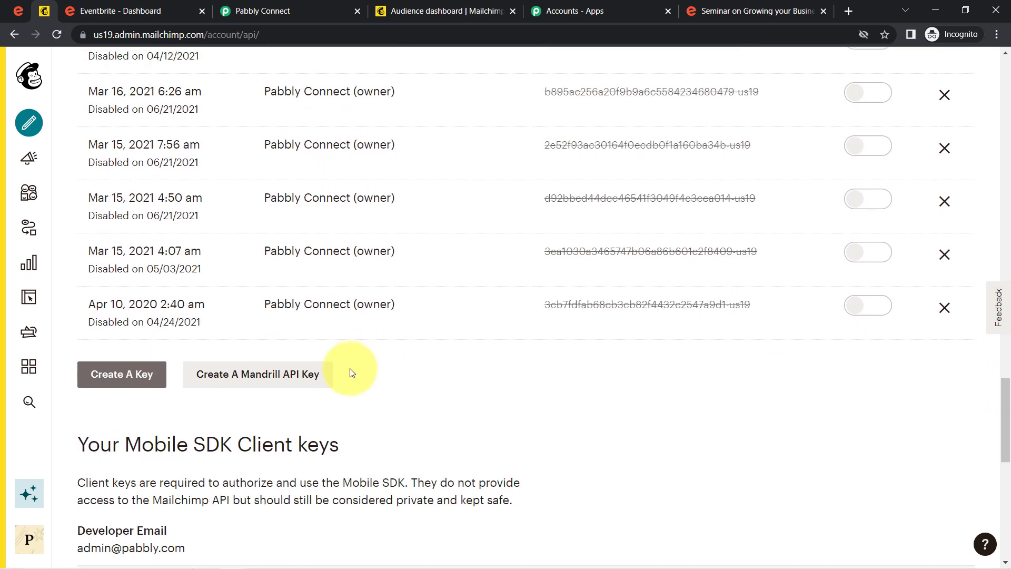
pyautogui.click(87, 374)
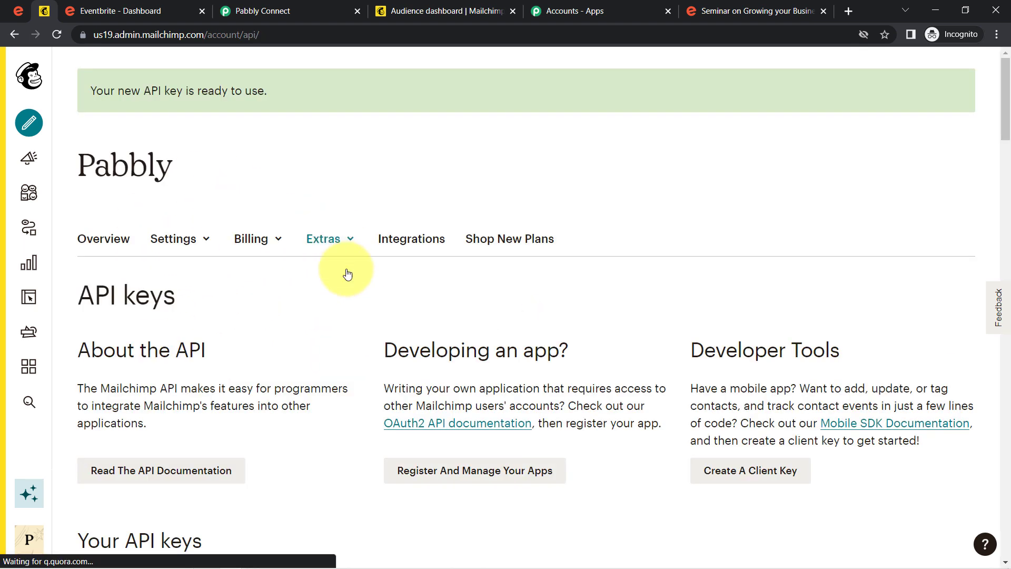
pyautogui.scroll(-5, 996, 115)
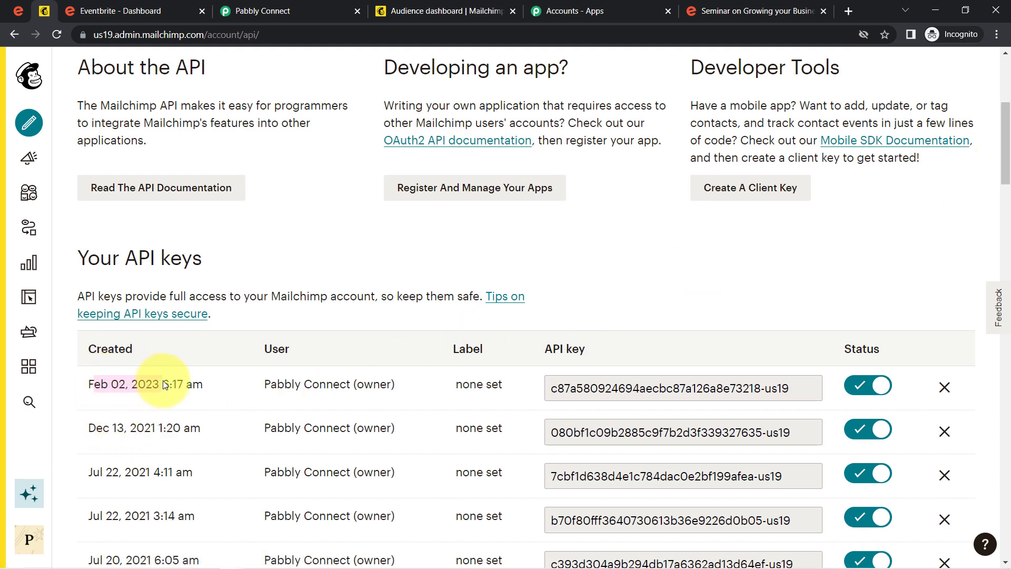
pyautogui.click(716, 389)
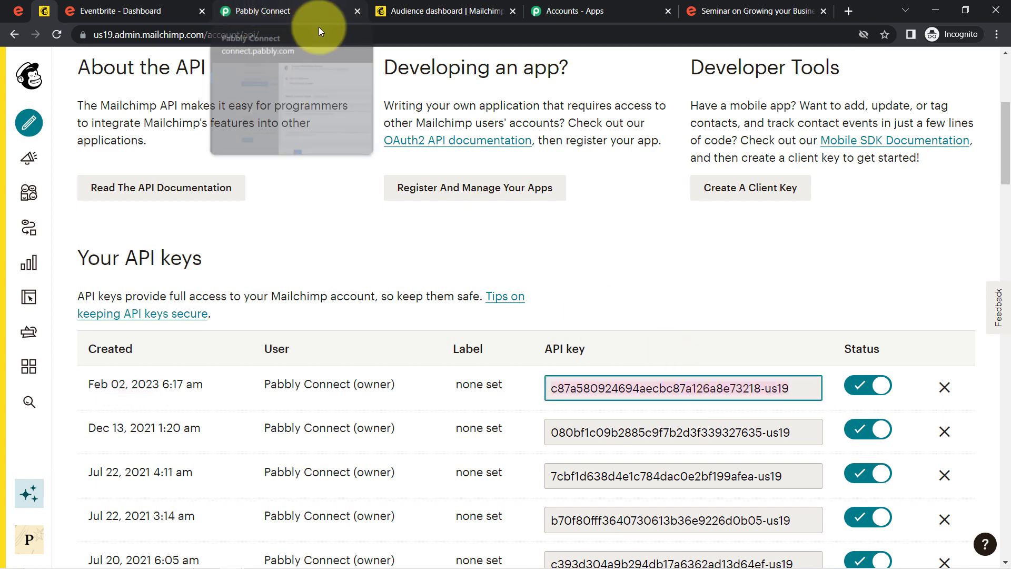
pyautogui.click(316, 12)
pyautogui.click(505, 292)
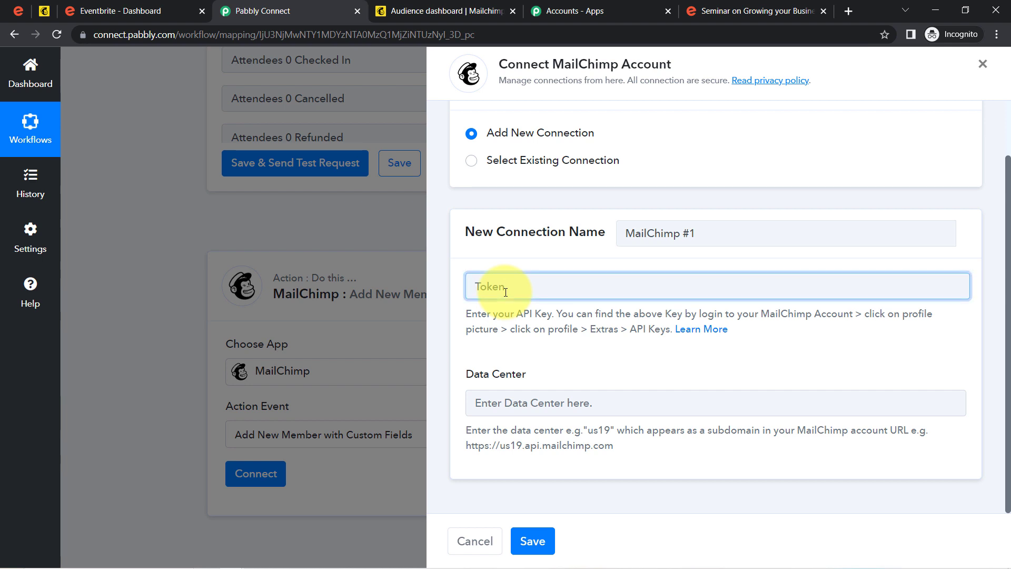
# Set the connection's data center to us19, copied from the Mailchimp account URL, and save the MailChimp connection.
pyautogui.moveTo(461, 377); pyautogui.dragTo(517, 377)
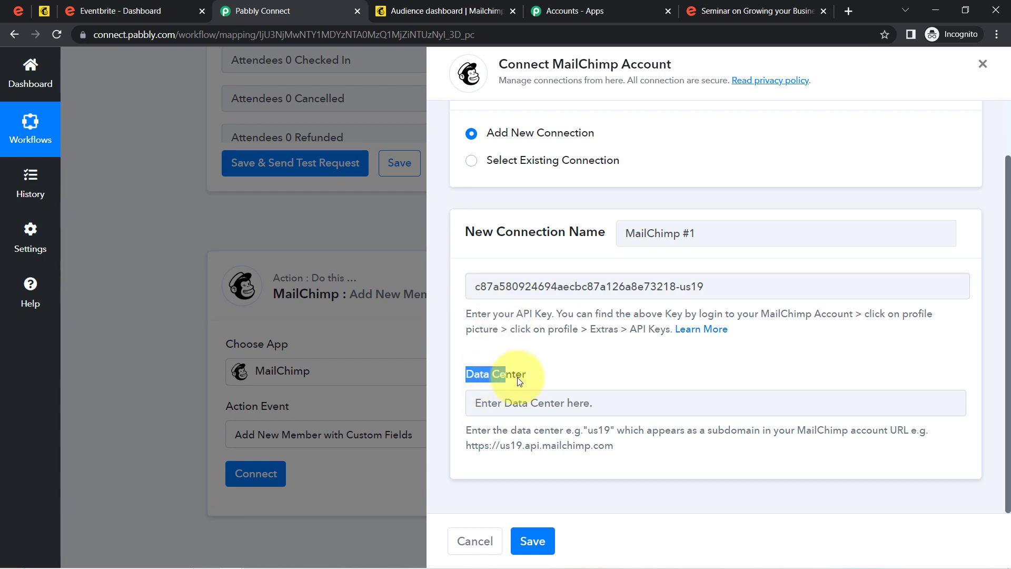
pyautogui.moveTo(471, 430); pyautogui.dragTo(573, 441)
pyautogui.click(500, 437)
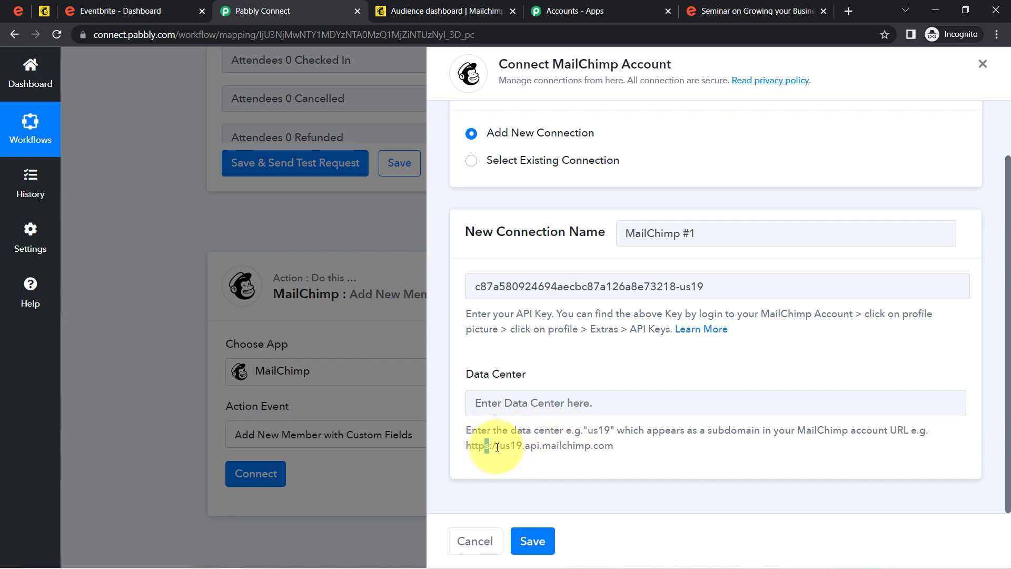
pyautogui.moveTo(498, 447); pyautogui.dragTo(536, 448)
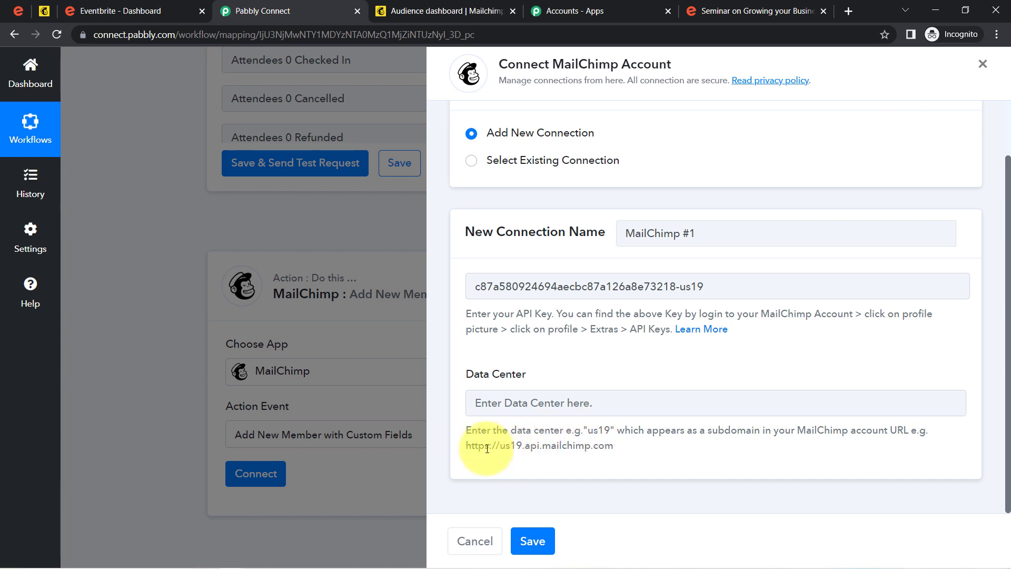
pyautogui.moveTo(474, 446); pyautogui.dragTo(574, 448)
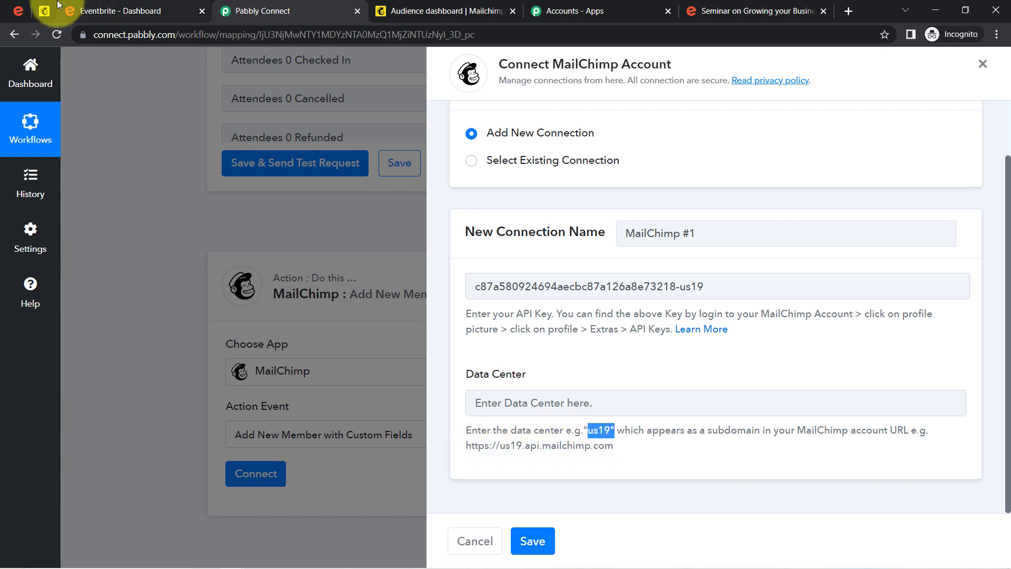
pyautogui.click(38, 11)
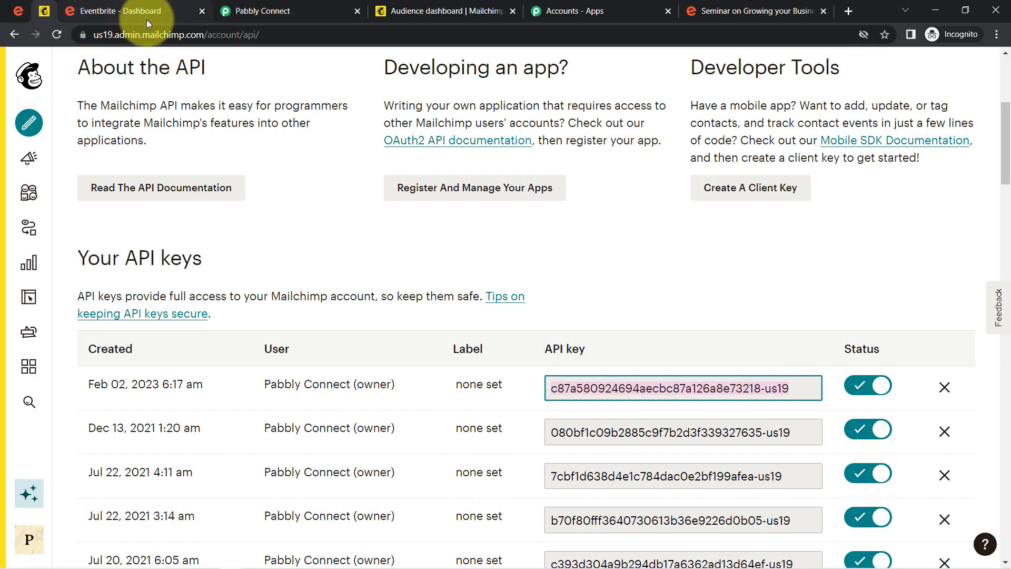
pyautogui.click(108, 35)
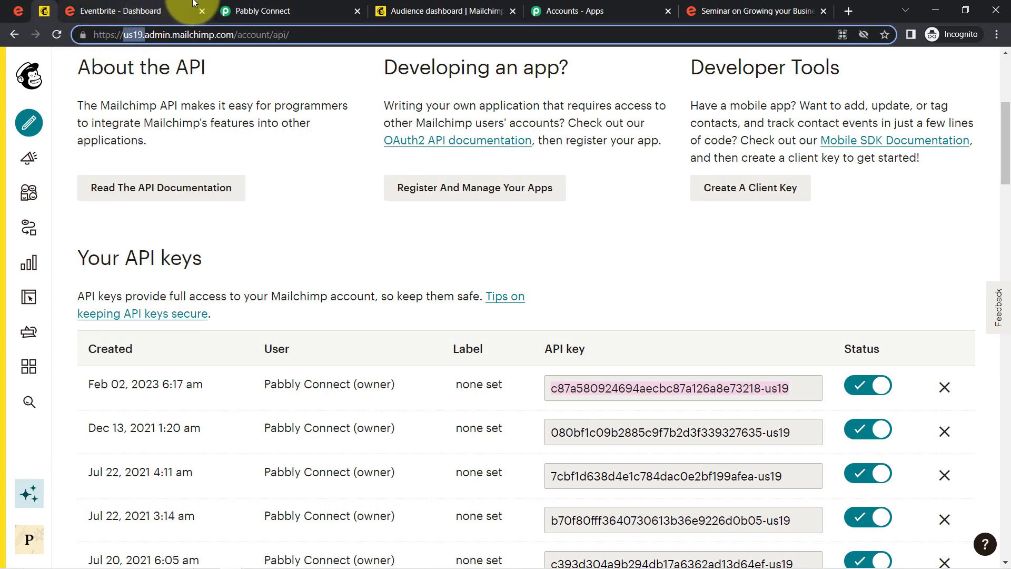
pyautogui.click(259, 11)
pyautogui.click(507, 402)
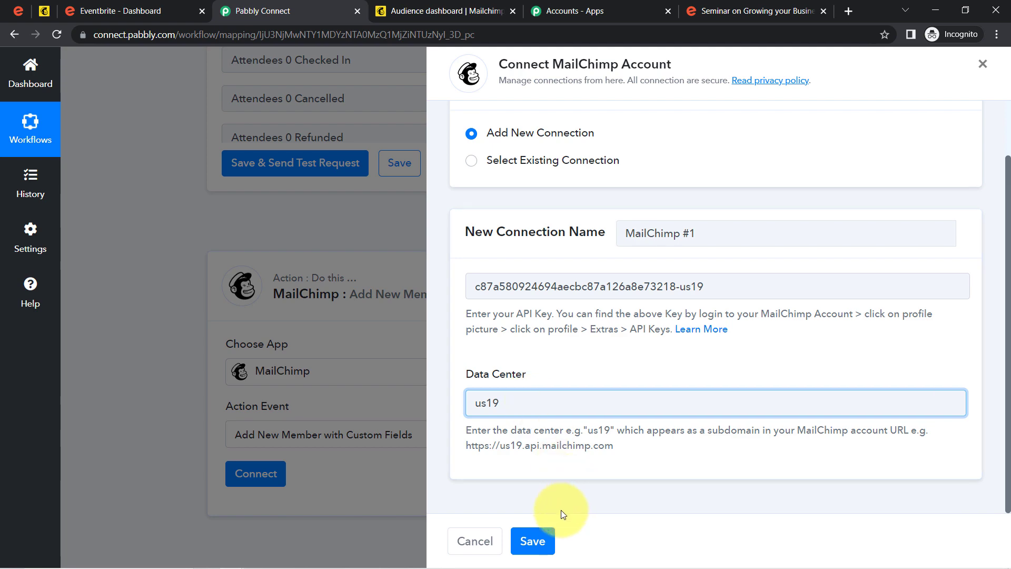
pyautogui.click(533, 541)
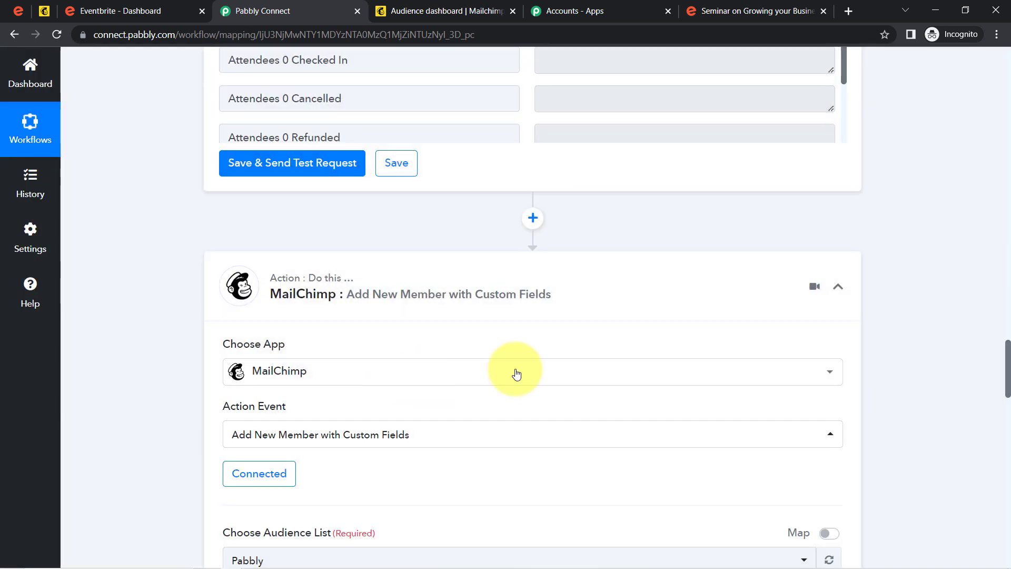
# Map the MailChimp action's Email Address to the Attendees 0 Profile Email value from the Get Attendee by Order Id step.
pyautogui.moveTo(1007, 361); pyautogui.dragTo(1007, 409)
pyautogui.click(257, 275)
pyautogui.click(250, 265)
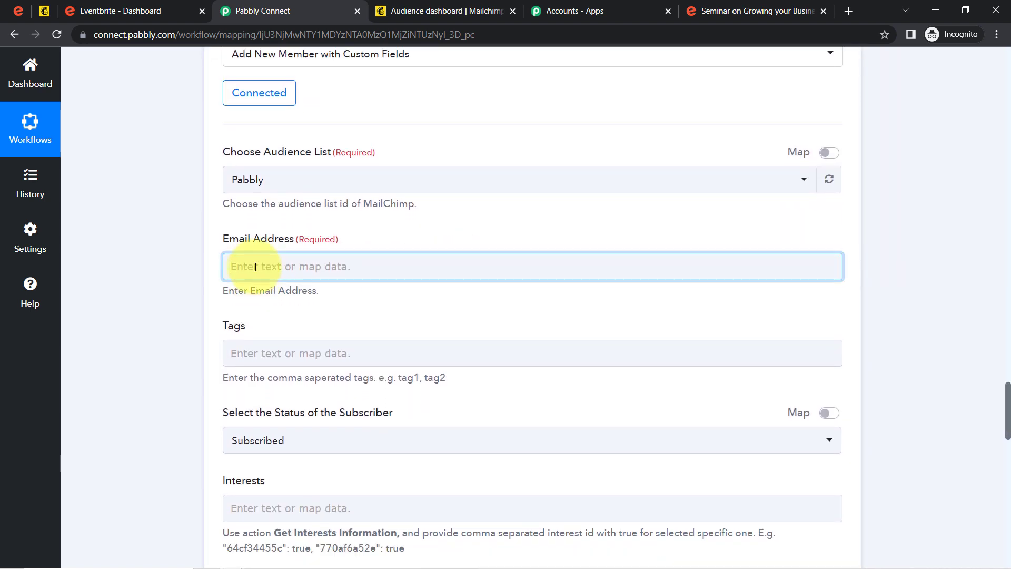
pyautogui.click(250, 326)
pyautogui.write('@')
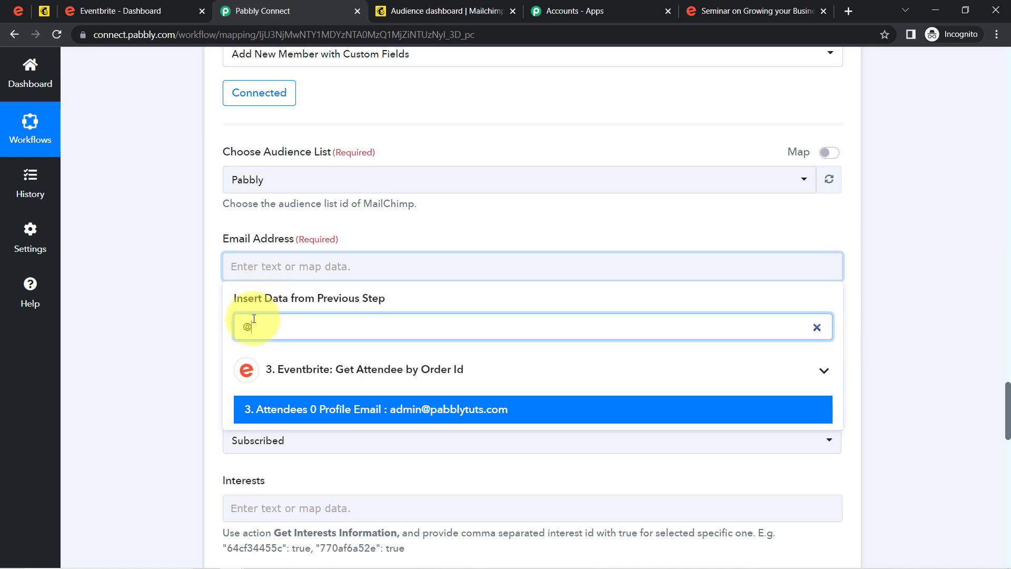
pyautogui.click(406, 410)
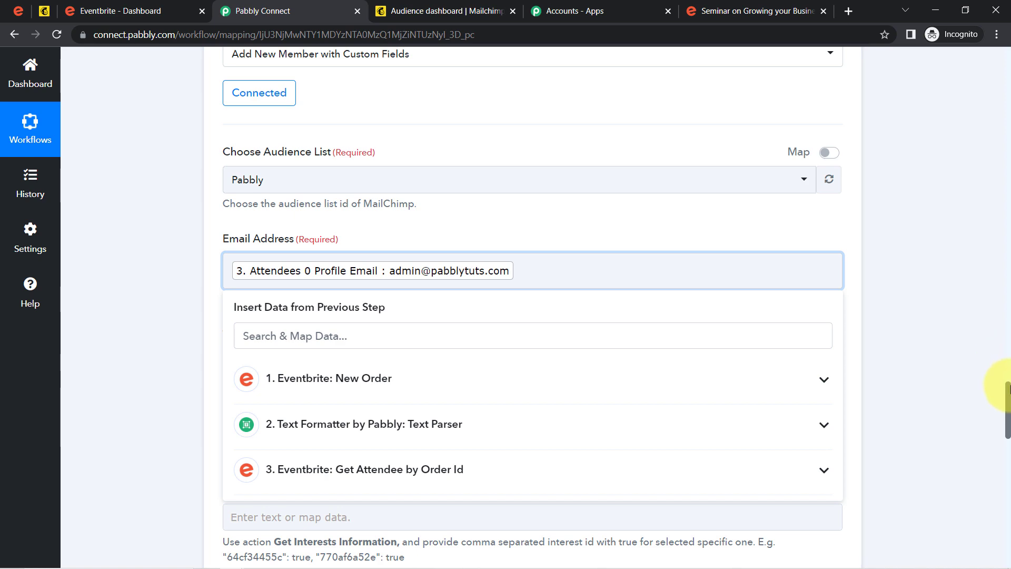
pyautogui.moveTo(1008, 391)
pyautogui.mouseDown()
pyautogui.moveTo(1007, 169)
pyautogui.moveTo(1008, 400)
pyautogui.mouseUp()
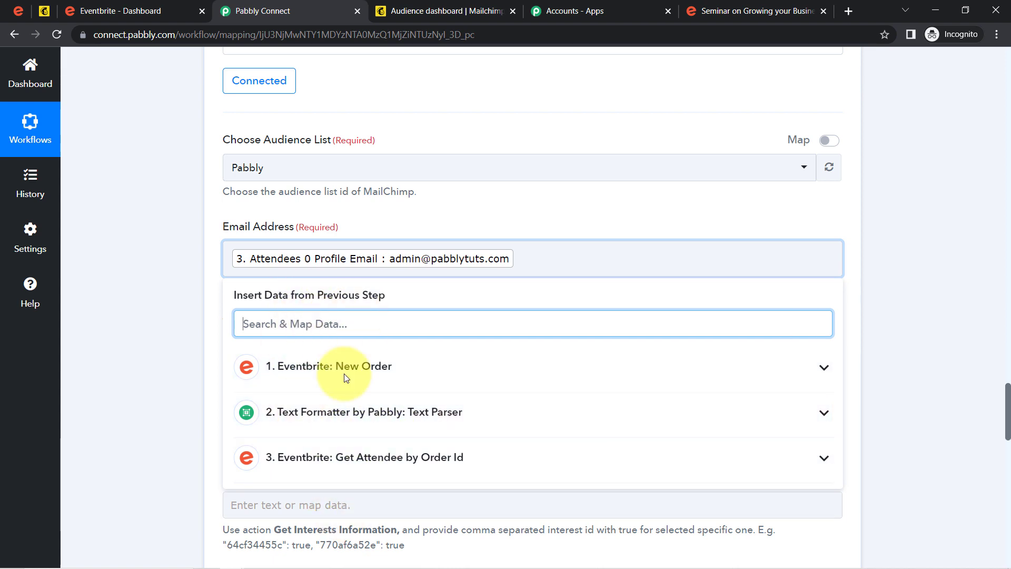
pyautogui.click(173, 263)
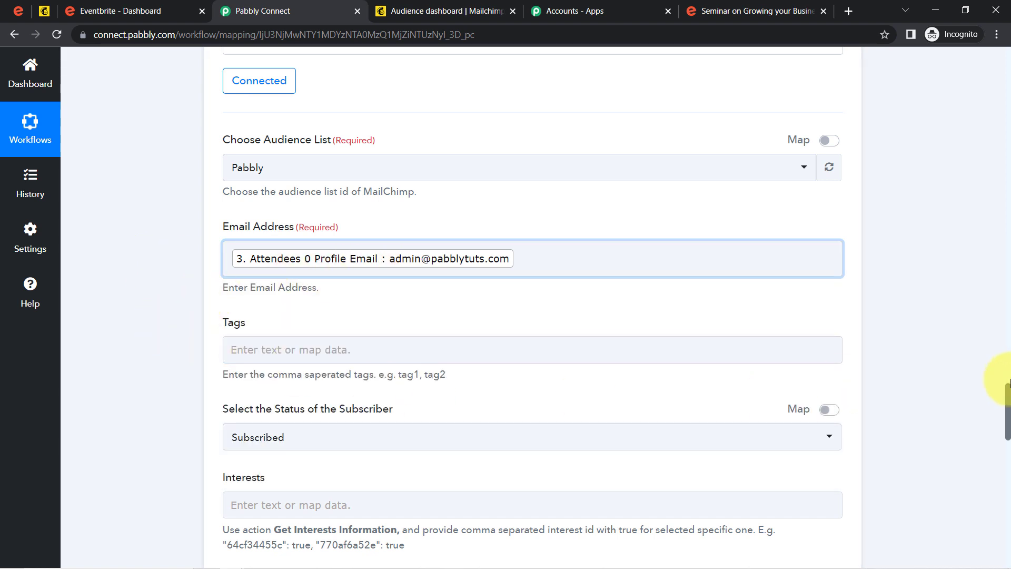
# Map the First Name field to the Attendees 0 Profile First Name value from the Get Attendee by Order Id step.
pyautogui.scroll(-2, 1007, 394)
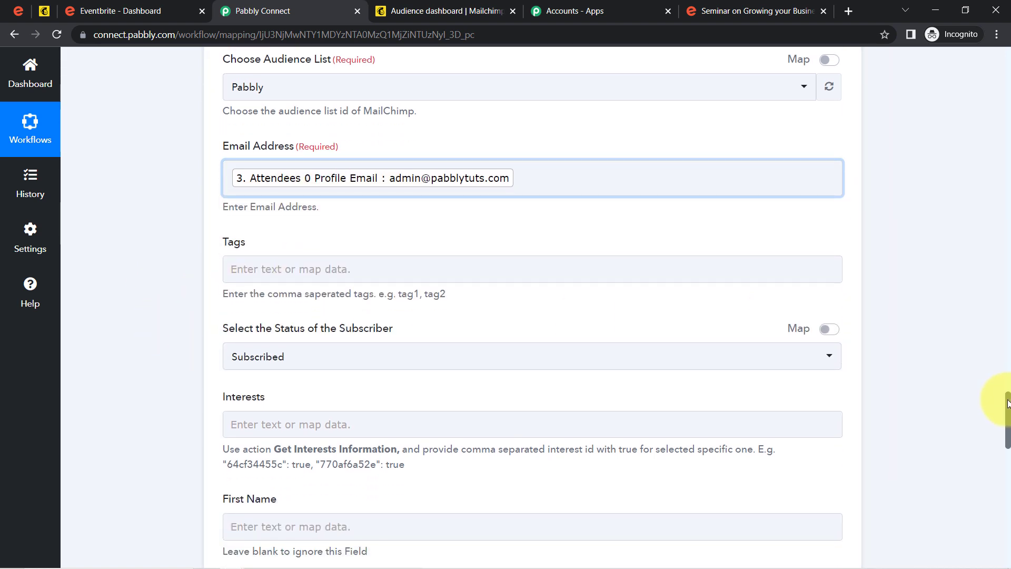
pyautogui.moveTo(1007, 403); pyautogui.dragTo(1007, 440)
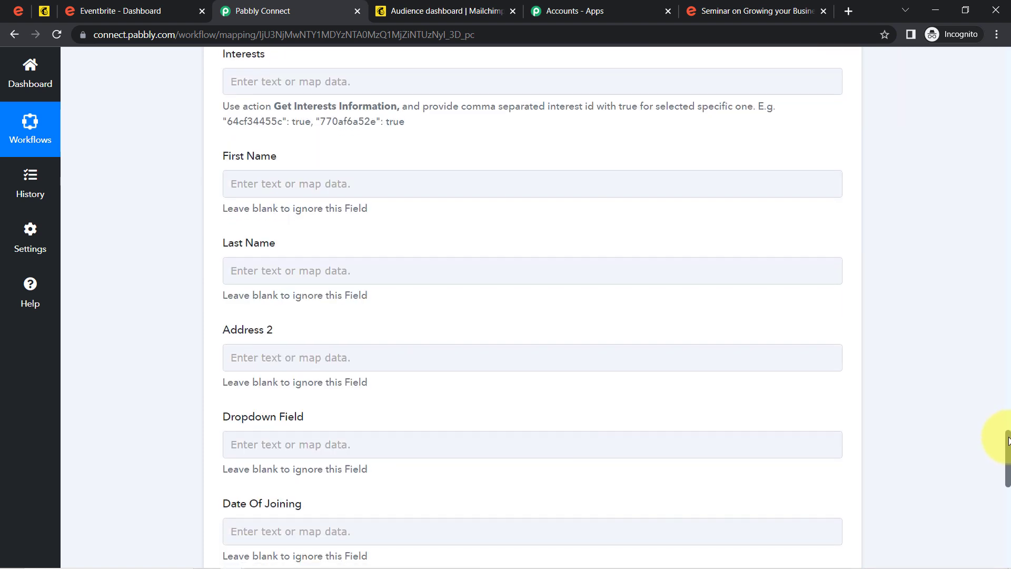
pyautogui.click(274, 184)
pyautogui.click(268, 248)
pyautogui.write('name')
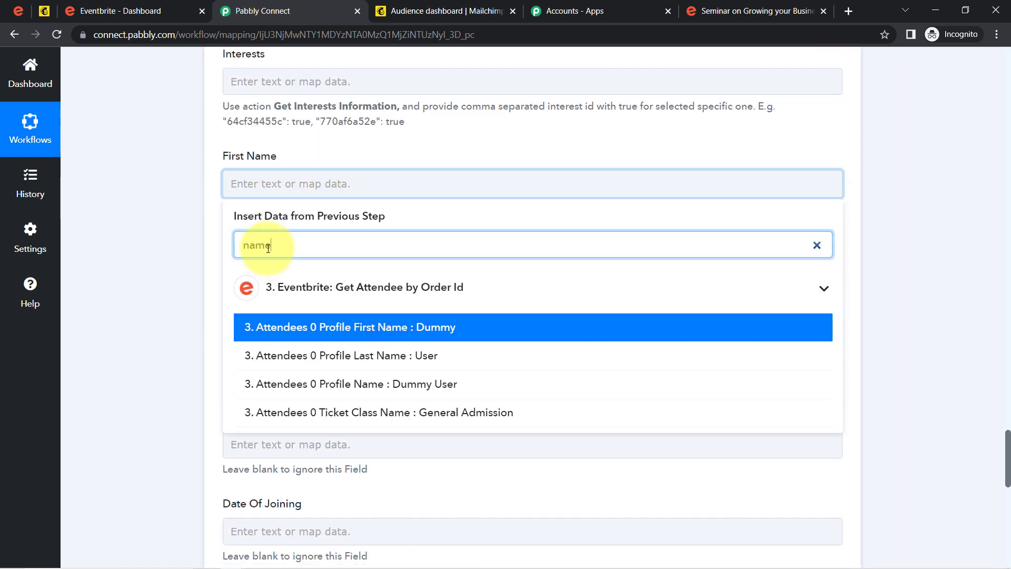
pyautogui.click(369, 326)
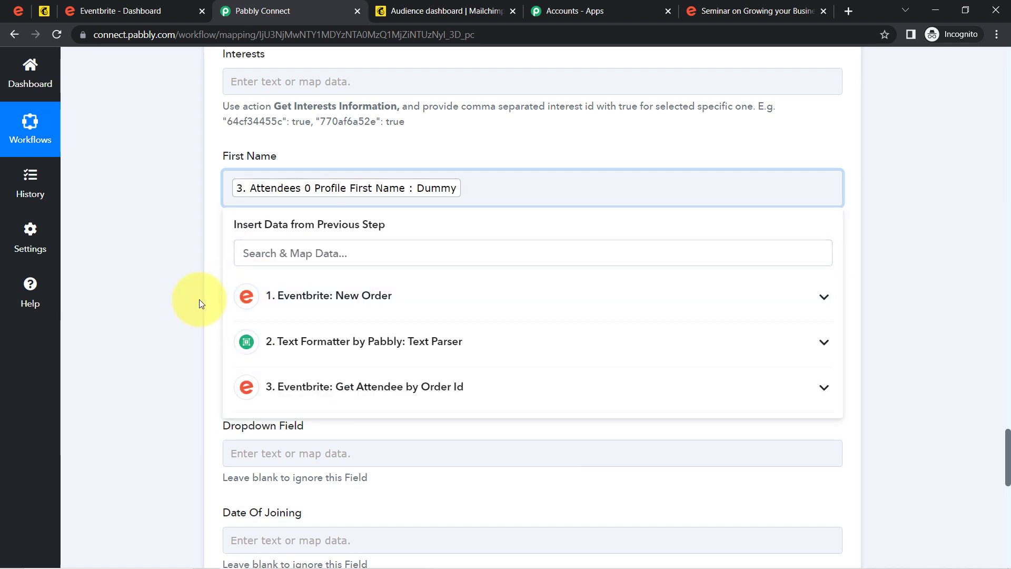
# Map the Last Name field to the Attendees 0 Profile Last Name value from the Get Attendee by Order Id step.
pyautogui.click(255, 279)
pyautogui.click(254, 337)
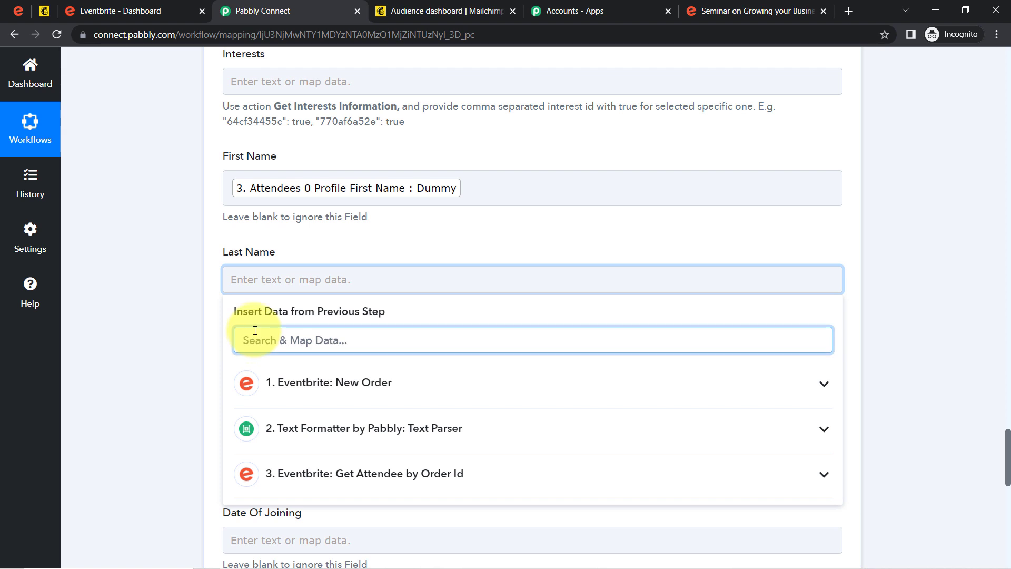
pyautogui.write('last')
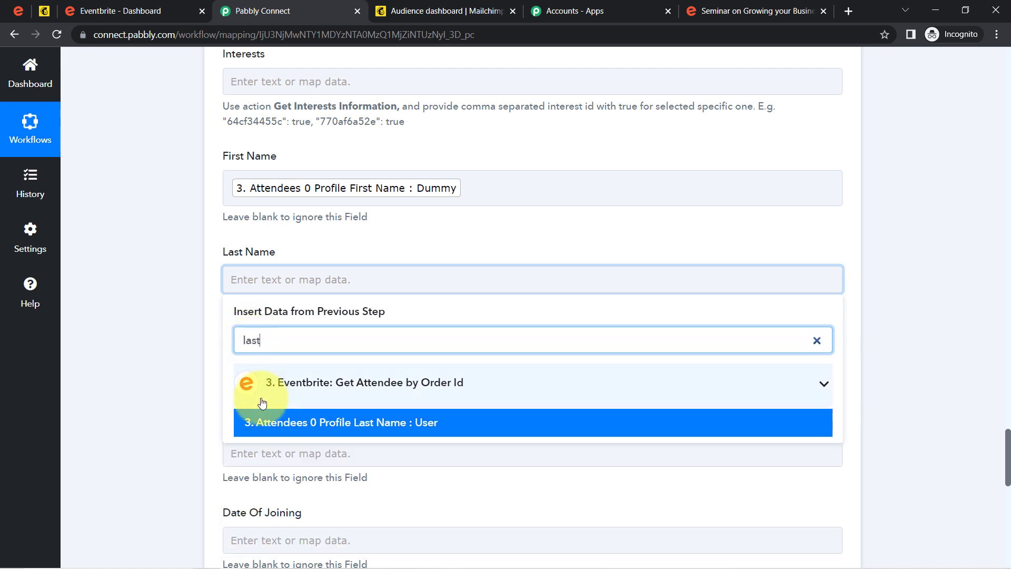
pyautogui.click(257, 422)
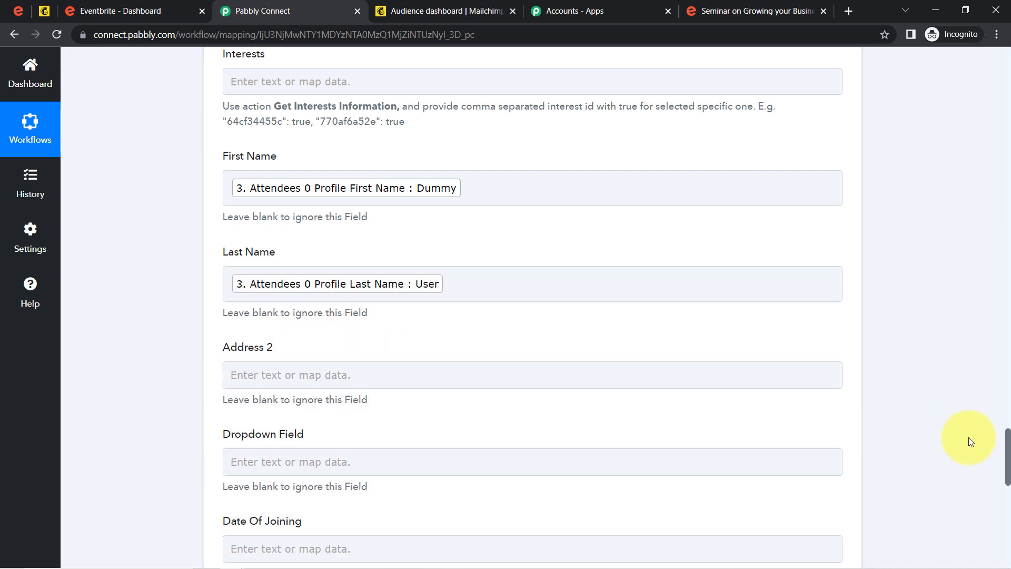
pyautogui.moveTo(1008, 445); pyautogui.dragTo(1000, 530)
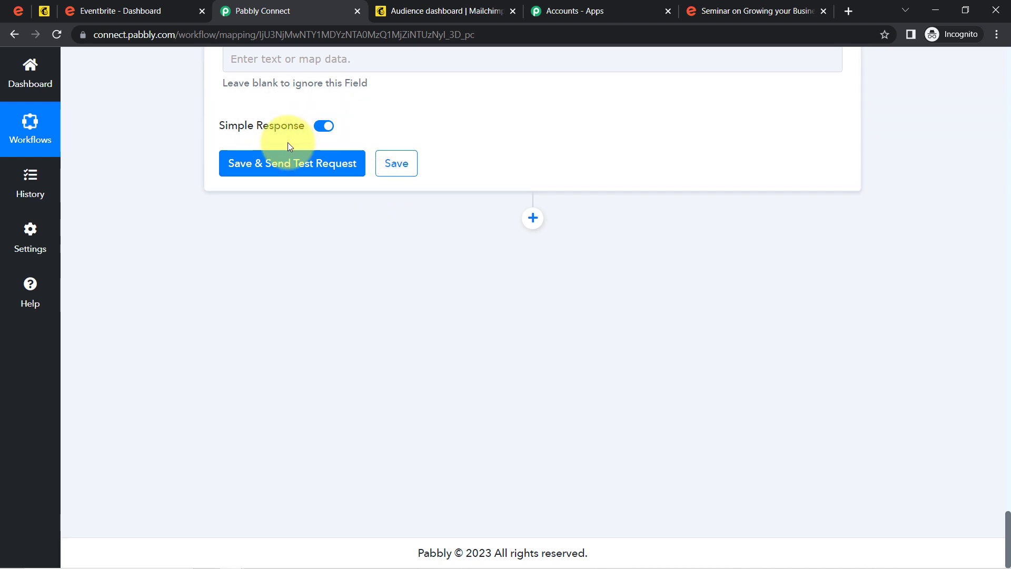
# Save the MailChimp action with a test request and check all contacts in the Mailchimp audience.
pyautogui.click(246, 174)
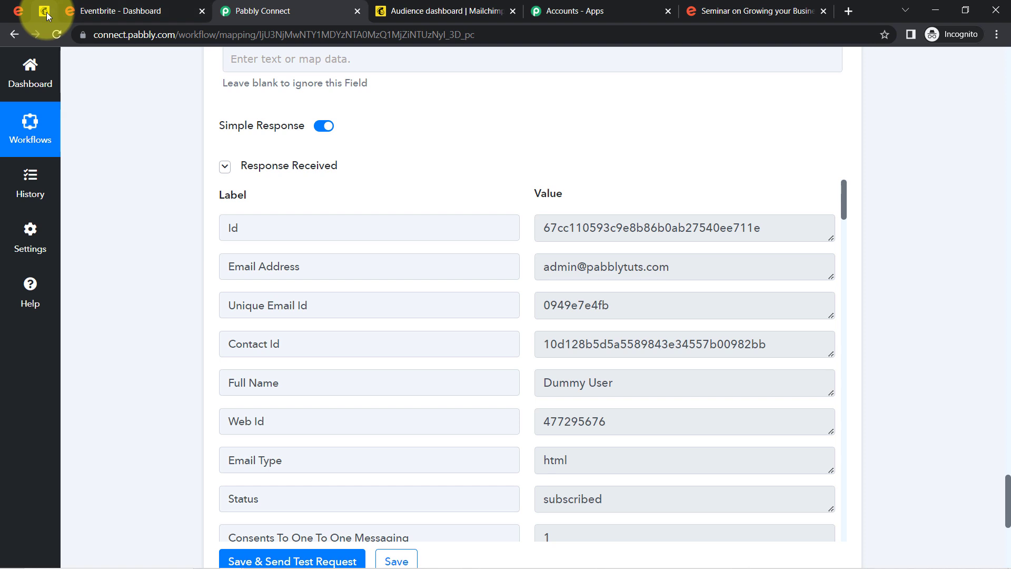
pyautogui.click(45, 11)
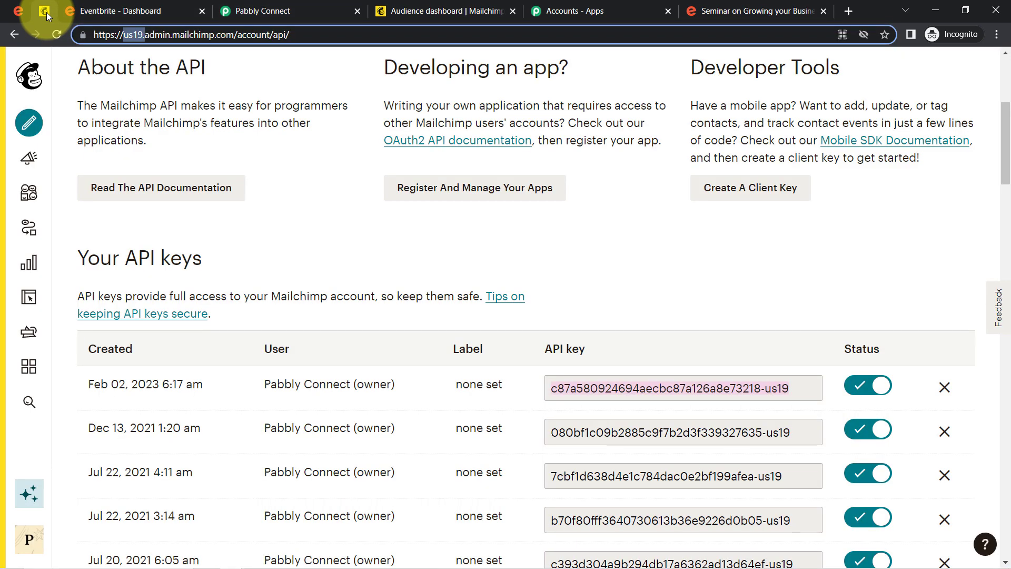
pyautogui.moveTo(32, 190)
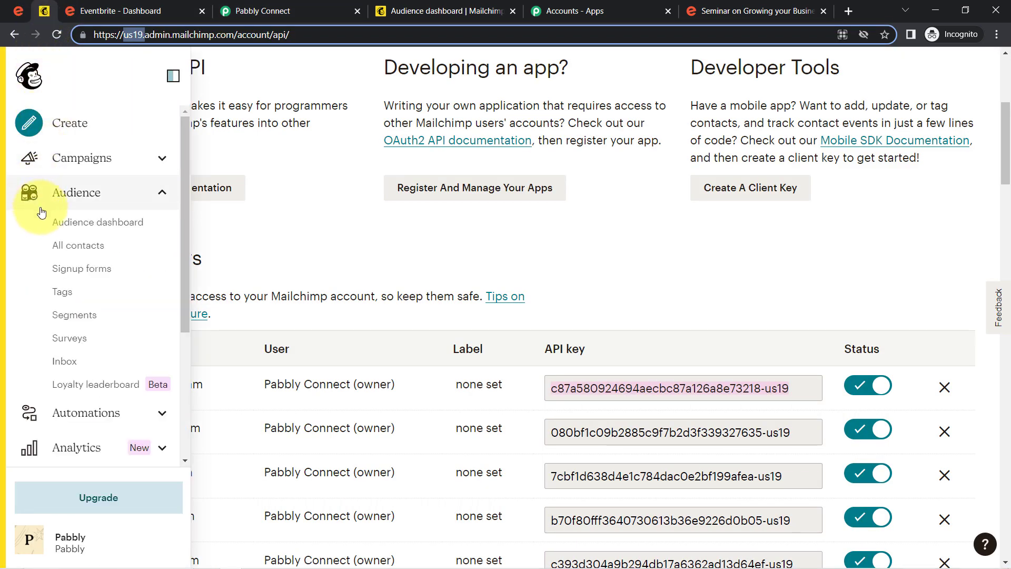
pyautogui.click(74, 246)
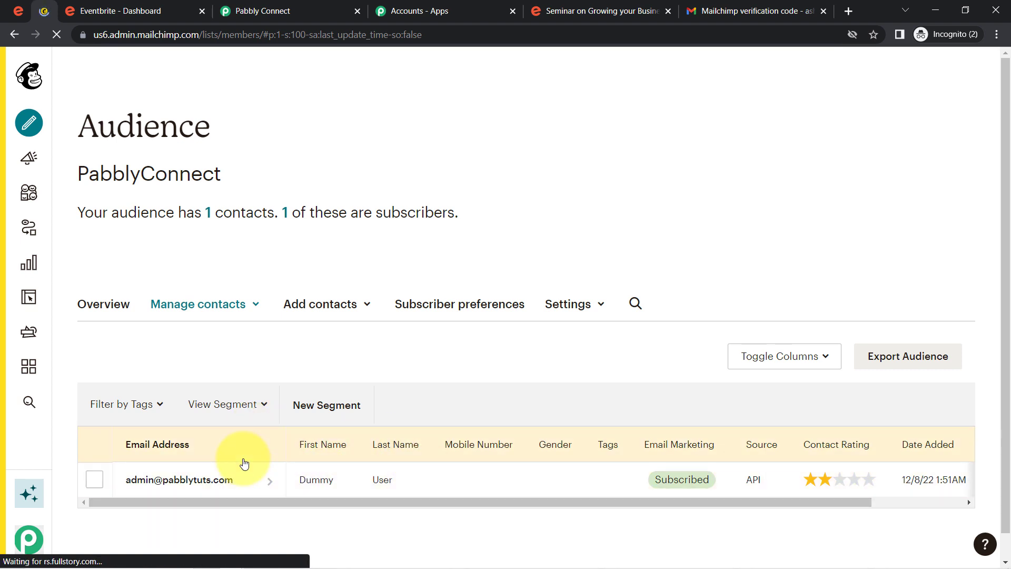
# Review the Eventbrite seminar's dashboard alongside the contacts in the Mailchimp audience.
pyautogui.doubleClick(152, 35)
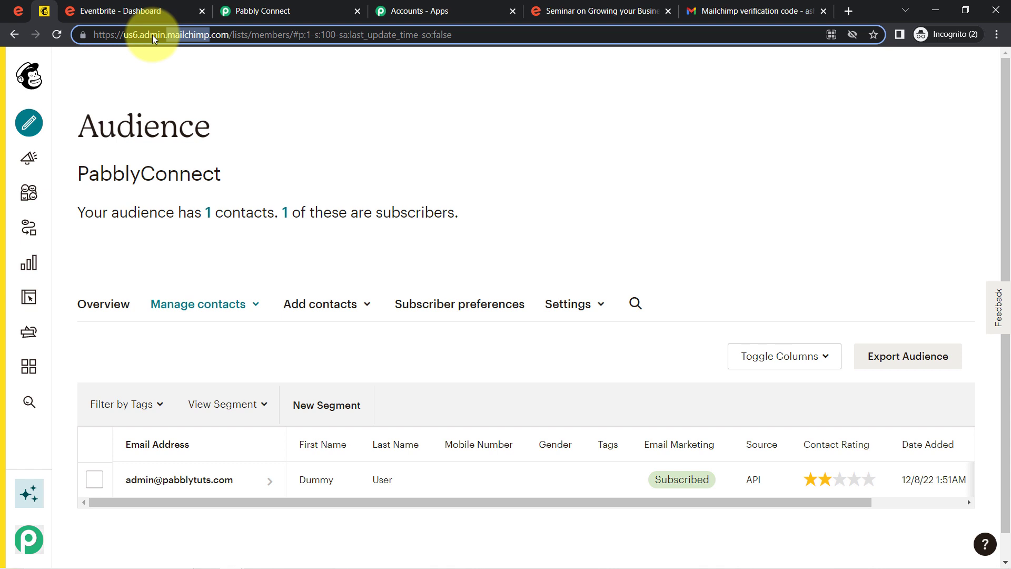
pyautogui.click(105, 7)
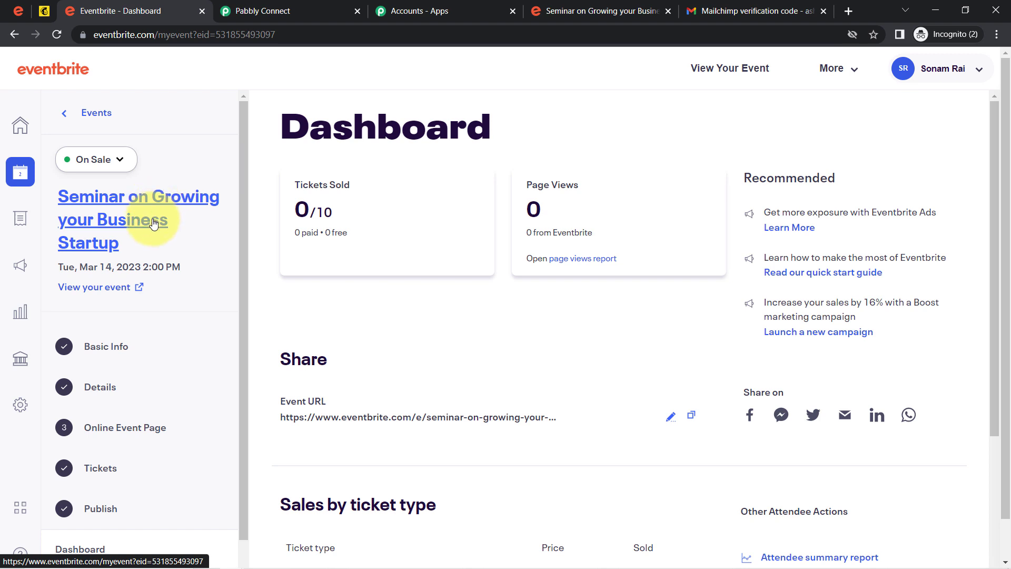
pyautogui.click(44, 10)
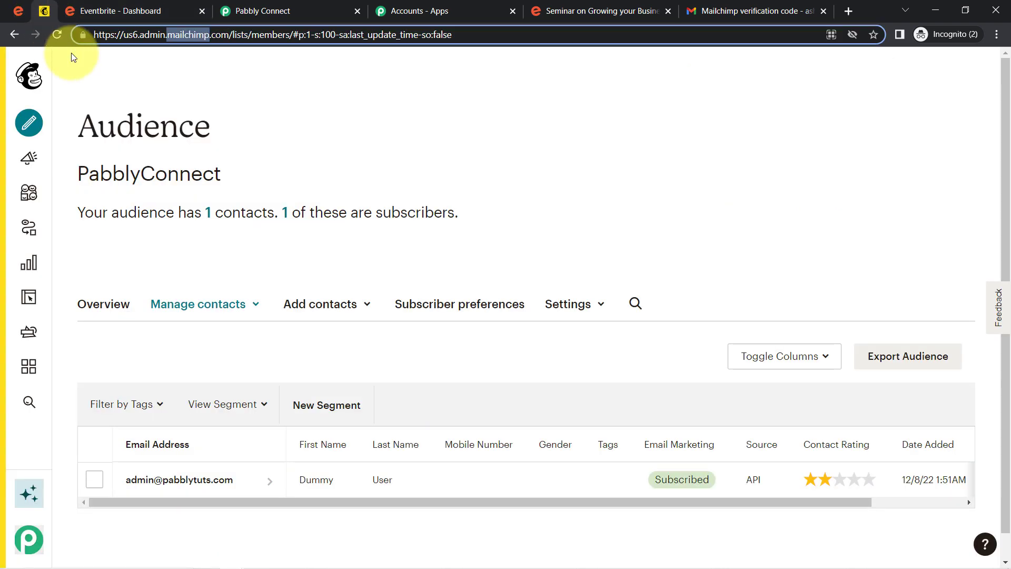
# Return to the Pabbly Connect workflow and collapse its expanded steps, from the Eventbrite New Order trigger through the MailChimp action.
pyautogui.click(266, 11)
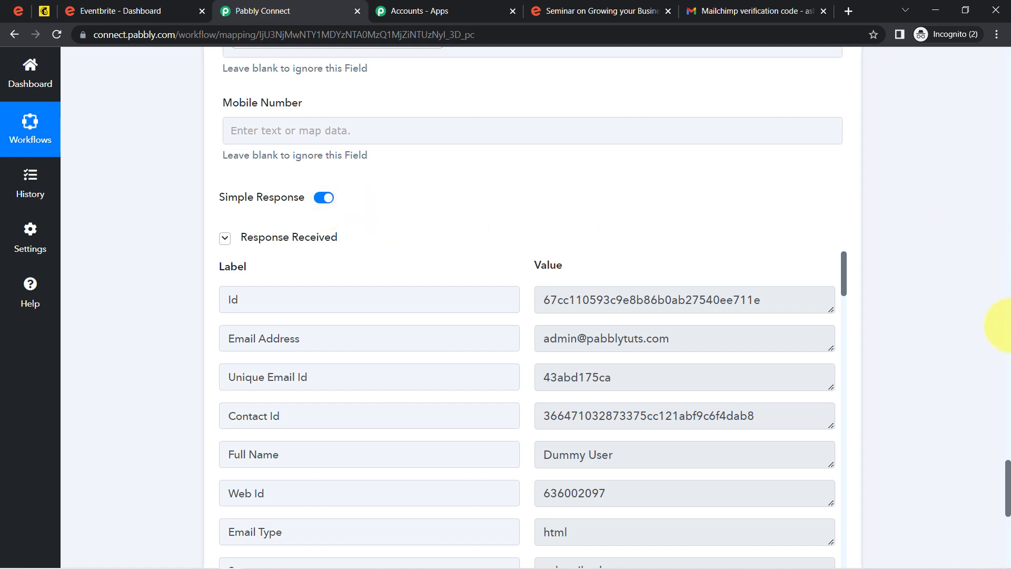
pyautogui.moveTo(1009, 481); pyautogui.dragTo(991, 56)
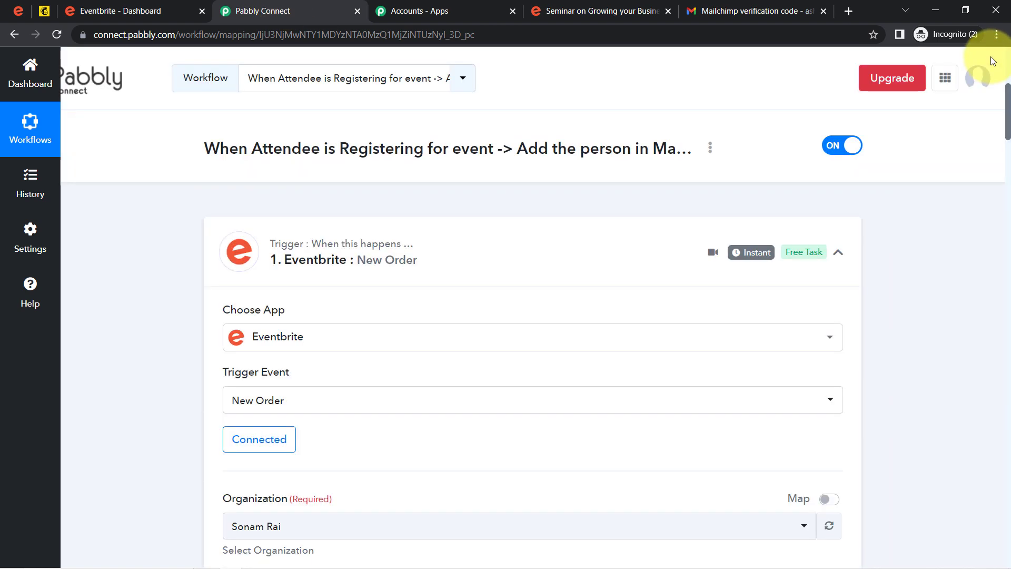
pyautogui.click(474, 250)
pyautogui.click(364, 374)
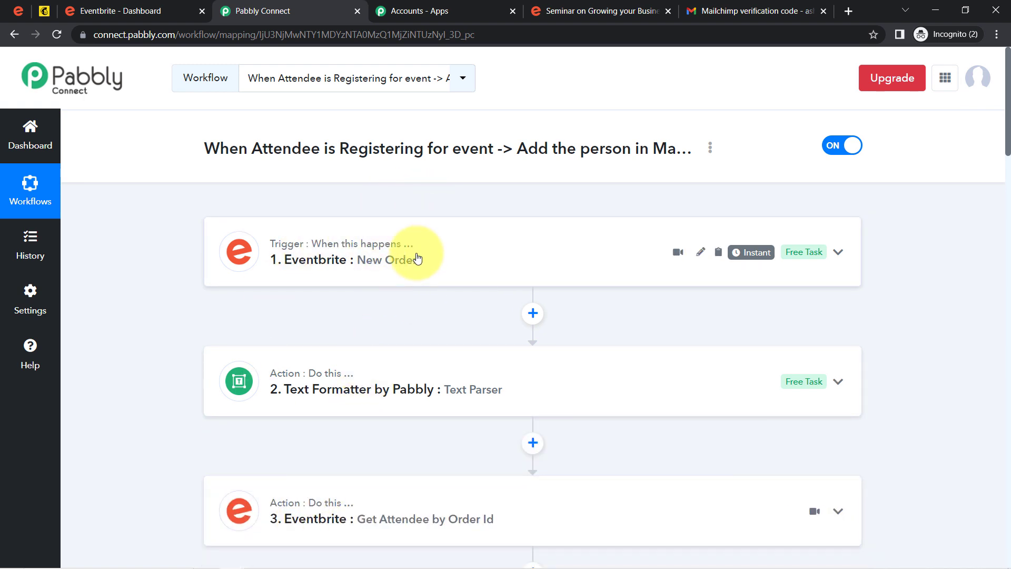
pyautogui.moveTo(1007, 115); pyautogui.dragTo(1006, 161)
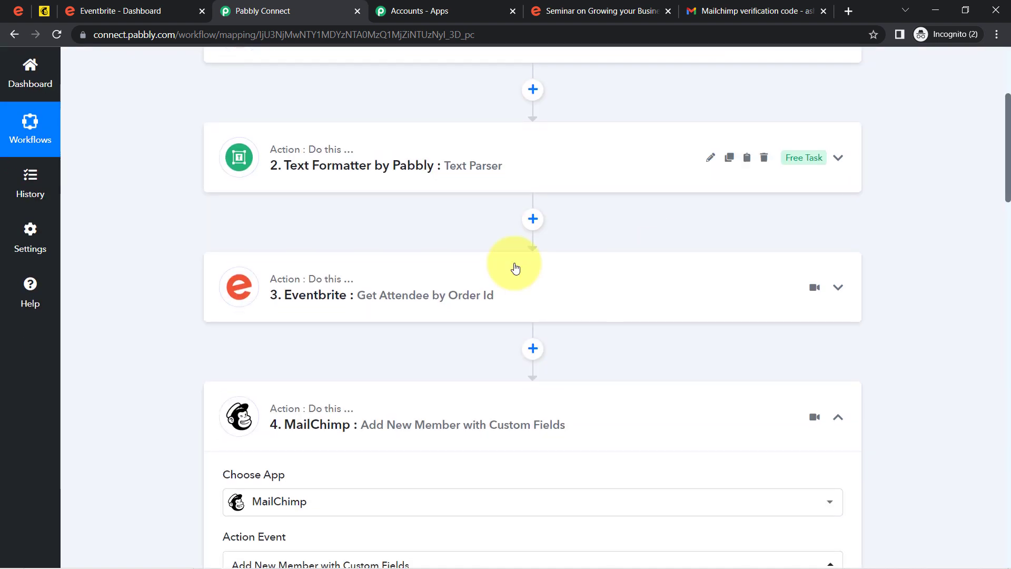
pyautogui.click(303, 403)
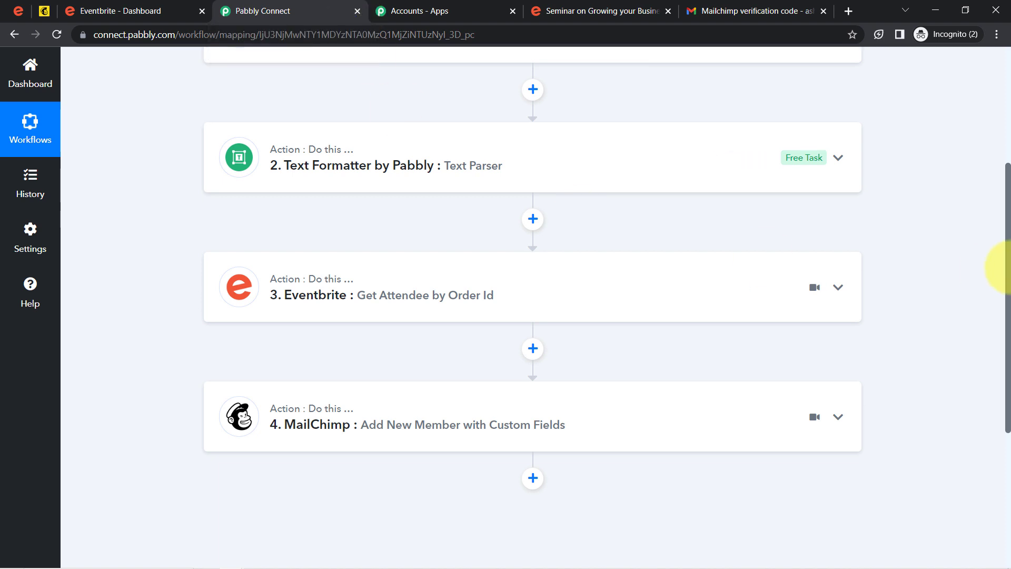
pyautogui.moveTo(1008, 243); pyautogui.dragTo(995, 136)
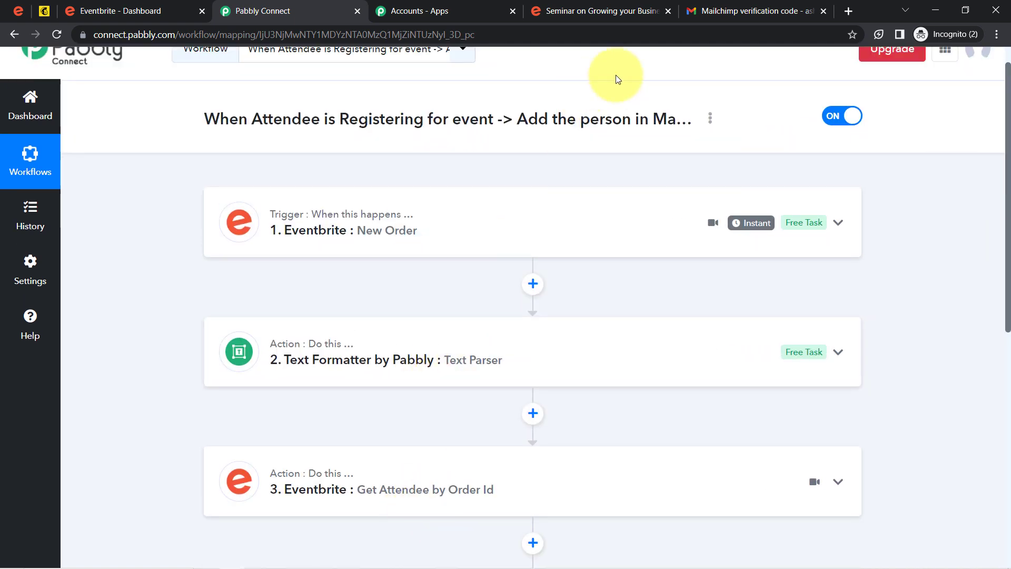
# Copy the workflow's share link and close the Share Workflow dialog.
pyautogui.click(711, 119)
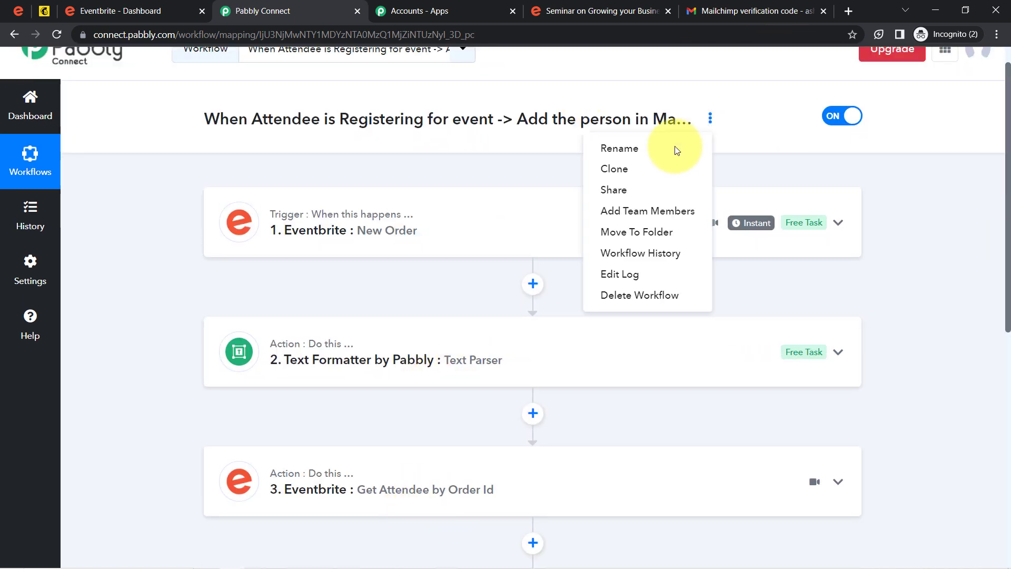
pyautogui.click(619, 199)
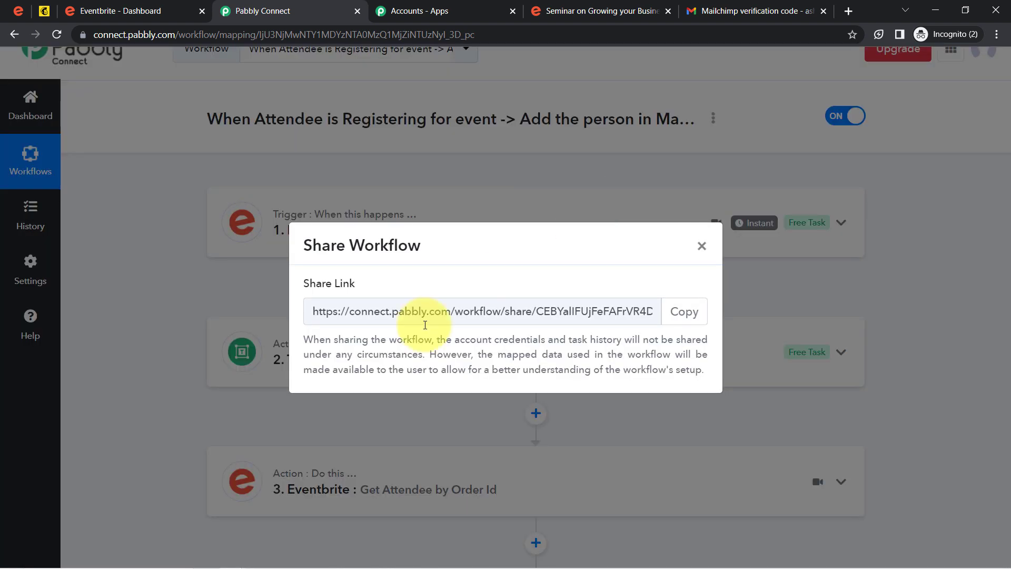
pyautogui.click(394, 311)
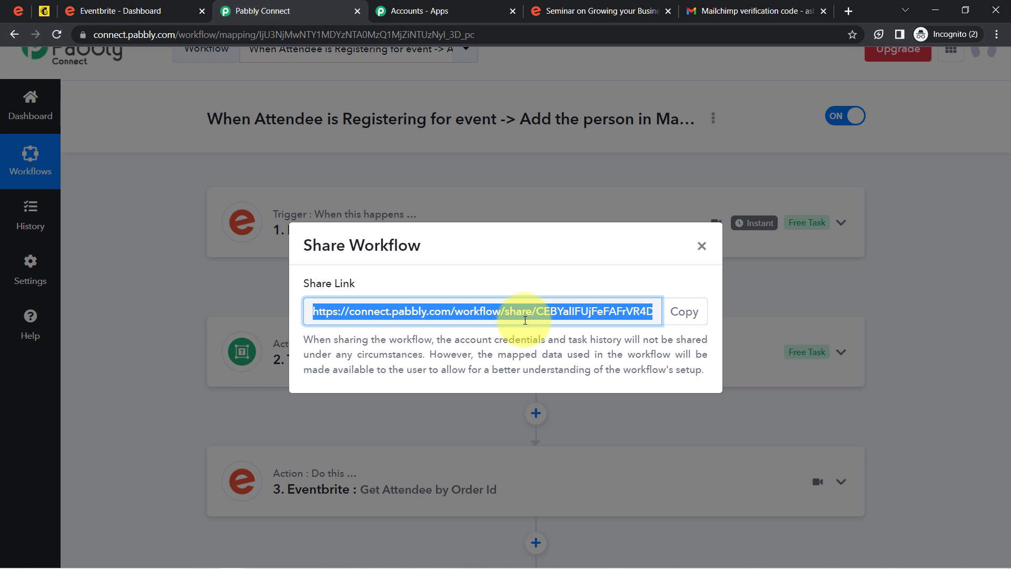
pyautogui.click(687, 314)
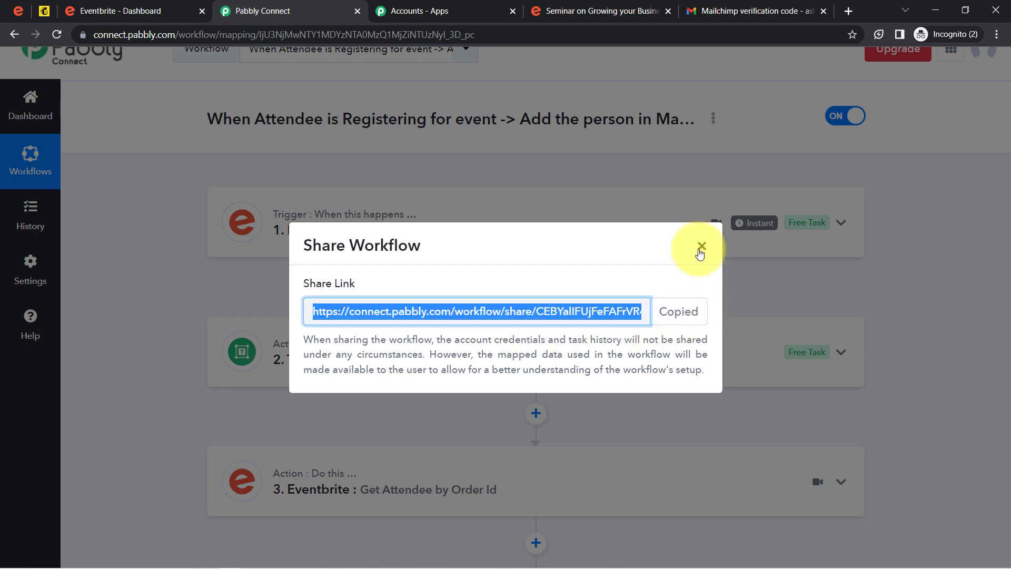
pyautogui.click(700, 248)
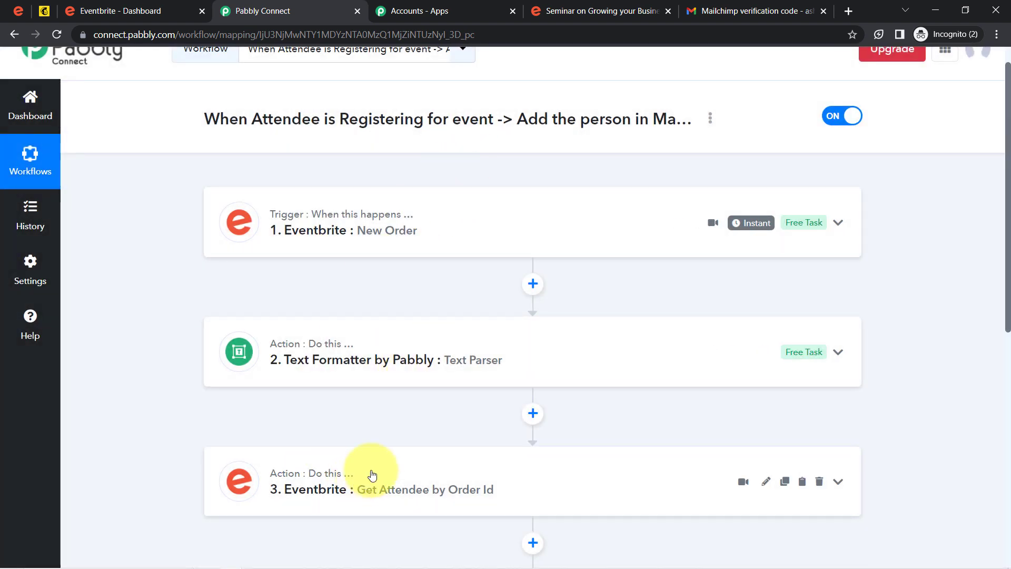